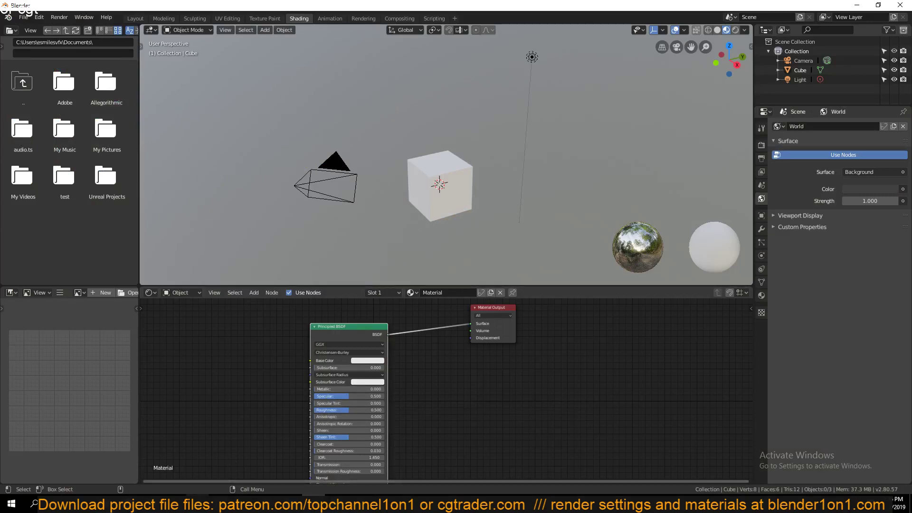
# - Switch to Chrome and open Miniclip's search results for ship games in a new browser tab
pyautogui.moveTo(196, 504)
pyautogui.click(212, 484)
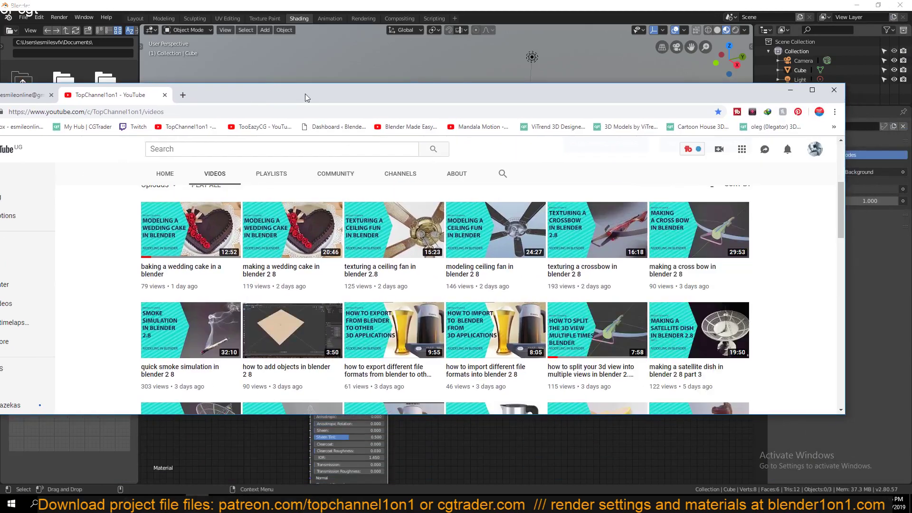
pyautogui.doubleClick(305, 93)
pyautogui.click(245, 10)
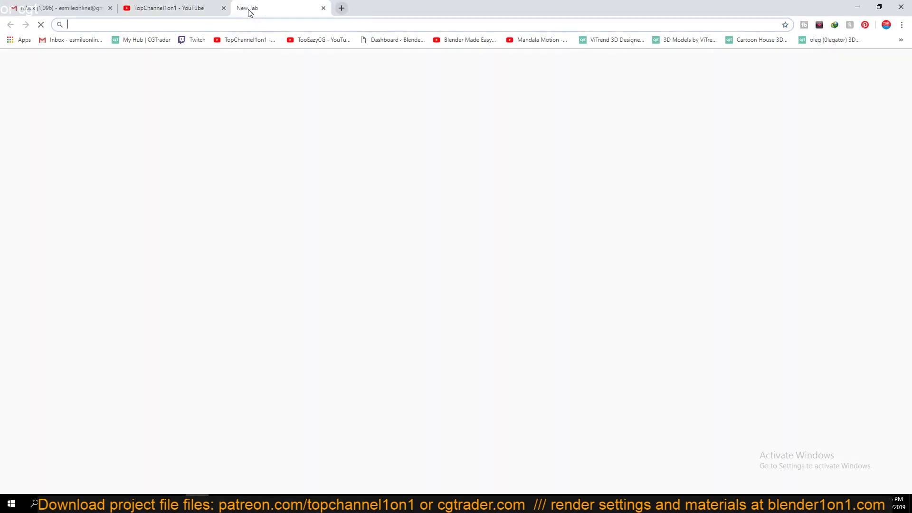
pyautogui.write('MINIclip')
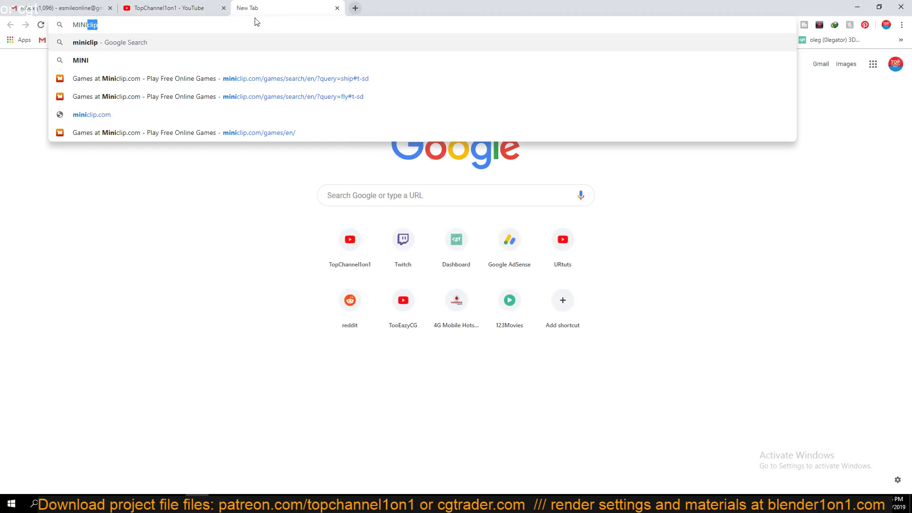
pyautogui.click(281, 78)
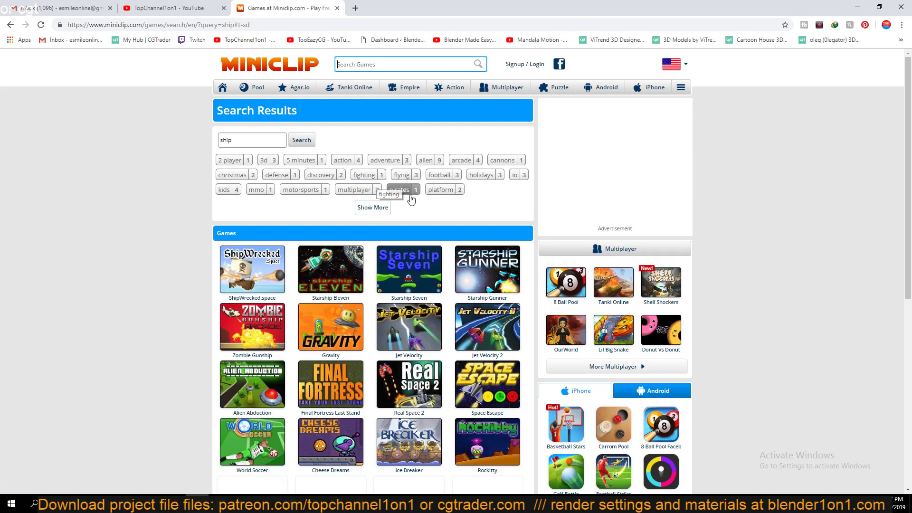
# - Look through the ship games for a reference and open the Jet Velocity 2 page
pyautogui.scroll(-5, 410, 199)
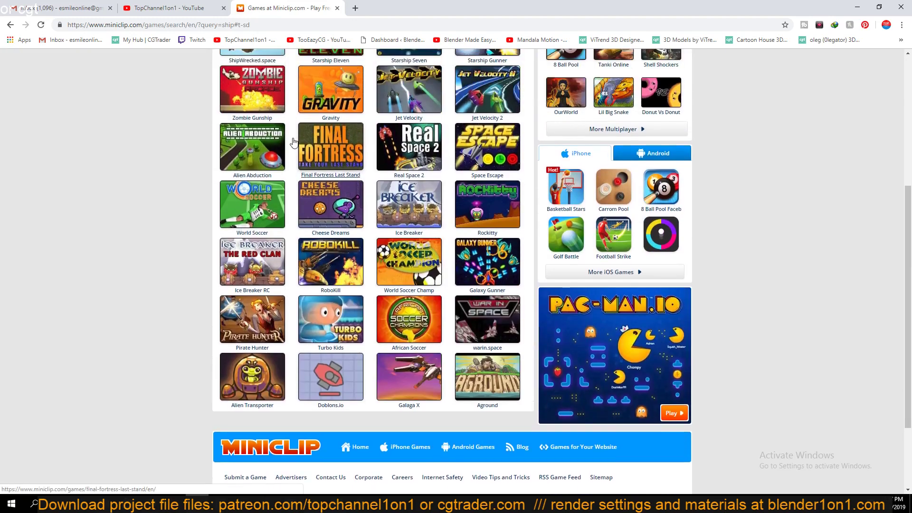
pyautogui.scroll(3, 293, 141)
pyautogui.scroll(-2, 298, 128)
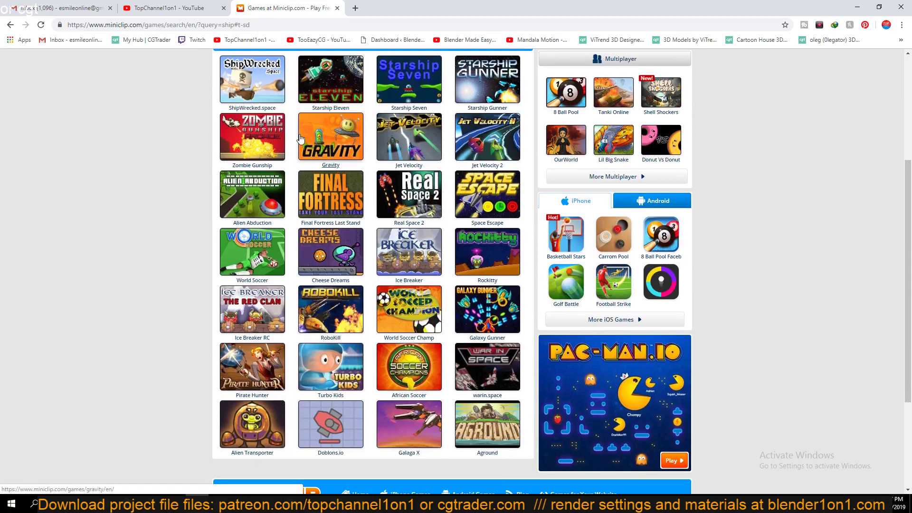
pyautogui.scroll(1, 300, 138)
pyautogui.click(495, 204)
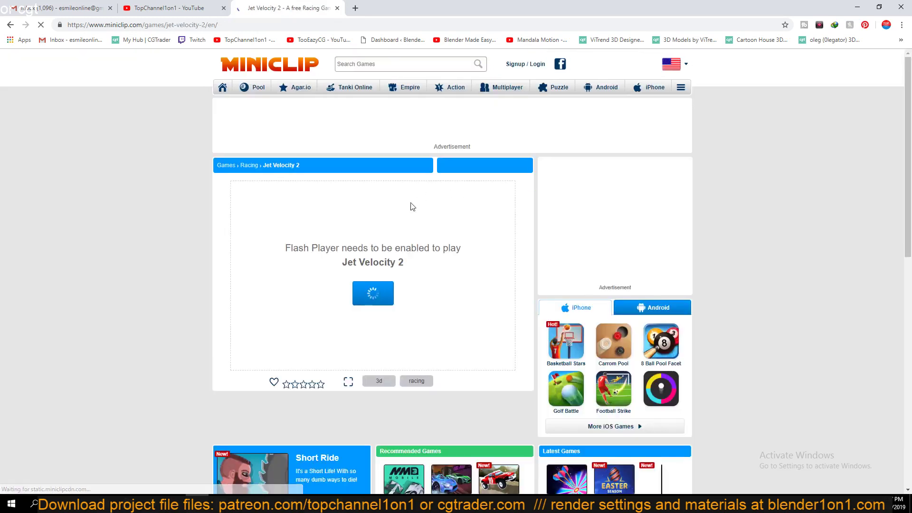
# - Examine the Jet Velocity 2 page, open and close Miniclip's site settings, and switch back to Blender
pyautogui.scroll(-3, 401, 209)
pyautogui.scroll(3, 390, 212)
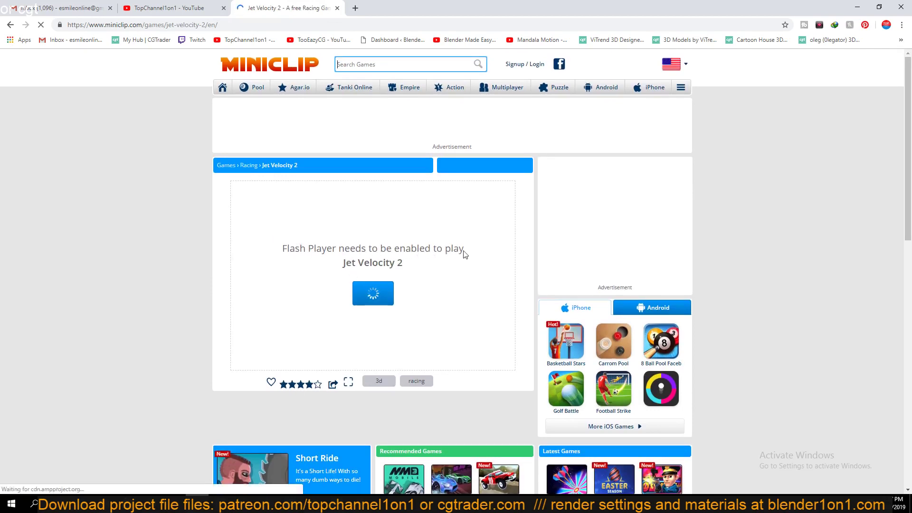
pyautogui.click(59, 25)
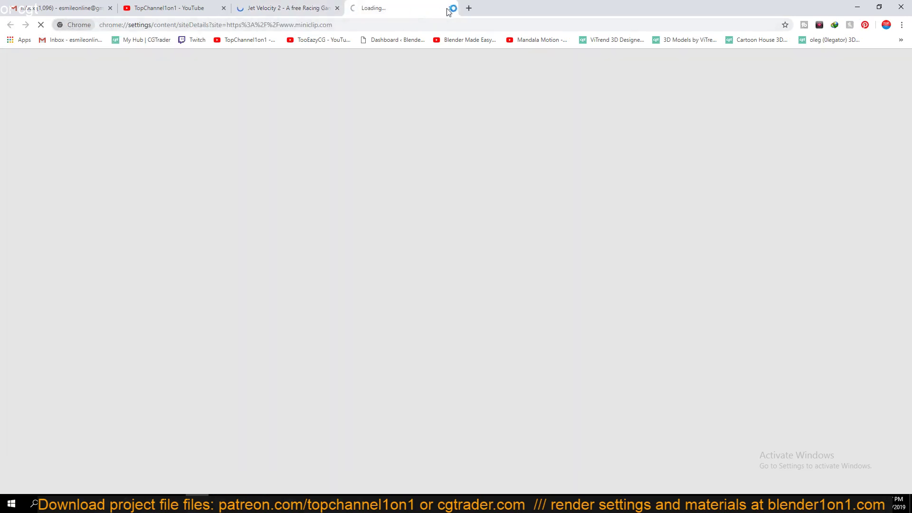
pyautogui.click(449, 8)
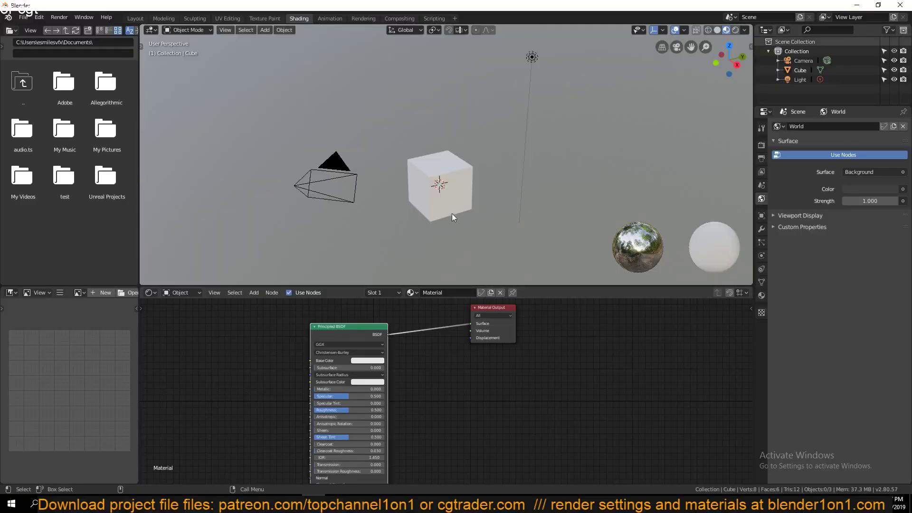
# - Switch to the Layout workspace and start the Shortcut VUr key display docked at Right
pyautogui.click(134, 19)
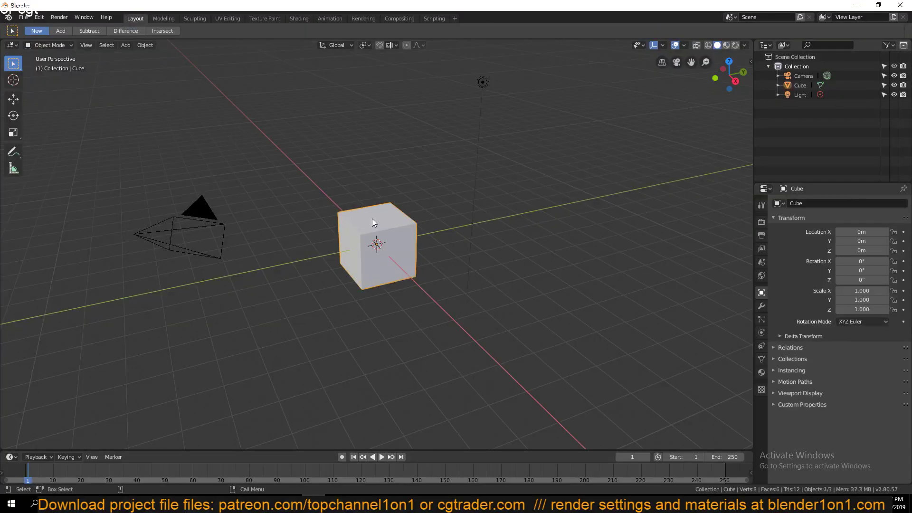
pyautogui.click(744, 45)
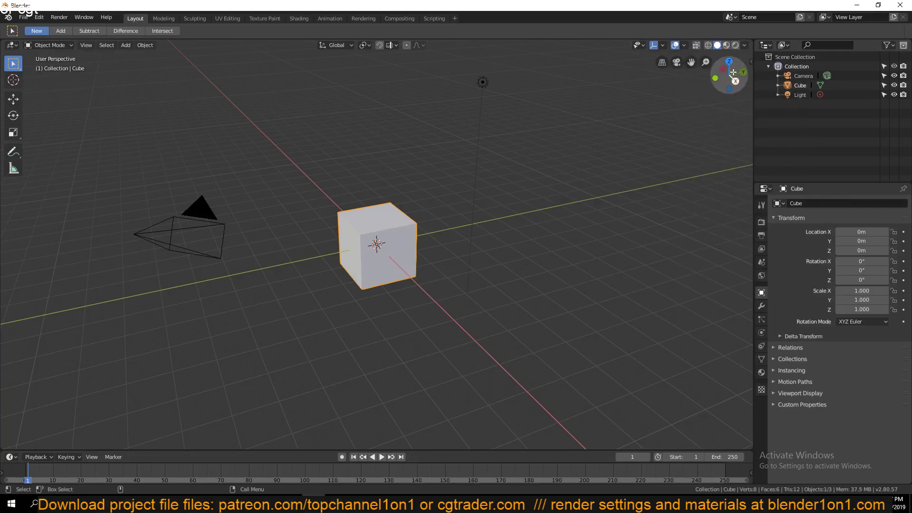
pyautogui.press('n')
pyautogui.click(747, 98)
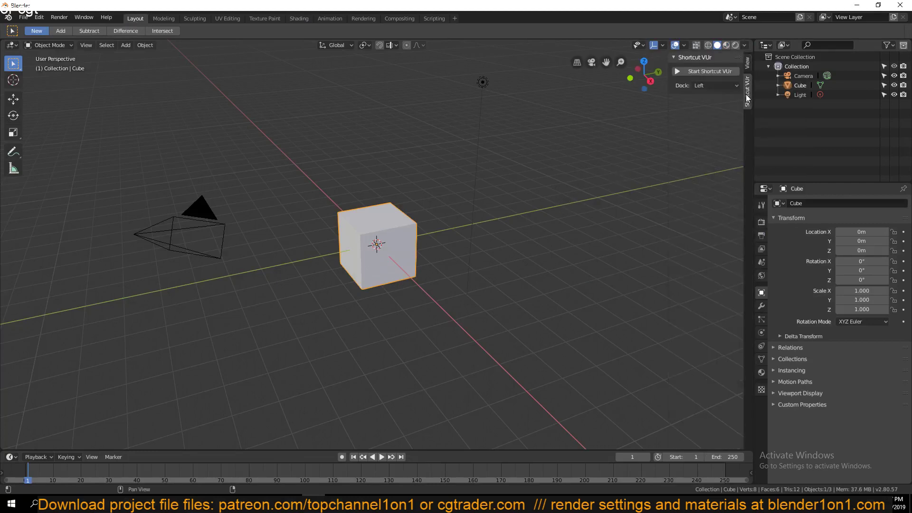
pyautogui.click(714, 86)
pyautogui.click(705, 112)
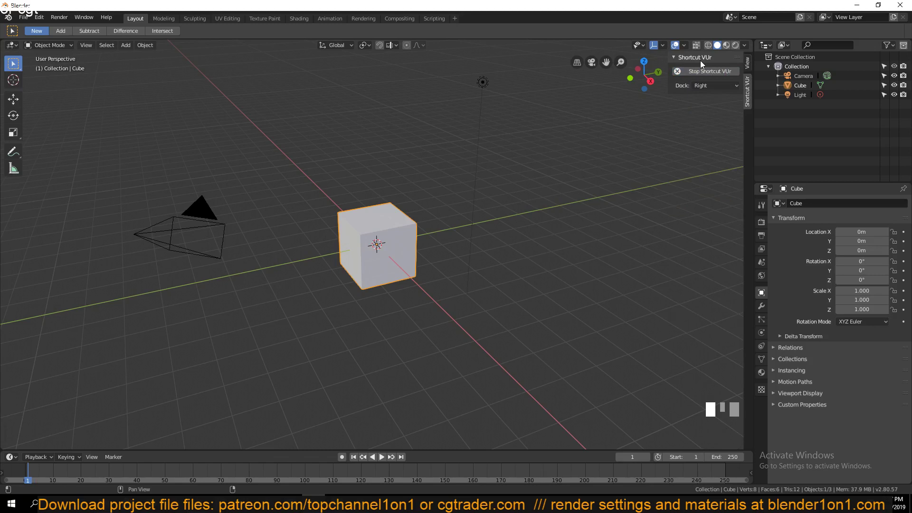
# - Set the solid viewport shading colour to Random and enable Cavity
pyautogui.click(744, 45)
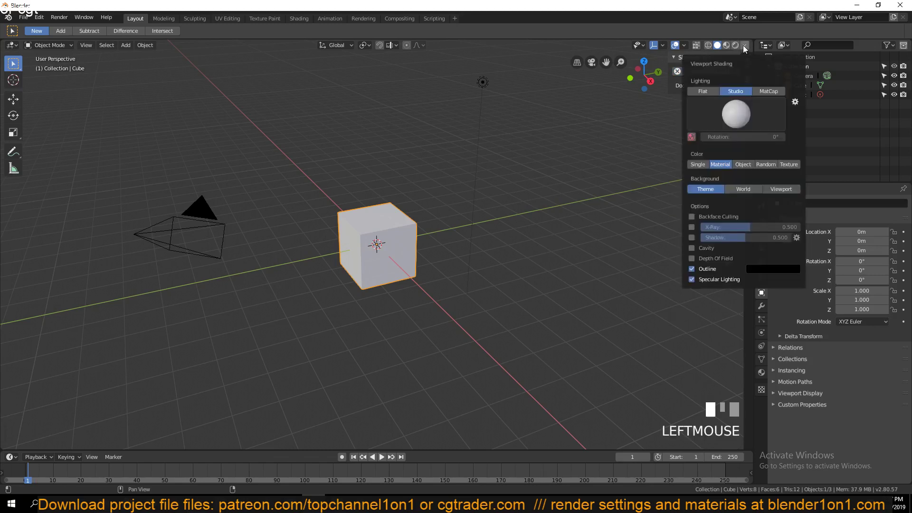
pyautogui.click(764, 164)
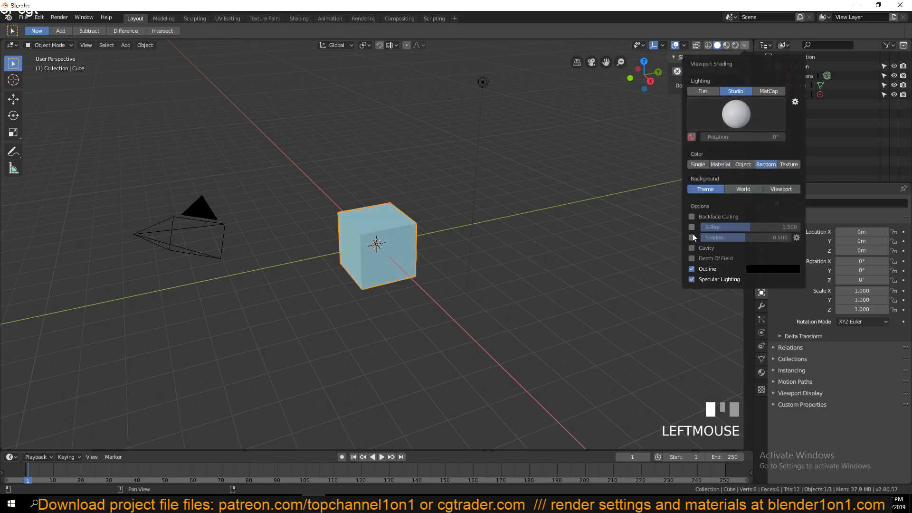
pyautogui.click(691, 248)
# - Flatten the cube to a Z scale of about 0.24 and raise it about 0.33 m along Z
pyautogui.press('KP_7')
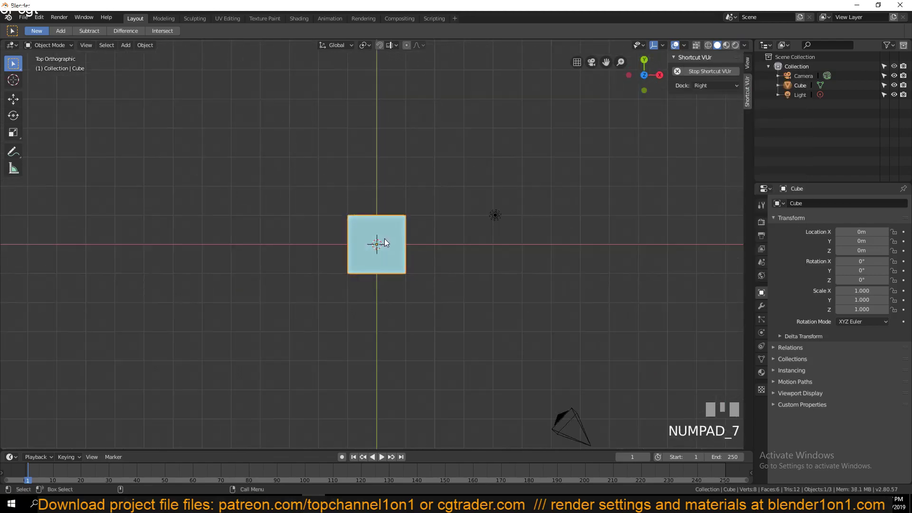
pyautogui.press('`')
pyautogui.press('s')
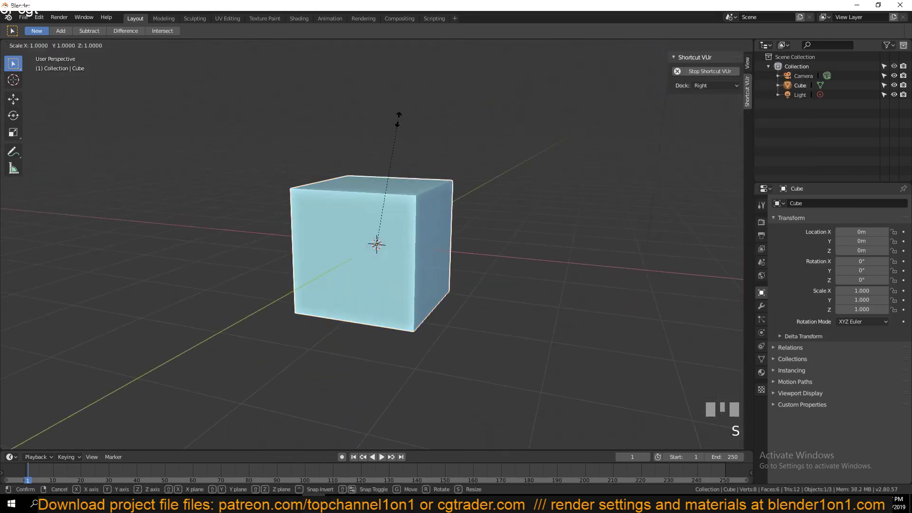
pyautogui.press('z')
pyautogui.click(375, 213)
pyautogui.press('g')
pyautogui.press('z')
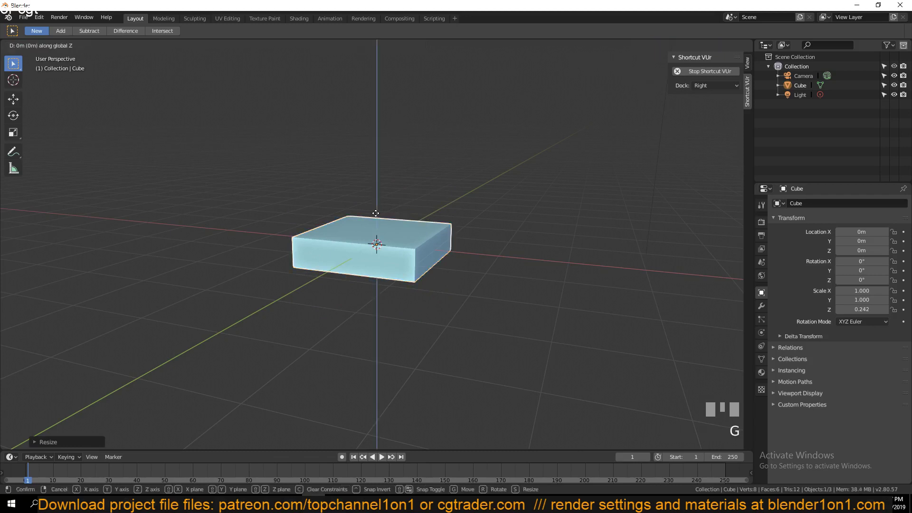
pyautogui.click(375, 193)
# - Add one centred loop cut to the flattened cube in Edit Mode, splitting it into halves along X
pyautogui.press('`')
pyautogui.press('Tab')
pyautogui.press('`')
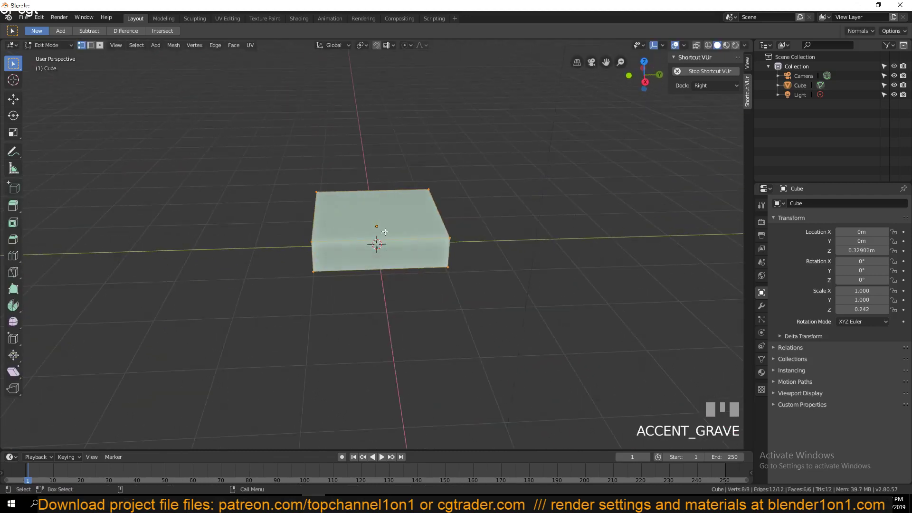
pyautogui.hotkey('ctrl', 'r')
pyautogui.click(378, 227)
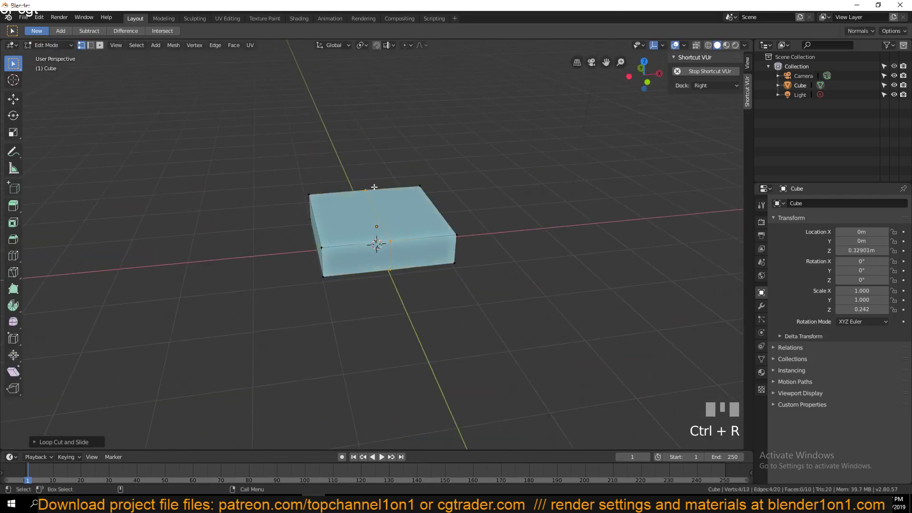
pyautogui.rightClick(378, 227)
# - Delete the outer side face of the negative X half and return to Object Mode
pyautogui.press('`')
pyautogui.press('3')
pyautogui.click(371, 247)
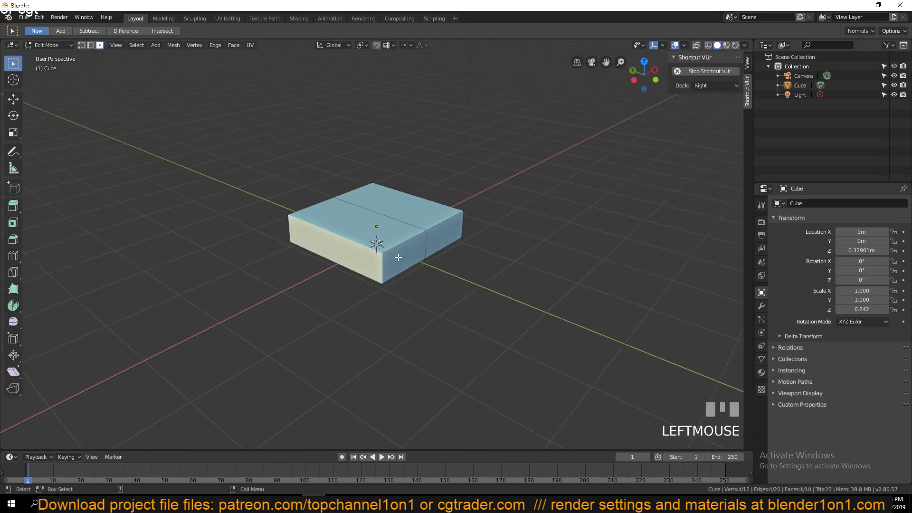
pyautogui.press('x')
pyautogui.click(401, 257)
pyautogui.press('`')
pyautogui.press('Tab')
# - Add a Mirror modifier on the X axis to the remaining half of the box
pyautogui.click(402, 239)
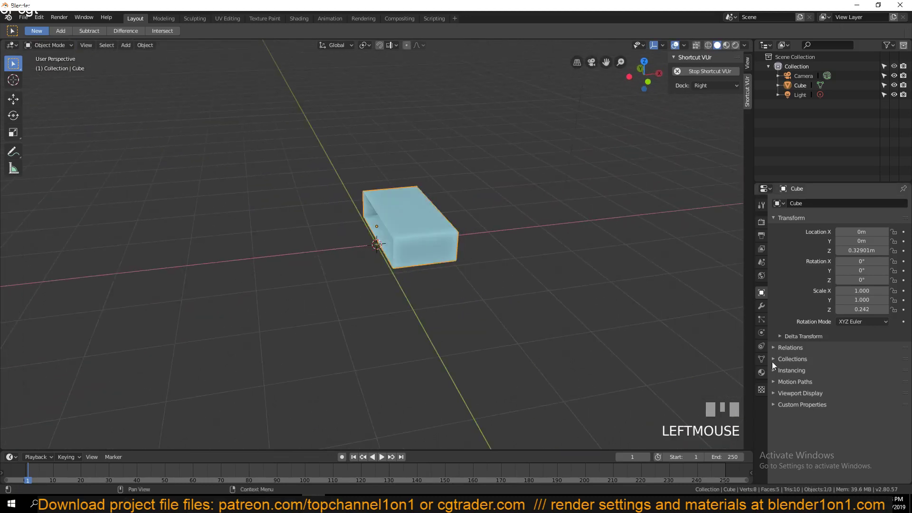
pyautogui.click(761, 306)
pyautogui.click(833, 205)
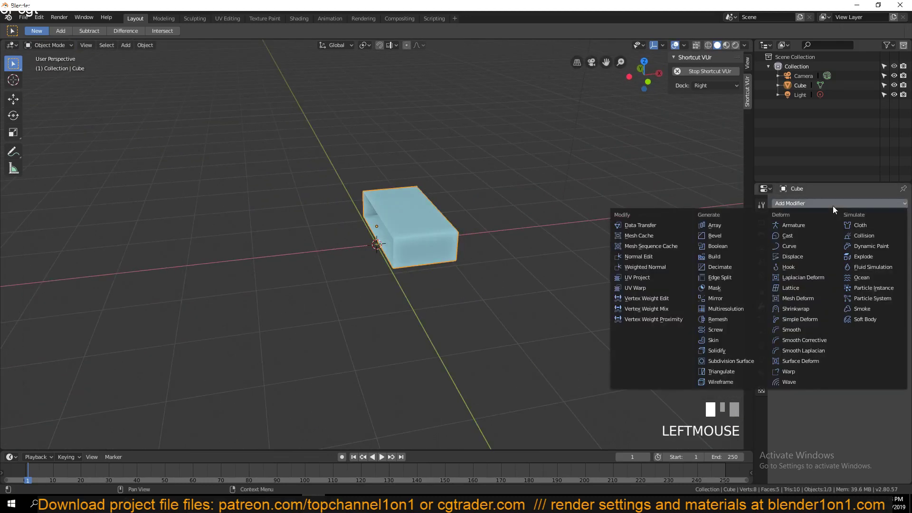
pyautogui.click(719, 300)
pyautogui.press('`')
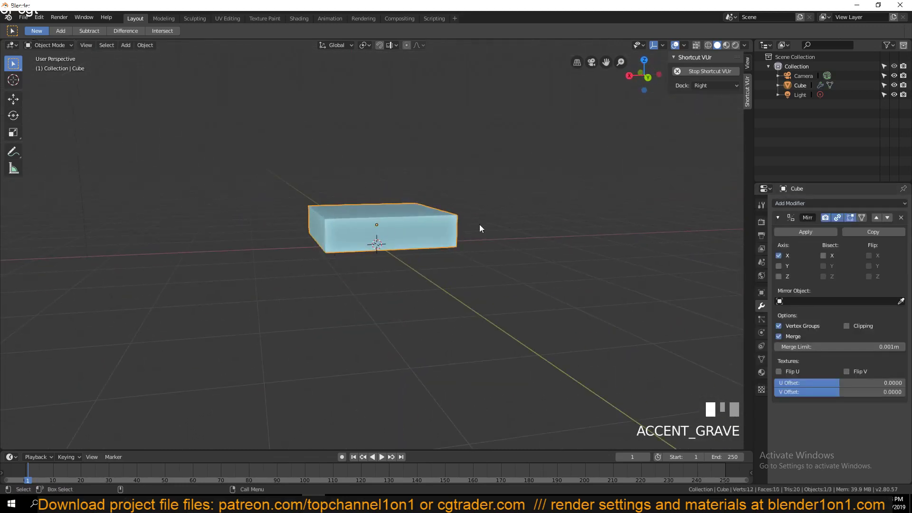
# - Move the box's front outer vertical edge back along Y so the front tapers to a point
pyautogui.press('Tab')
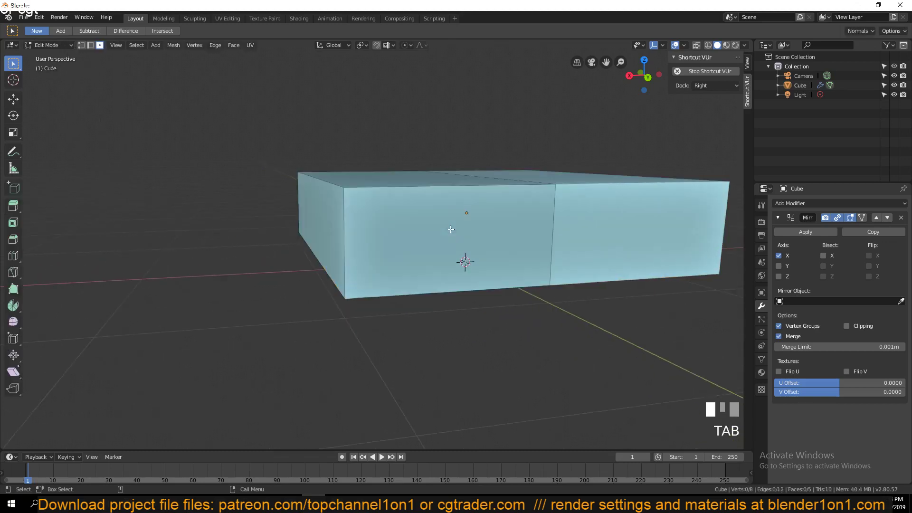
pyautogui.press('`')
pyautogui.press('2')
pyautogui.press('`')
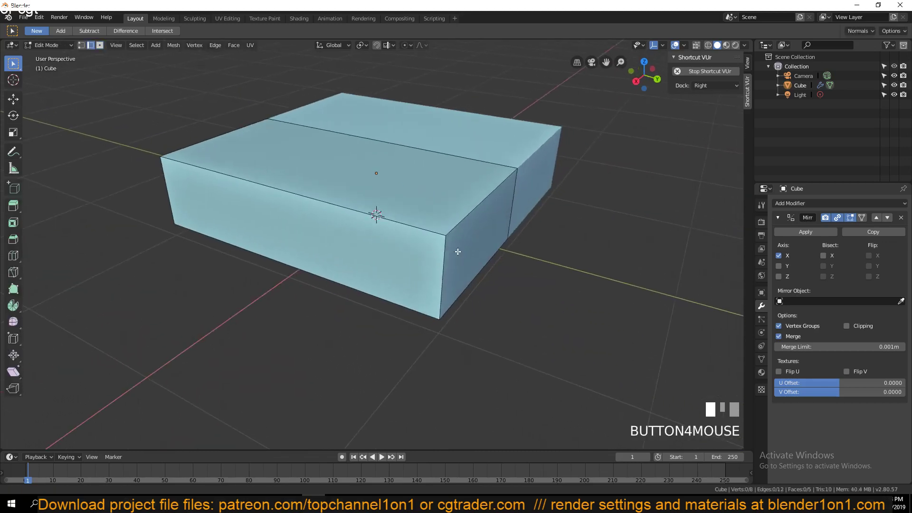
pyautogui.press('2')
pyautogui.click(452, 274)
pyautogui.click(13, 99)
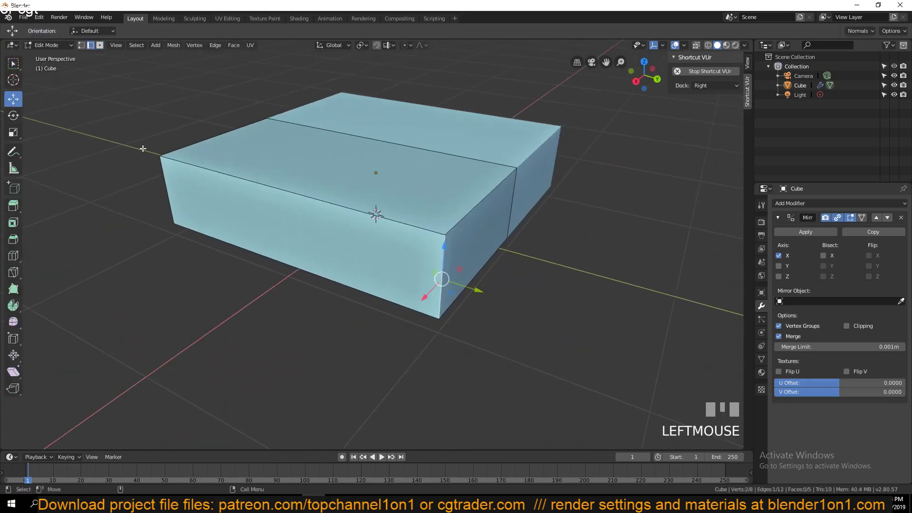
pyautogui.moveTo(478, 291); pyautogui.dragTo(379, 258)
# - Move further vertical edges of the mesh to narrow its front into an arrowhead outline
pyautogui.press('`')
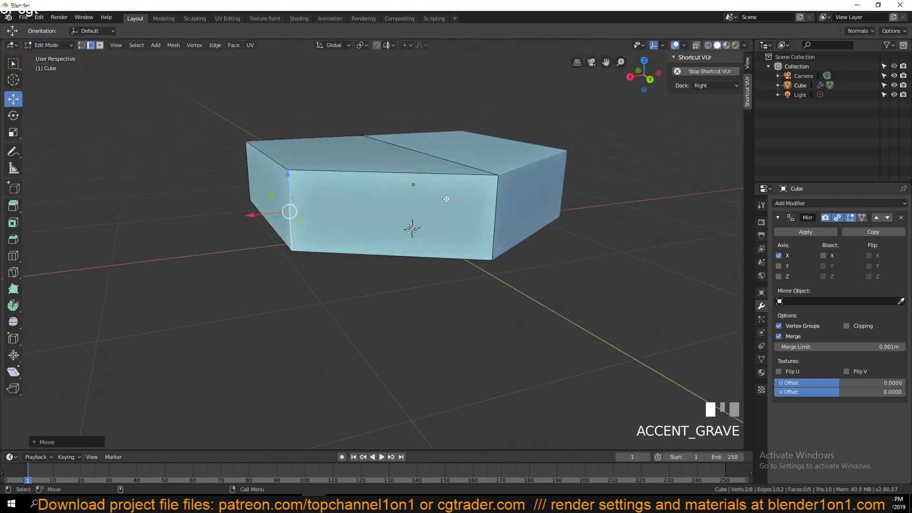
pyautogui.press('1')
pyautogui.press('2')
pyautogui.click(362, 171)
pyautogui.moveTo(390, 135); pyautogui.dragTo(391, 167)
pyautogui.press('`')
pyautogui.click(316, 243)
pyautogui.moveTo(276, 248); pyautogui.dragTo(339, 231)
pyautogui.press('`')
# - Extrude the rear face of the arrowhead backward to form a block on each side
pyautogui.moveTo(474, 237); pyautogui.dragTo(427, 242, button='middle')
pyautogui.press('3')
pyautogui.click(382, 224)
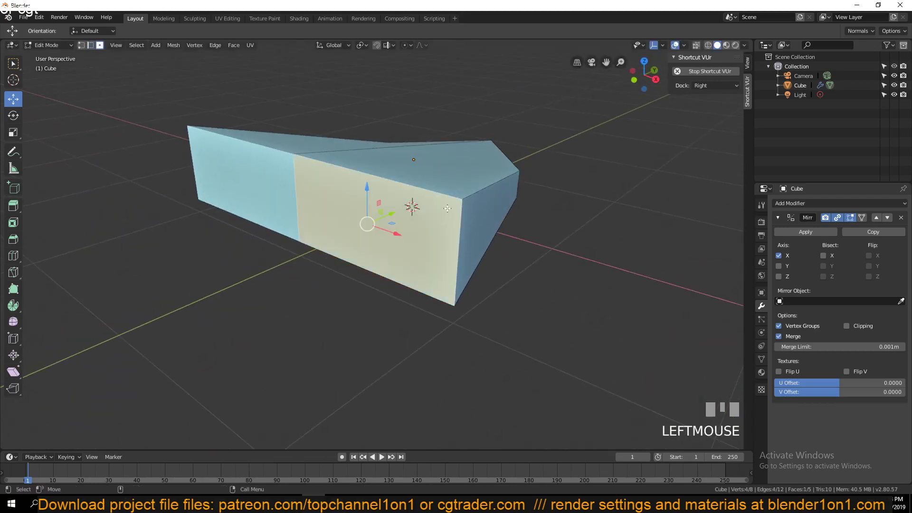
pyautogui.press('e')
pyautogui.click(320, 266)
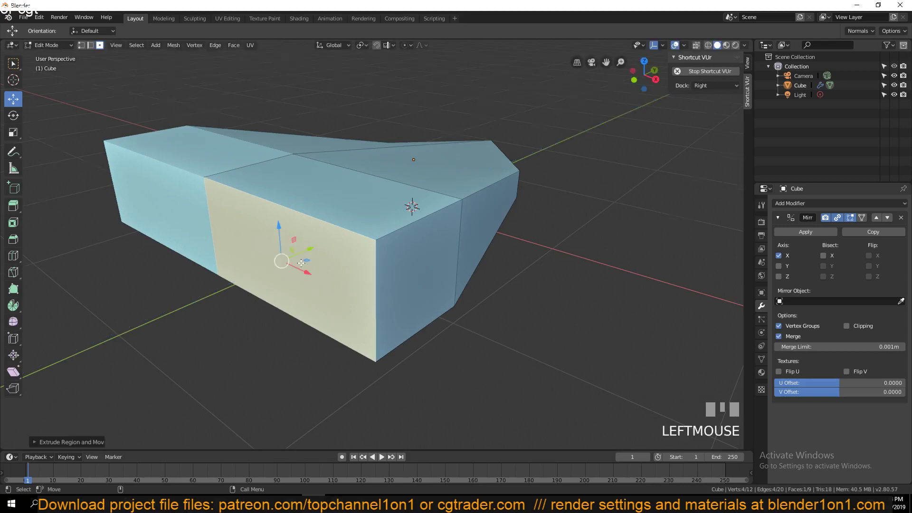
# - Scale down the extruded rear face and shift it slightly outward along X
pyautogui.press('`')
pyautogui.press('s')
pyautogui.click(266, 215)
pyautogui.press('`')
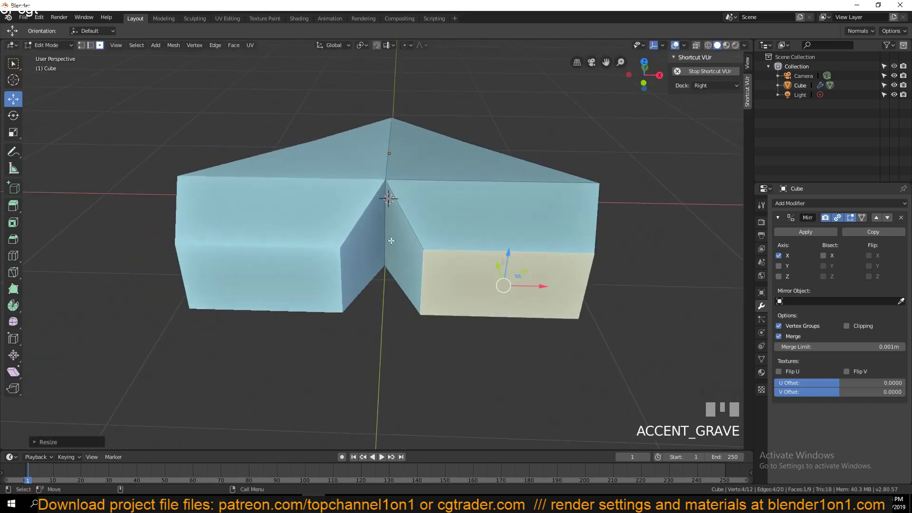
pyautogui.moveTo(530, 279); pyautogui.dragTo(550, 286)
pyautogui.press('`')
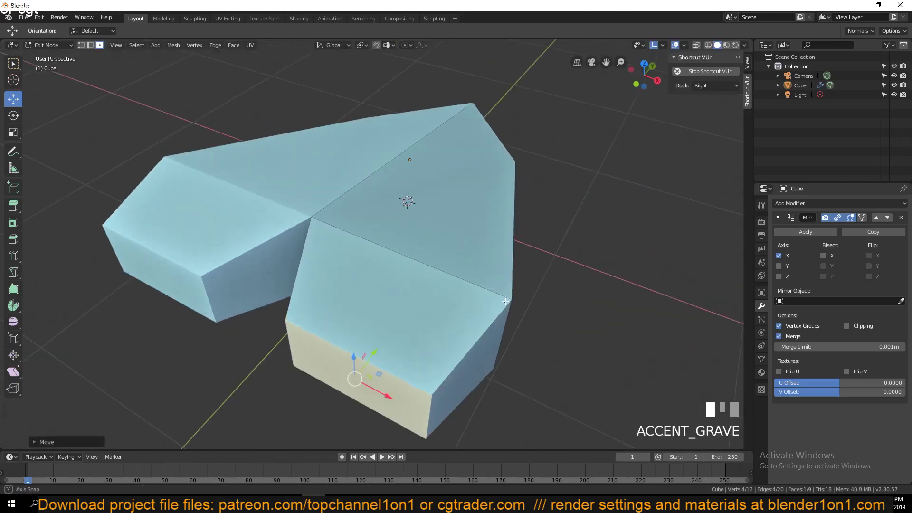
# - Add a lengthwise loop cut through the hull and rear block, slid toward the centre line
pyautogui.press('`')
pyautogui.hotkey('alt', 'a')
pyautogui.hotkey('ctrl', 'r')
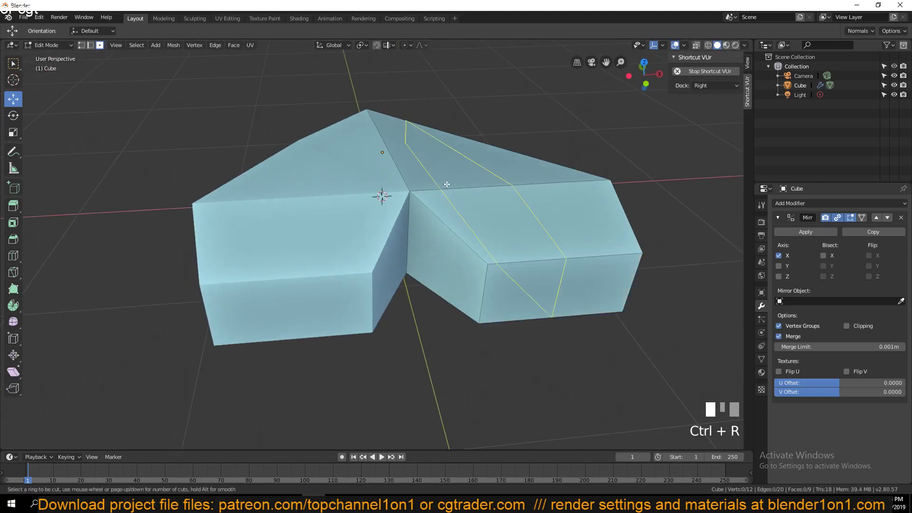
pyautogui.click(439, 183)
pyautogui.click(408, 187)
pyautogui.press('1')
pyautogui.click(536, 260)
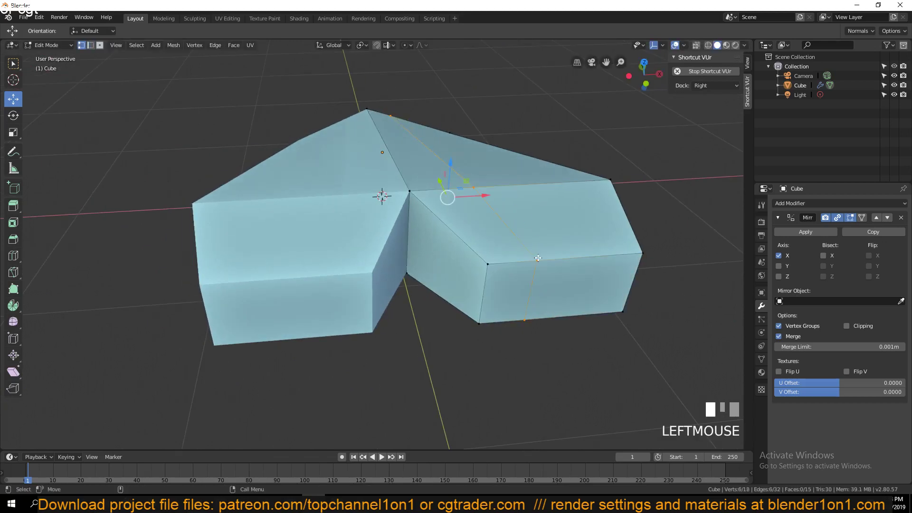
pyautogui.keyDown('shift'); pyautogui.click(490, 268); pyautogui.keyUp('shift')
pyautogui.hotkey('alt', 'm')
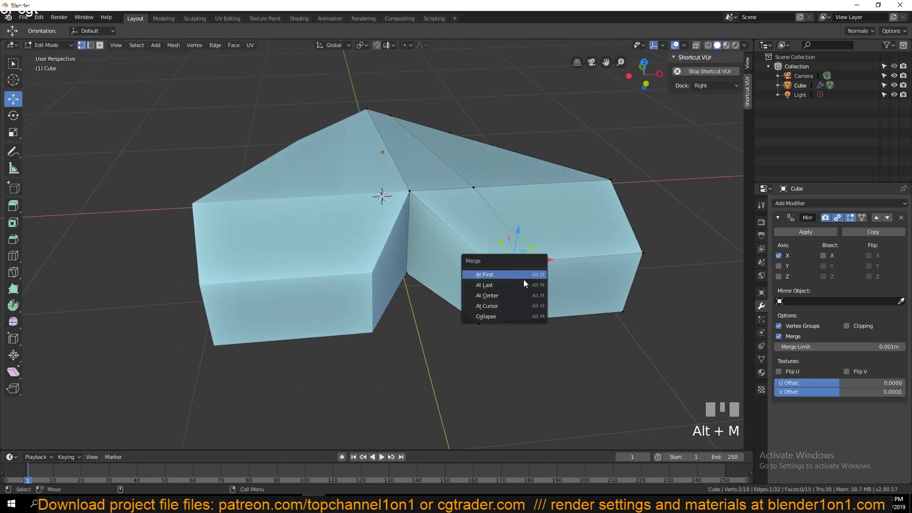
# - Delete the inner strip of faces on the rear block, from the lengthwise cut to its inner side, including the underside
pyautogui.press('3')
pyautogui.click(480, 212)
pyautogui.keyDown('shift'); pyautogui.click(497, 286); pyautogui.keyUp('shift')
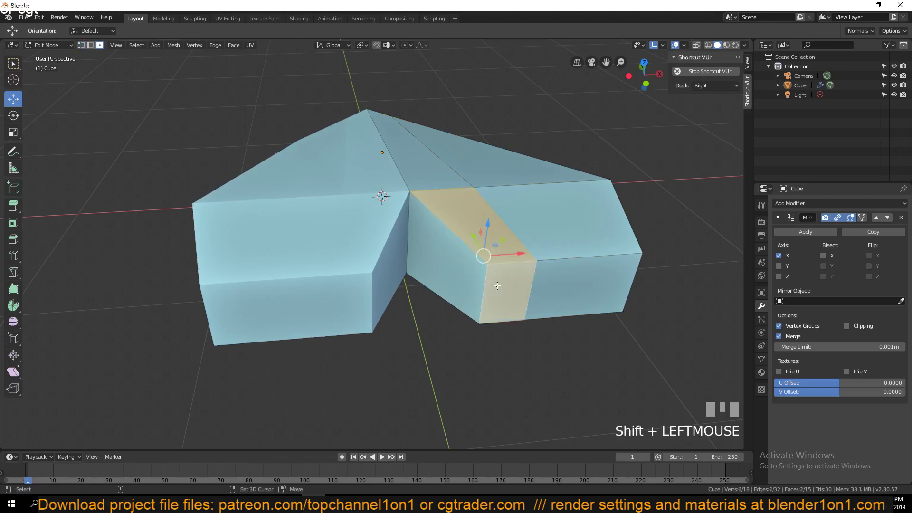
pyautogui.keyDown('shift'); pyautogui.click(448, 259); pyautogui.keyUp('shift')
pyautogui.press('`')
pyautogui.press('x')
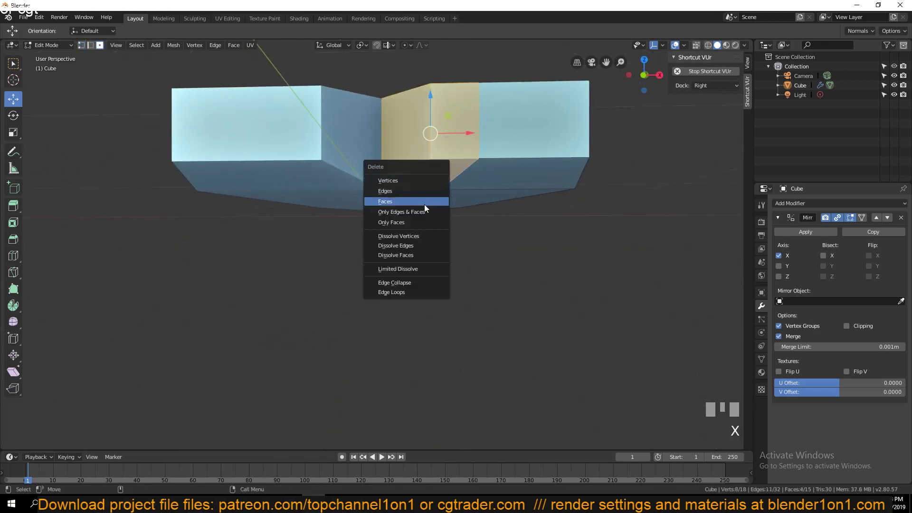
pyautogui.click(423, 202)
# - Fill the two open gaps with faces, one across the hull's rear centre and one on the rear block's inner side
pyautogui.press('`')
pyautogui.press('2')
pyautogui.press('`')
pyautogui.press('2')
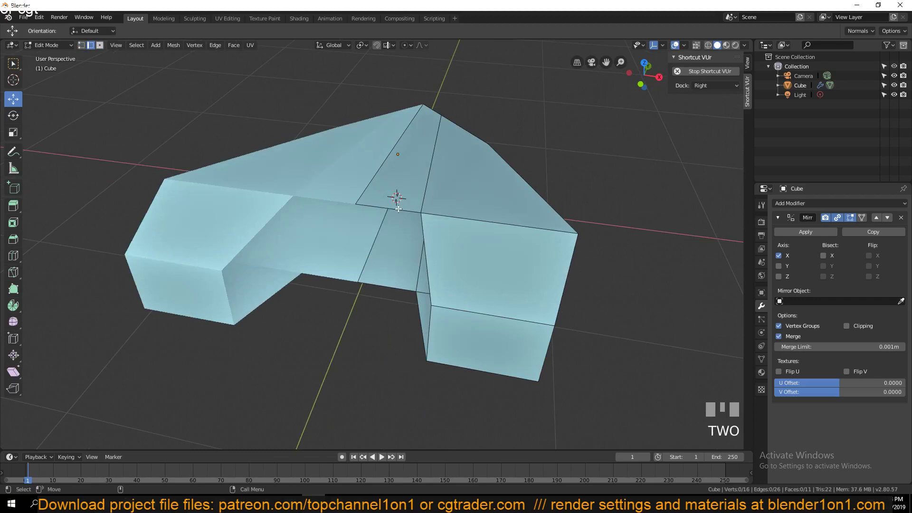
pyautogui.click(399, 208)
pyautogui.keyDown('shift'); pyautogui.click(387, 286); pyautogui.keyUp('shift')
pyautogui.press('f')
pyautogui.click(428, 275)
pyautogui.keyDown('shift'); pyautogui.click(419, 309); pyautogui.keyUp('shift')
pyautogui.press('f')
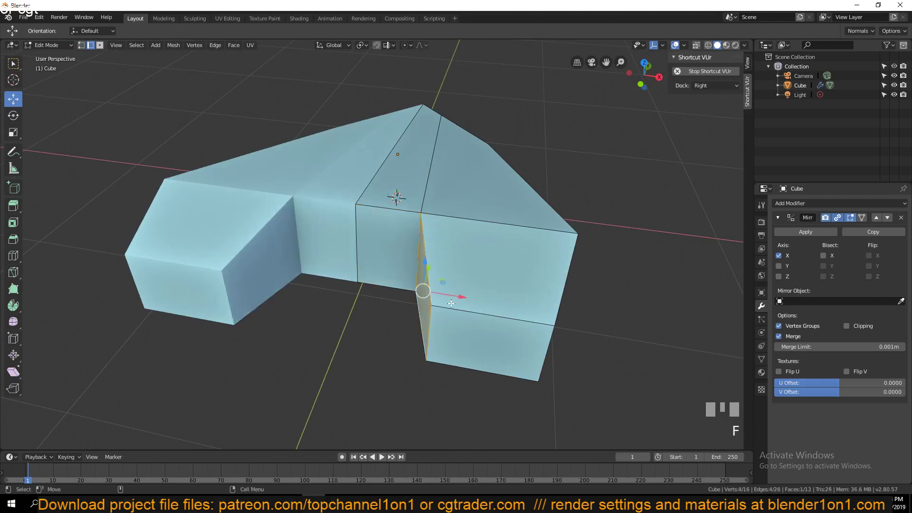
# - Select the rear block's end face and apply the object's transforms in Object Mode before returning to mesh editing
pyautogui.press('`')
pyautogui.press('3')
pyautogui.click(389, 288)
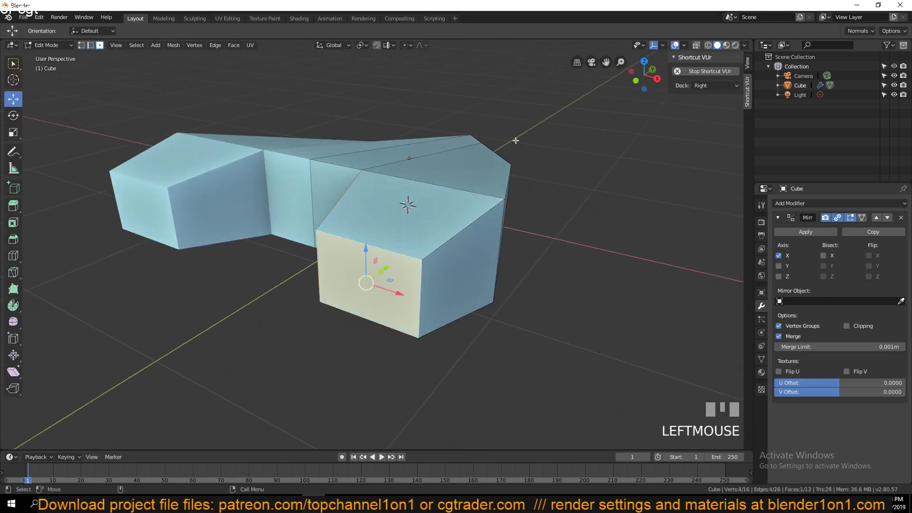
pyautogui.press('Tab')
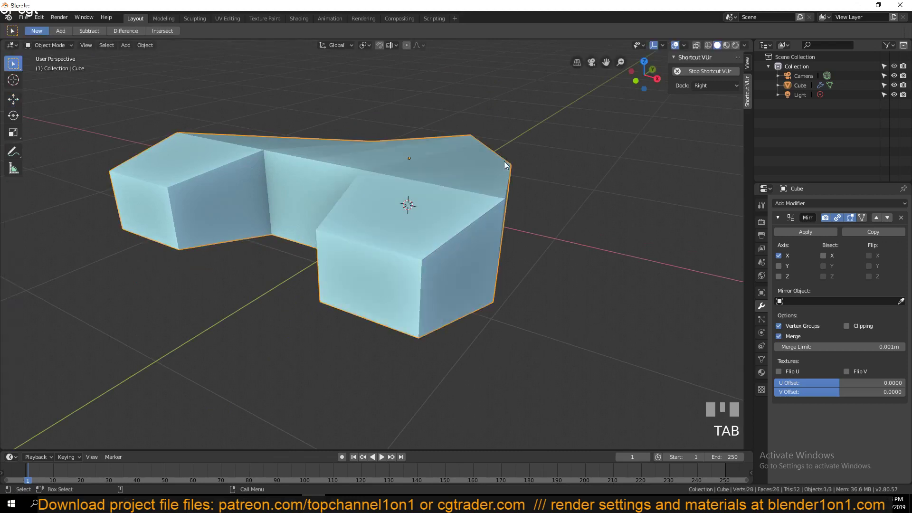
pyautogui.hotkey('ctrl', 'a')
pyautogui.click(477, 184)
pyautogui.hotkey('ctrl', 'a')
pyautogui.click(478, 219)
pyautogui.press('Tab')
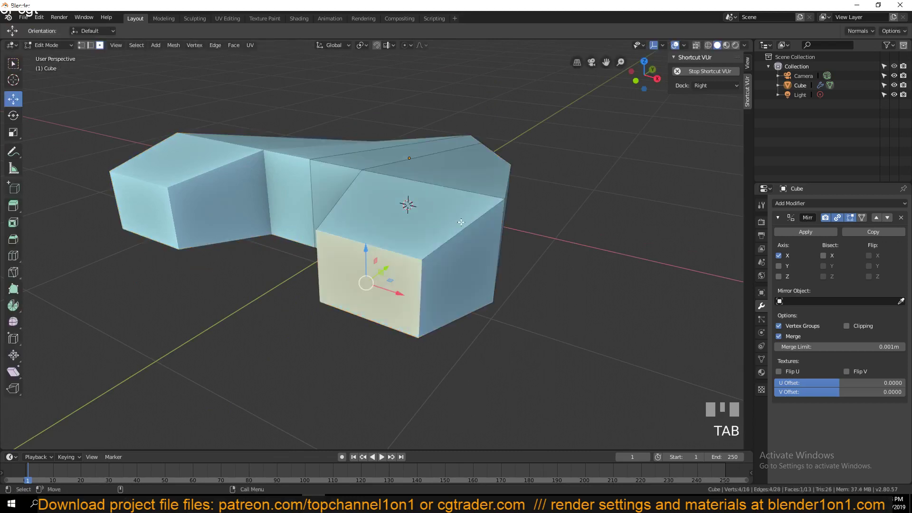
# - Inset the rear block's end face and extrude it inward to hollow out an engine exhaust
pyautogui.press('i')
pyautogui.click(495, 159)
pyautogui.press('`')
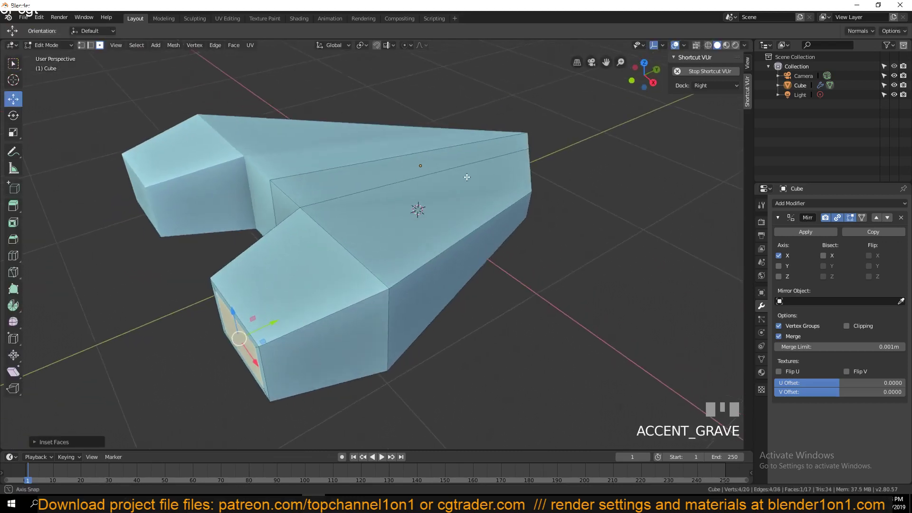
pyautogui.press('e')
pyautogui.click(501, 167)
pyautogui.press('`')
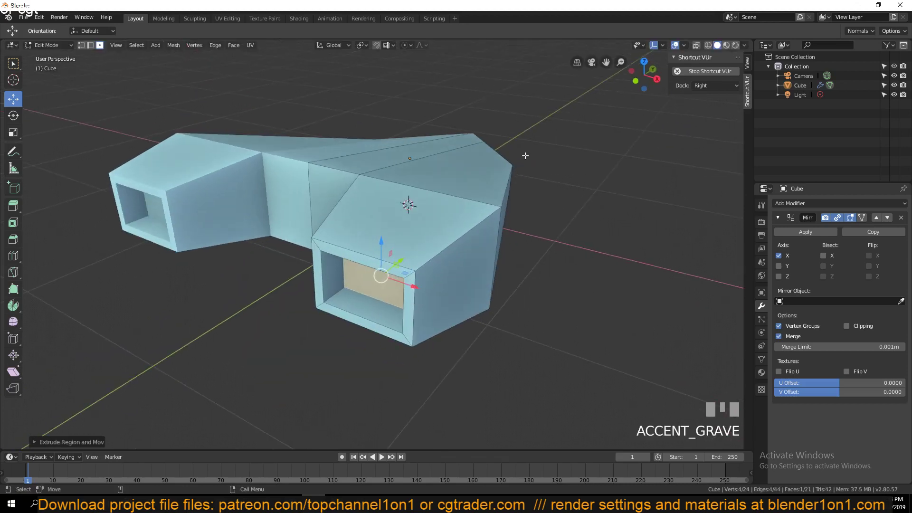
# - Rotate the recessed exhaust face about the global X axis so it sits tilted inside the opening
pyautogui.press('r')
pyautogui.press('x')
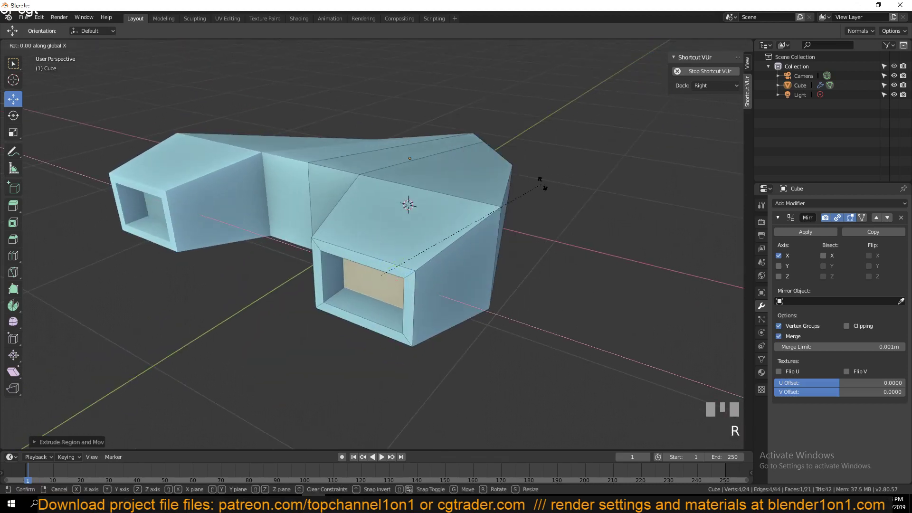
pyautogui.click(537, 273)
pyautogui.press('Tab')
pyautogui.press('`')
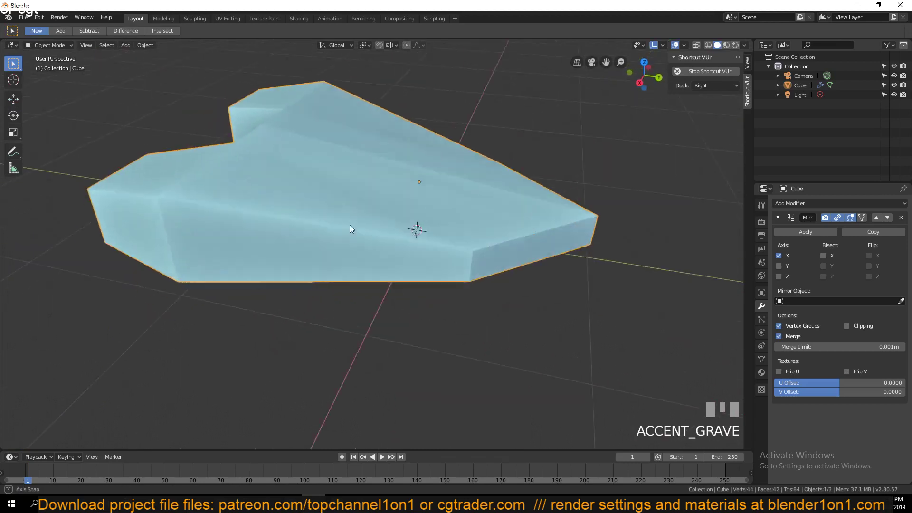
pyautogui.moveTo(350, 229); pyautogui.dragTo(319, 211, button='middle')
# - Add a crosswise loop cut around the hull, slid toward the rear
pyautogui.press('Tab')
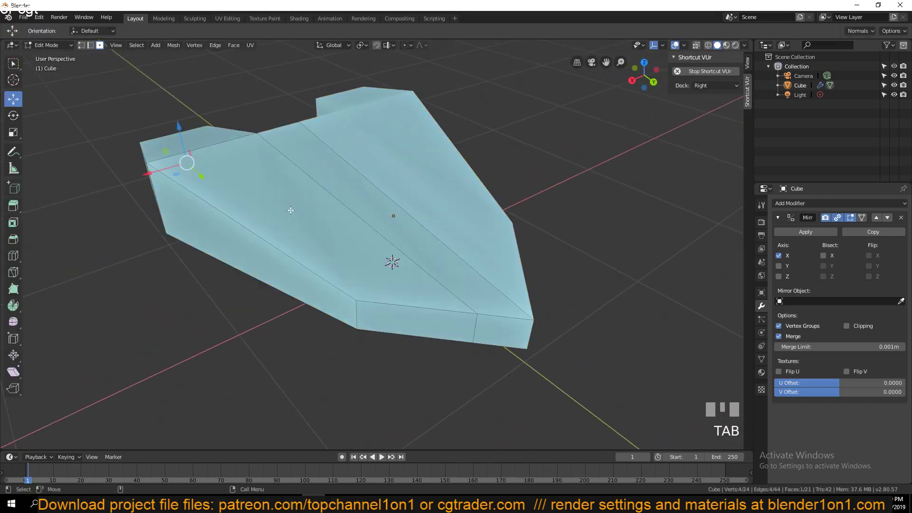
pyautogui.hotkey('ctrl', 'r')
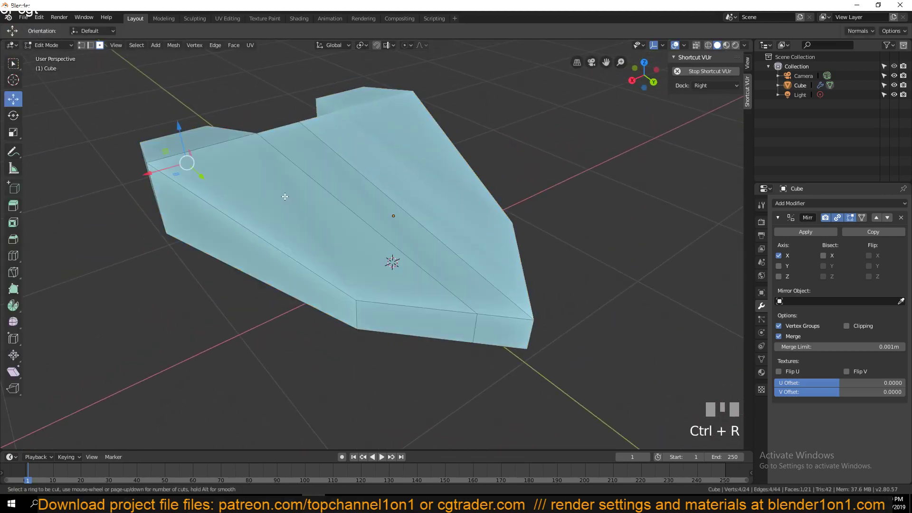
pyautogui.click(217, 219)
pyautogui.click(216, 197)
# - Slide the crosswise cut's two top vertices nearest the centre line rearward along their edges
pyautogui.press('`')
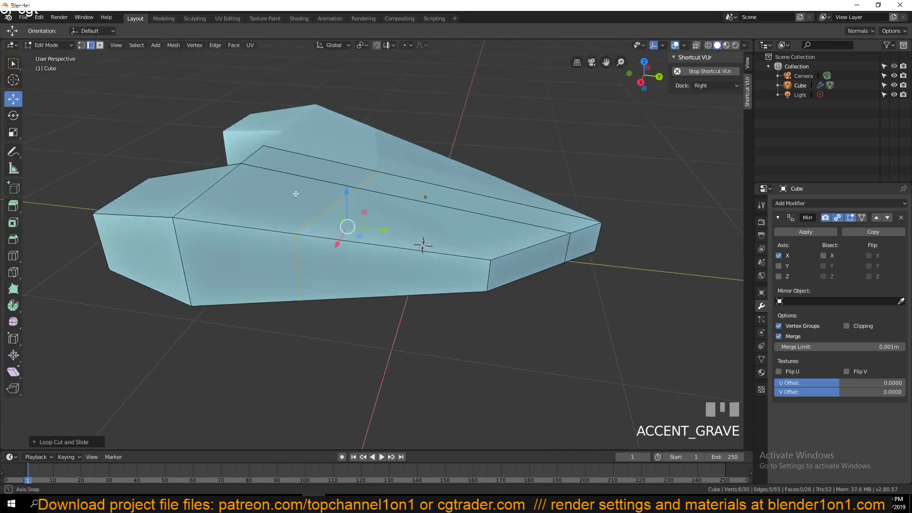
pyautogui.press('1')
pyautogui.click(374, 173)
pyautogui.keyDown('shift'); pyautogui.click(354, 193); pyautogui.keyUp('shift')
pyautogui.press('g')
pyautogui.press('g')
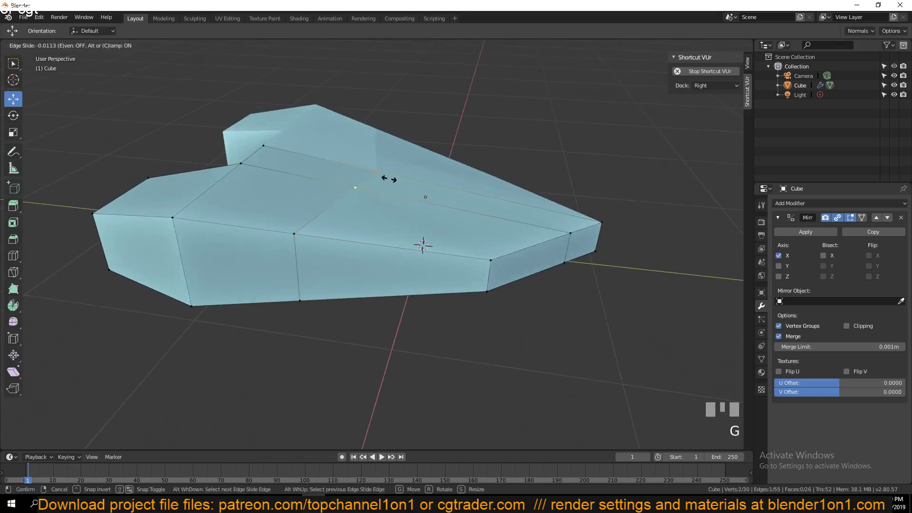
pyautogui.hotkey('alt', 'a')
pyautogui.press('`')
# - Slide the cut's centre-line vertex further rearward to line up with its neighbour
pyautogui.click(344, 158)
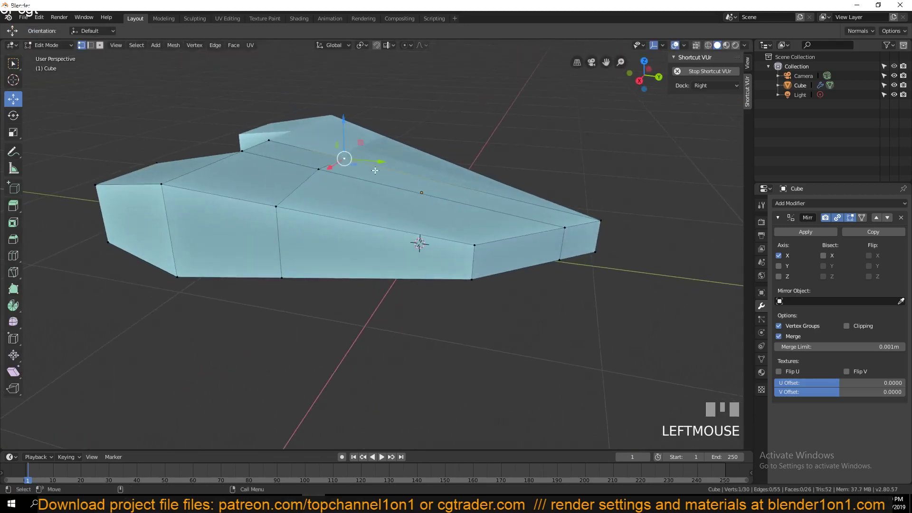
pyautogui.press('g')
pyautogui.click(362, 169)
pyautogui.hotkey('alt', 'a')
pyautogui.press('`')
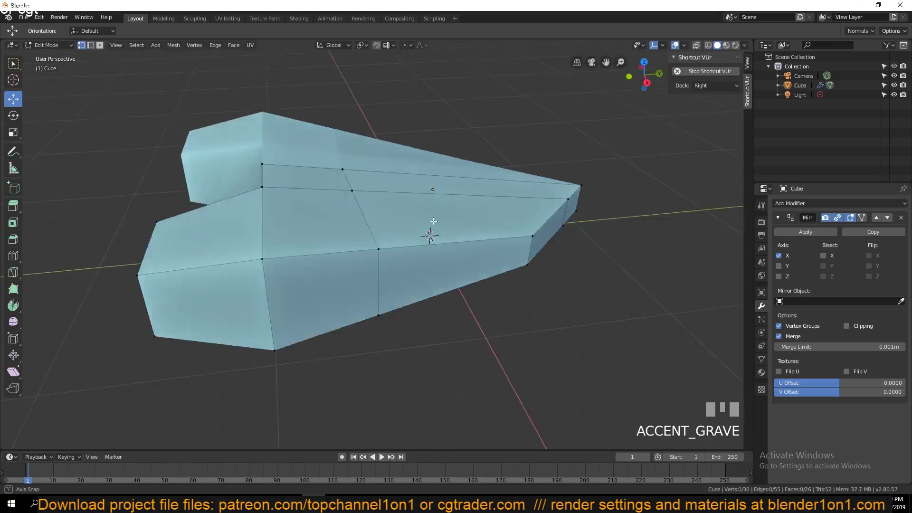
# - Add a horizontal loop cut around the hull's sides and select the side vertex where it crosses the crosswise cut
pyautogui.moveTo(486, 218); pyautogui.dragTo(323, 272, button='middle')
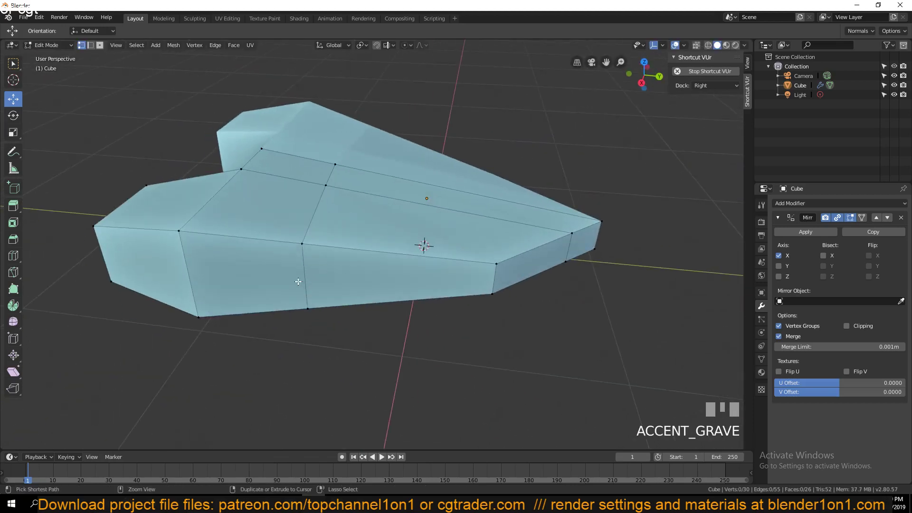
pyautogui.hotkey('ctrl', 'r')
pyautogui.click(360, 285)
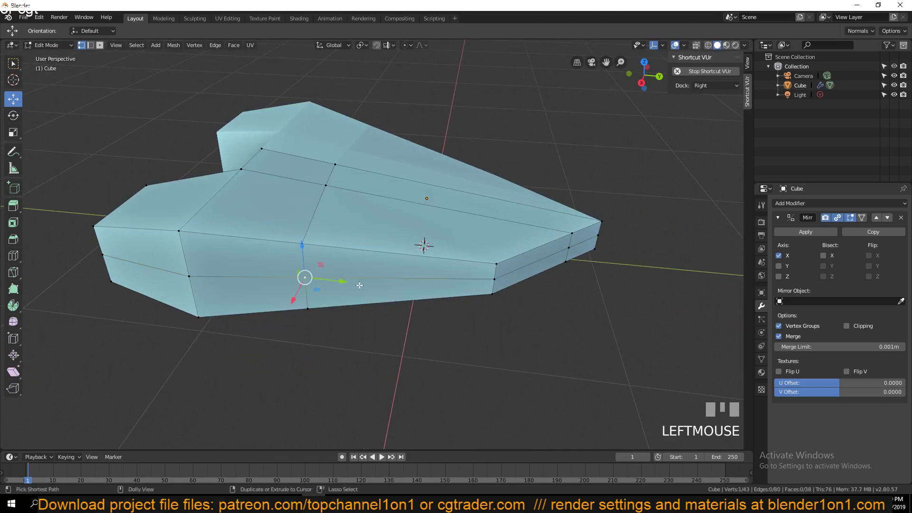
# - Bevel the selected side vertex with a 0.107 m width, 2 segments and a 0.070 profile to form a rounded patch
pyautogui.hotkey('shift', 'ctrl', 'b')
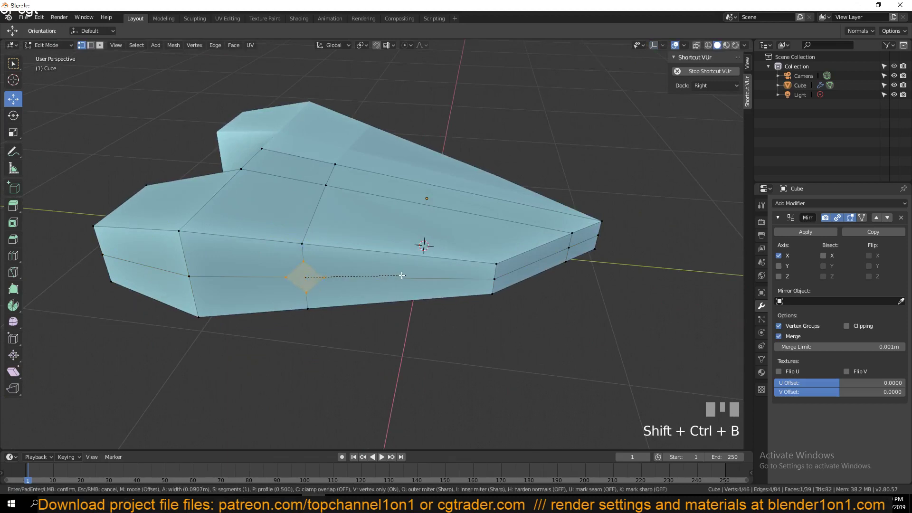
pyautogui.click(405, 274)
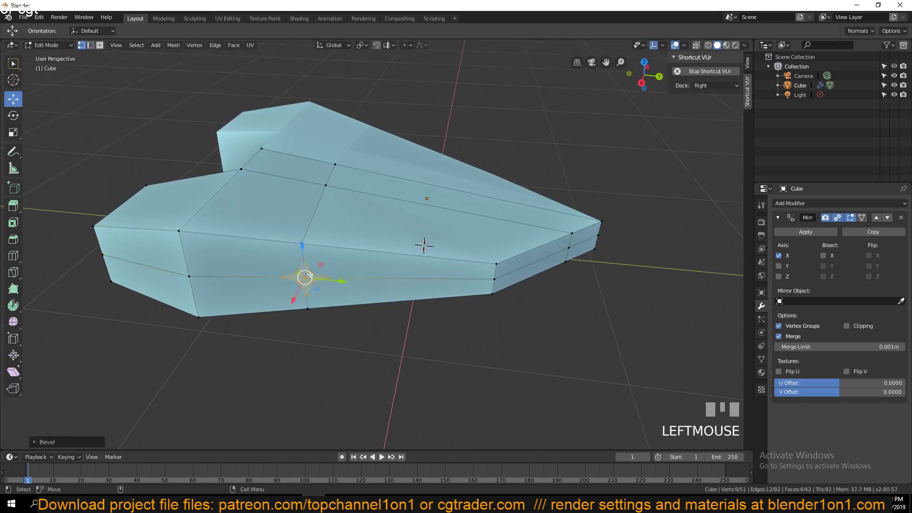
pyautogui.click(42, 445)
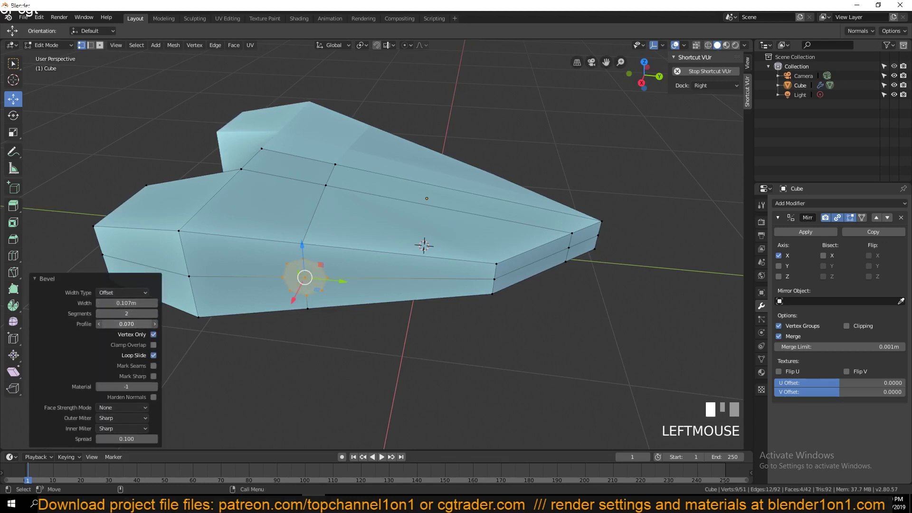
# - Extrude the rounded side patch 0.545 m outward along X to form a wing strut
pyautogui.moveTo(181, 333); pyautogui.dragTo(503, 329, button='middle')
pyautogui.keyDown('shift'); pyautogui.moveTo(444, 280); pyautogui.dragTo(392, 256, button='middle'); pyautogui.keyUp('shift')
pyautogui.press('e')
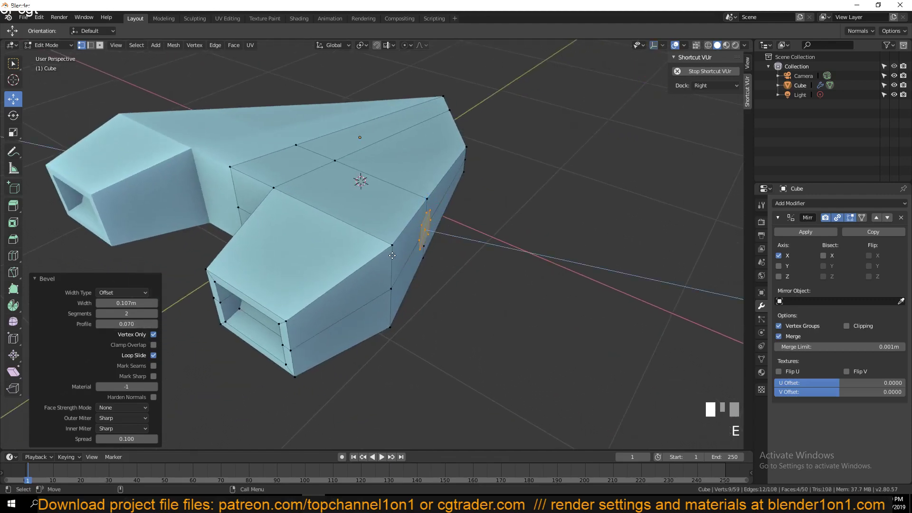
pyautogui.rightClick(468, 276)
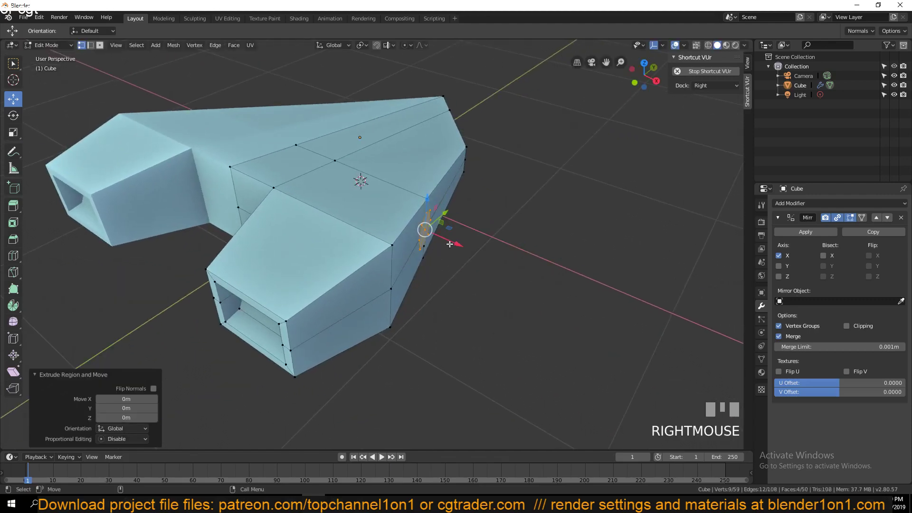
pyautogui.moveTo(461, 256); pyautogui.dragTo(522, 274)
pyautogui.press('`')
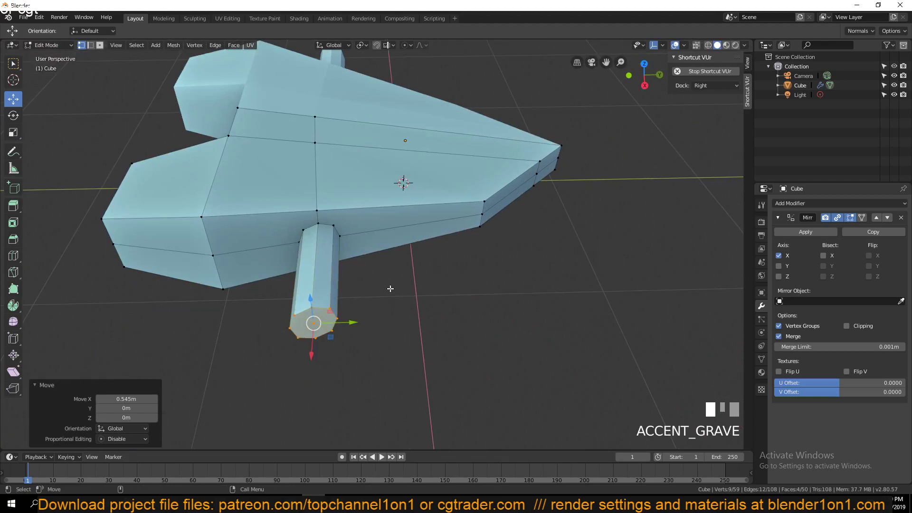
# - Extrude the strut's end face a further 0.142 m in top view and scale it down into a tapered tip
pyautogui.press('KP_7')
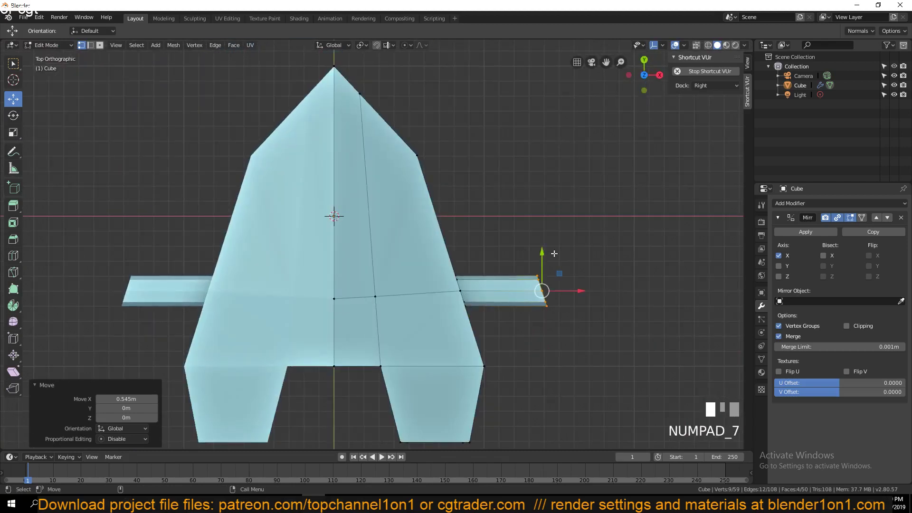
pyautogui.press('e')
pyautogui.click(577, 266)
pyautogui.press('s')
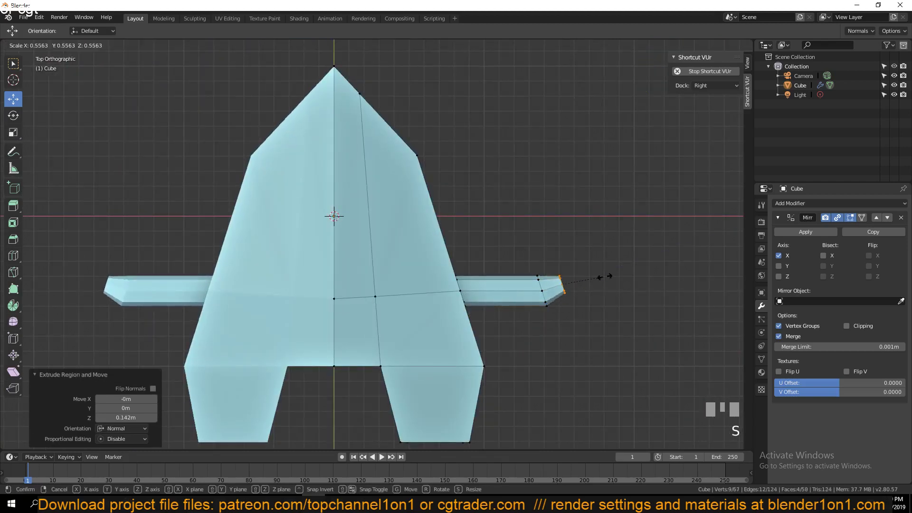
pyautogui.click(599, 271)
# - Extrude the strut's tip toward the ship's nose as a long gun barrel and scale down its end to a narrow point
pyautogui.keyDown('ctrl'); pyautogui.rightClick(556, 143); pyautogui.keyUp('ctrl')
pyautogui.press('s')
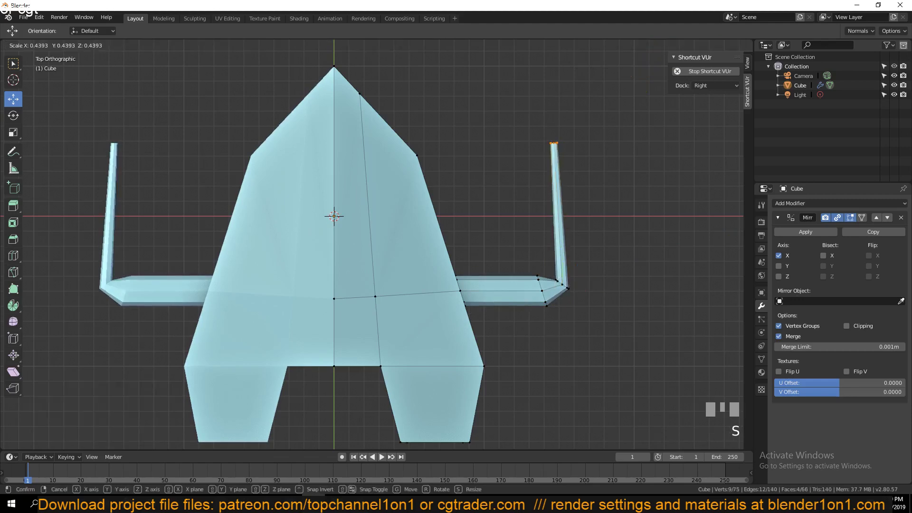
pyautogui.click(577, 171)
pyautogui.press('`')
pyautogui.moveTo(577, 170); pyautogui.dragTo(508, 152, button='middle')
pyautogui.scroll(-4, 448, 133)
pyautogui.scroll(3, 448, 198)
pyautogui.moveTo(448, 198); pyautogui.dragTo(355, 222, button='middle')
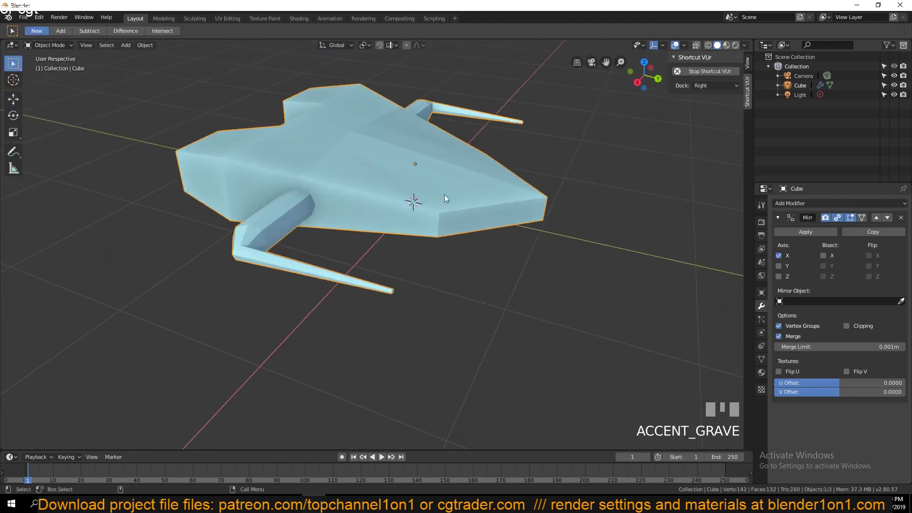
# - Merge the upper centre vertex of the nose into the middle vertex below it using At Last
pyautogui.press('Tab')
pyautogui.moveTo(534, 206); pyautogui.dragTo(511, 200, button='middle')
pyautogui.click(540, 205)
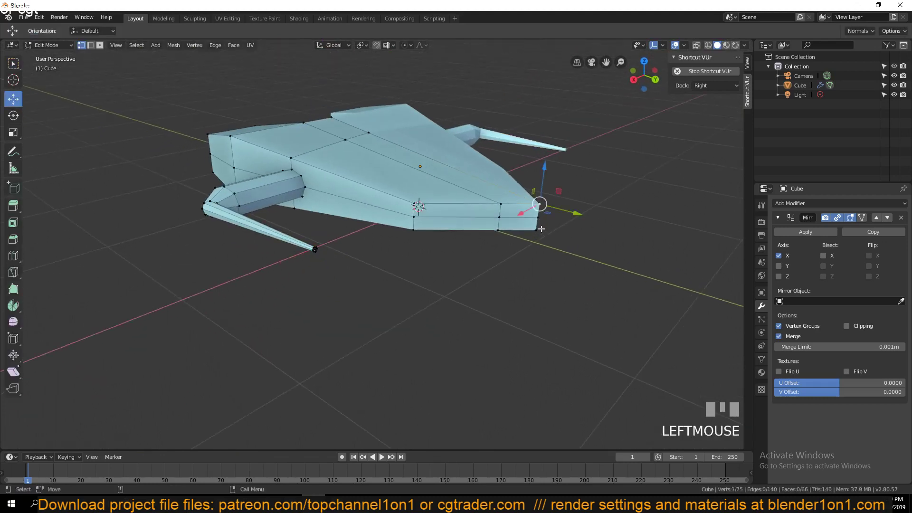
pyautogui.press('2')
pyautogui.press('1')
pyautogui.keyDown('shift'); pyautogui.click(540, 227); pyautogui.keyUp('shift')
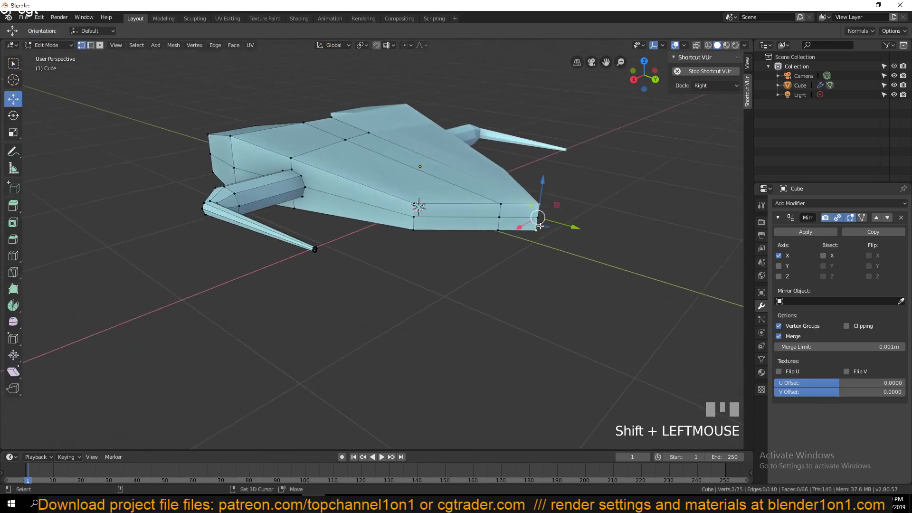
pyautogui.click(538, 206)
pyautogui.keyDown('shift'); pyautogui.click(542, 224); pyautogui.keyUp('shift')
pyautogui.hotkey('alt', 'a')
pyautogui.press('w')
pyautogui.keyDown('shift'); pyautogui.click(540, 203); pyautogui.keyUp('shift')
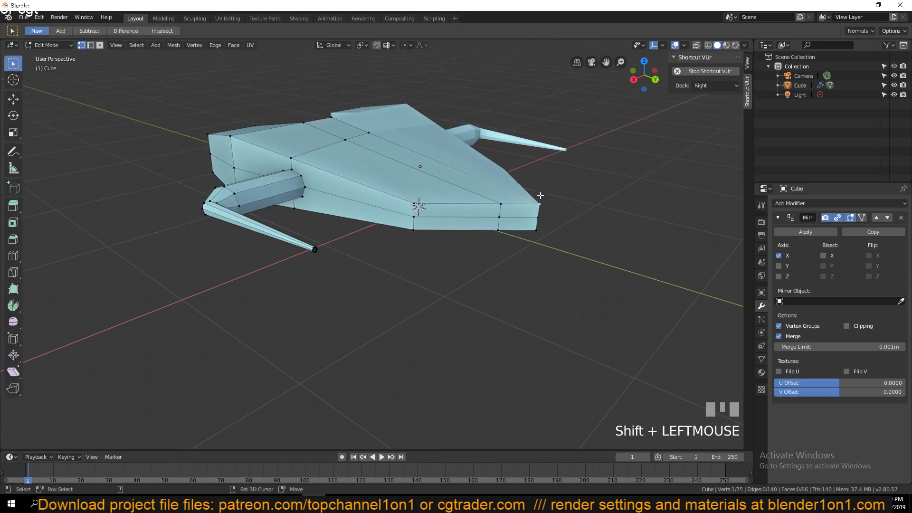
pyautogui.hotkey('alt', 'm')
pyautogui.click(547, 225)
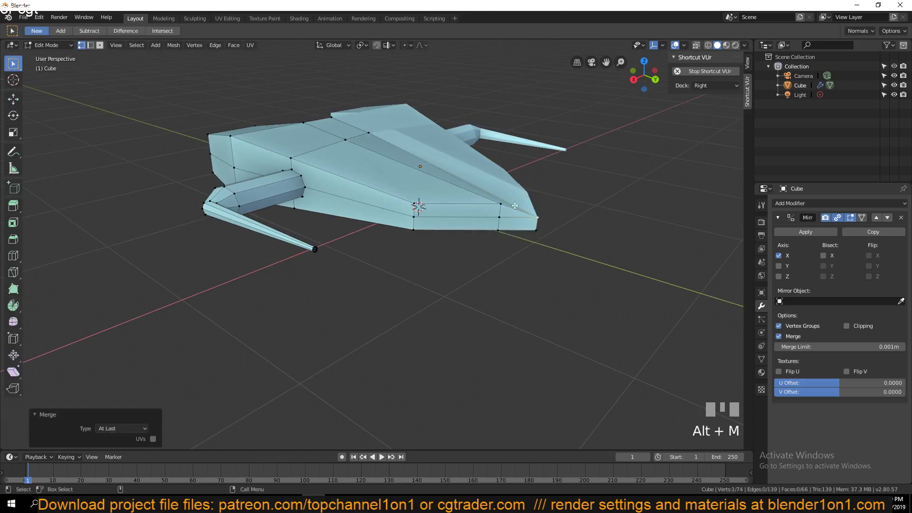
# - Merge the next pair of nose-tip vertices using At Last and clear the mesh selection
pyautogui.hotkey('alt', 'm')
pyautogui.click(504, 218)
pyautogui.press('`')
pyautogui.moveTo(417, 216); pyautogui.dragTo(319, 163, button='middle')
pyautogui.press('`')
pyautogui.hotkey('alt', 'a')
pyautogui.press('`')
# - Inset the four top hull faces on the mirrored half together with a thickness of 0.1228 m
pyautogui.click(100, 45)
pyautogui.click(363, 114)
pyautogui.keyDown('shift'); pyautogui.click(342, 190); pyautogui.keyUp('shift')
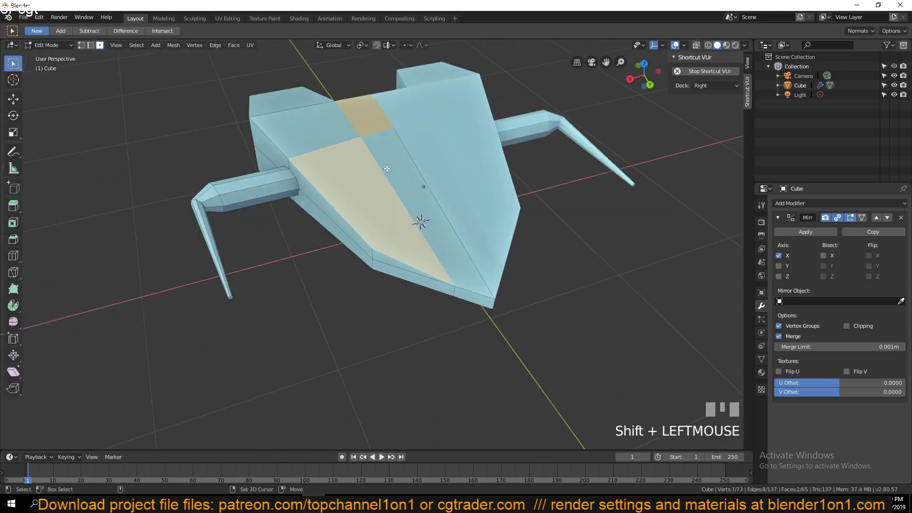
pyautogui.keyDown('shift'); pyautogui.click(400, 174); pyautogui.keyUp('shift')
pyautogui.click(369, 126)
pyautogui.keyDown('shift'); pyautogui.click(324, 130); pyautogui.keyUp('shift')
pyautogui.keyDown('shift'); pyautogui.click(398, 173); pyautogui.keyUp('shift')
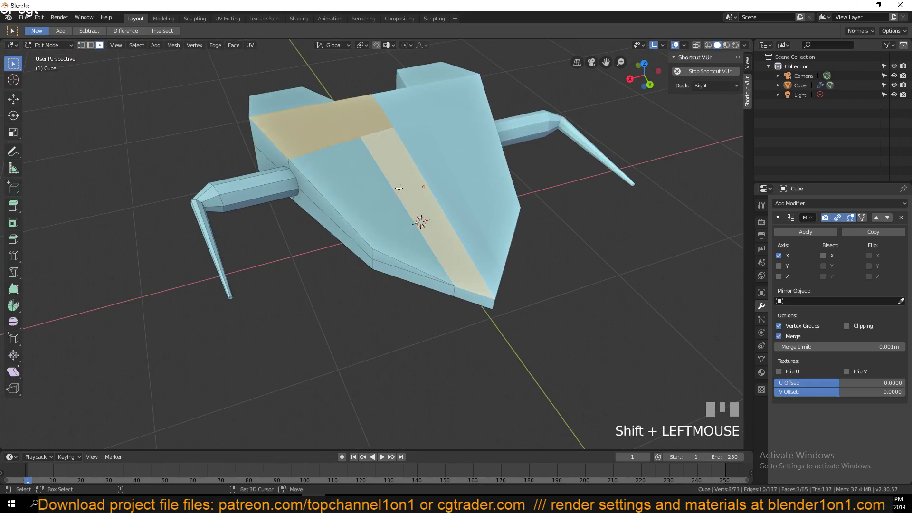
pyautogui.keyDown('shift'); pyautogui.click(361, 187); pyautogui.keyUp('shift')
pyautogui.press('i')
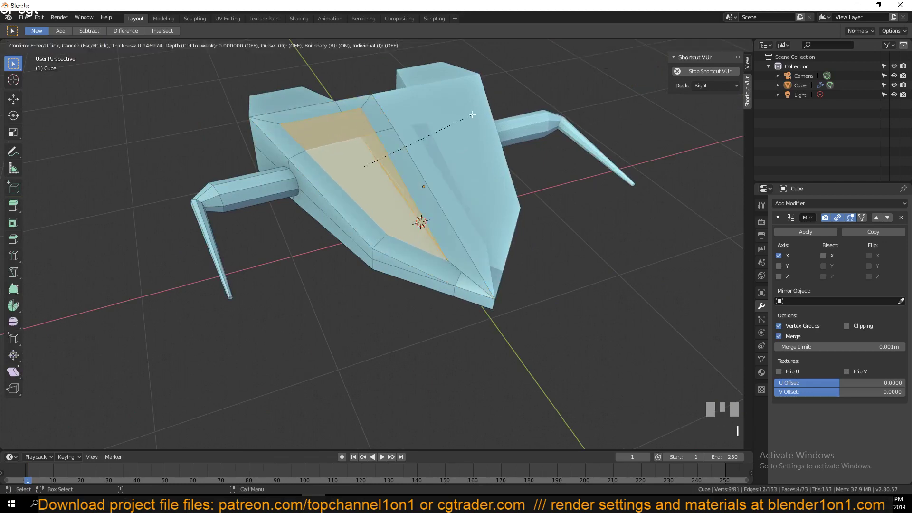
pyautogui.click(475, 100)
pyautogui.press('`')
pyautogui.moveTo(475, 99); pyautogui.dragTo(470, 101, button='middle')
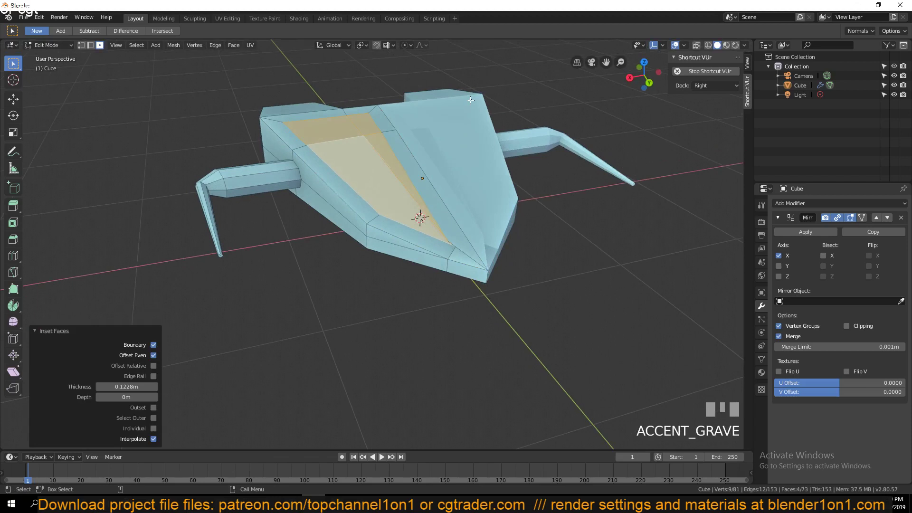
# - Merge the two close vertices at the front tip of the inset panel using At Last, working in wireframe display
pyautogui.press('1')
pyautogui.click(393, 261)
pyautogui.press('z')
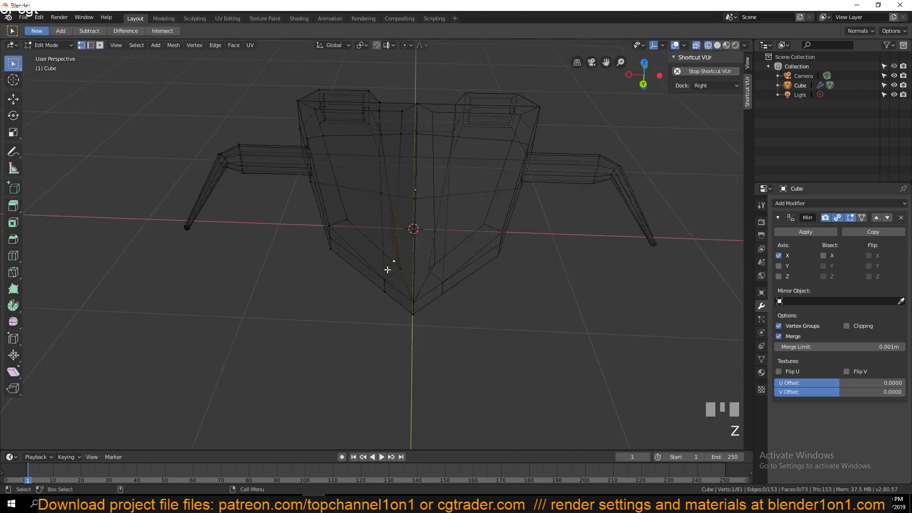
pyautogui.keyDown('shift'); pyautogui.click(400, 270); pyautogui.keyUp('shift')
pyautogui.hotkey('alt', 'm')
pyautogui.click(411, 268)
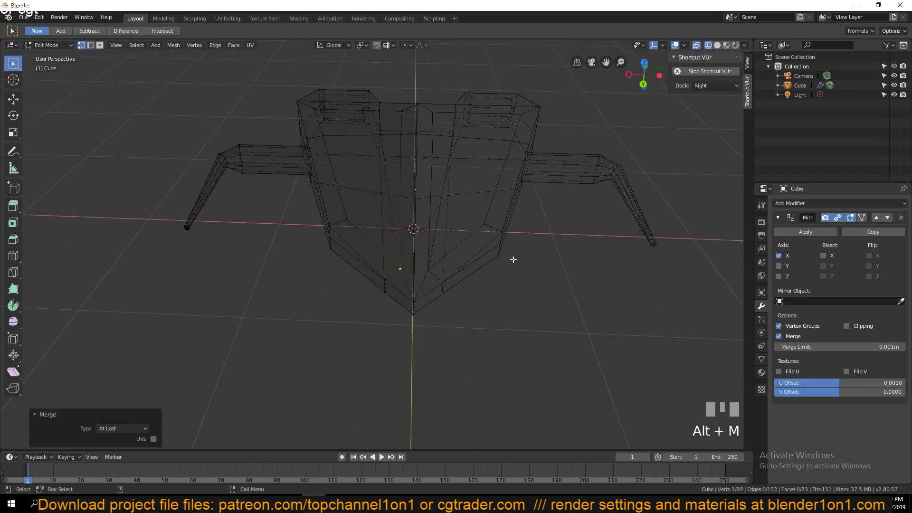
pyautogui.hotkey('alt', 'z')
# - Extrude the two front faces of the inset panel 0.158 m outward along their normal
pyautogui.moveTo(435, 252); pyautogui.dragTo(417, 210, button='middle')
pyautogui.click(417, 210)
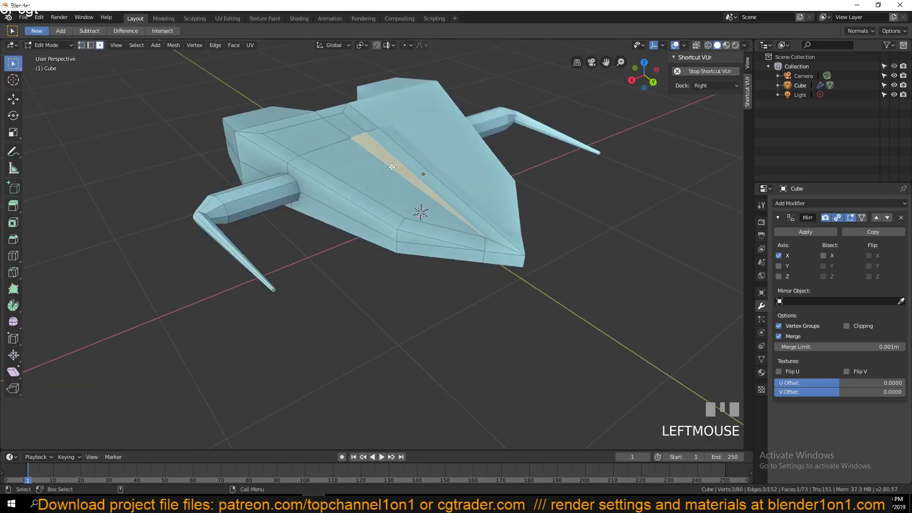
pyautogui.scroll(3, 374, 188)
pyautogui.keyDown('shift'); pyautogui.click(375, 183); pyautogui.keyUp('shift')
pyautogui.moveTo(374, 183); pyautogui.dragTo(413, 209, button='middle')
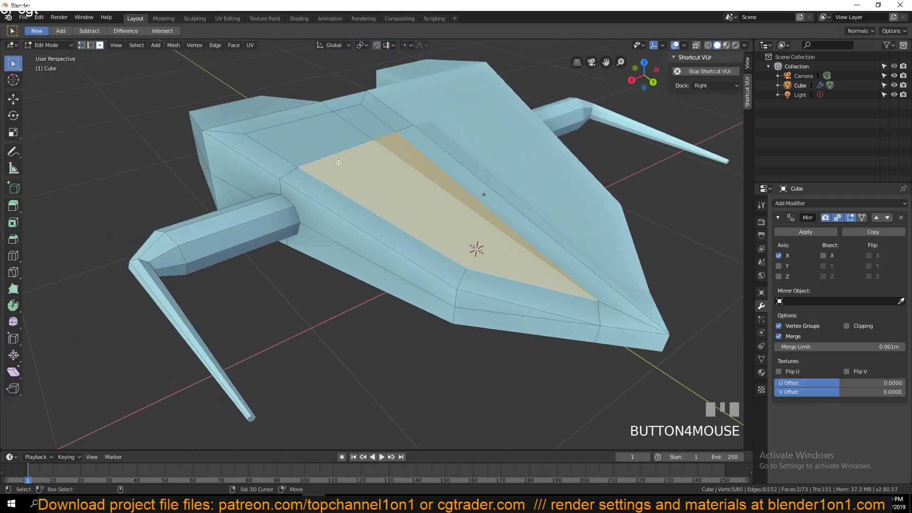
pyautogui.press('e')
pyautogui.click(594, 254)
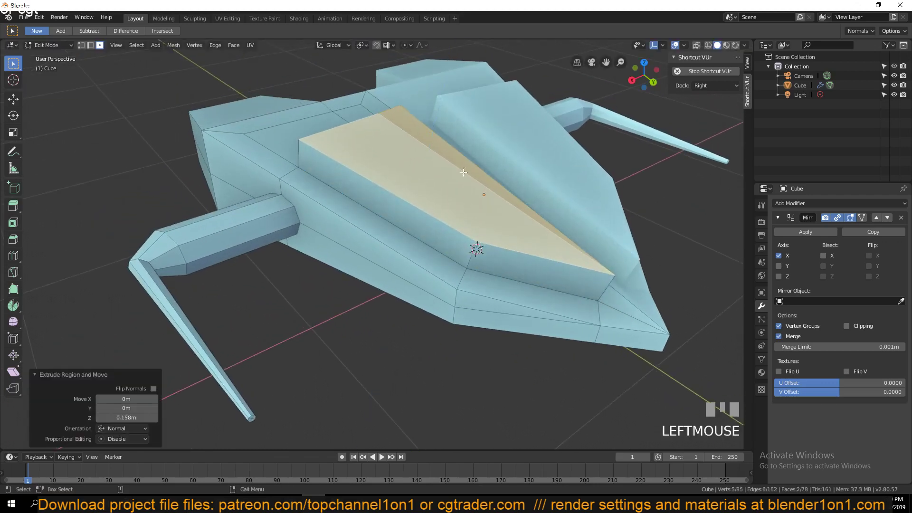
# - Scale down the extruded top faces into a sloped raised panel and leave mesh editing
pyautogui.press('1')
pyautogui.press('s')
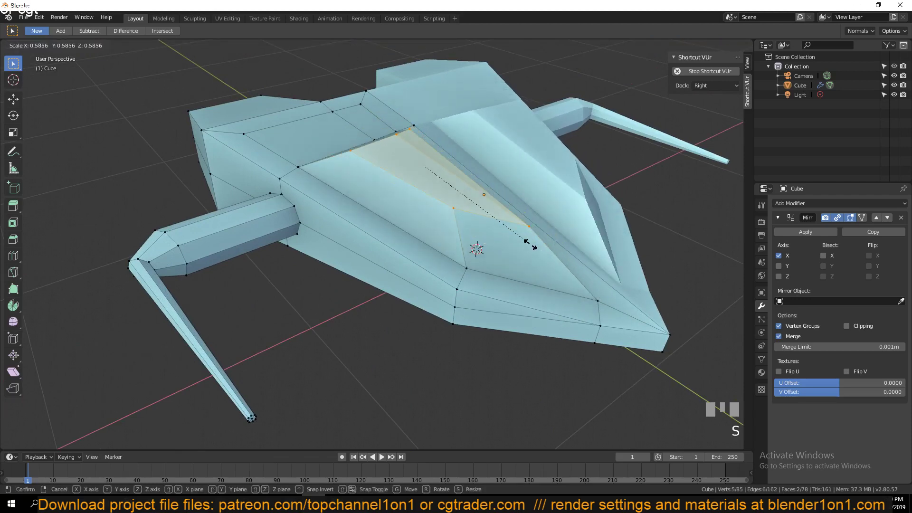
pyautogui.click(512, 235)
pyautogui.press('Tab')
pyautogui.scroll(-5, 407, 203)
pyautogui.moveTo(407, 204); pyautogui.dragTo(373, 293, button='middle')
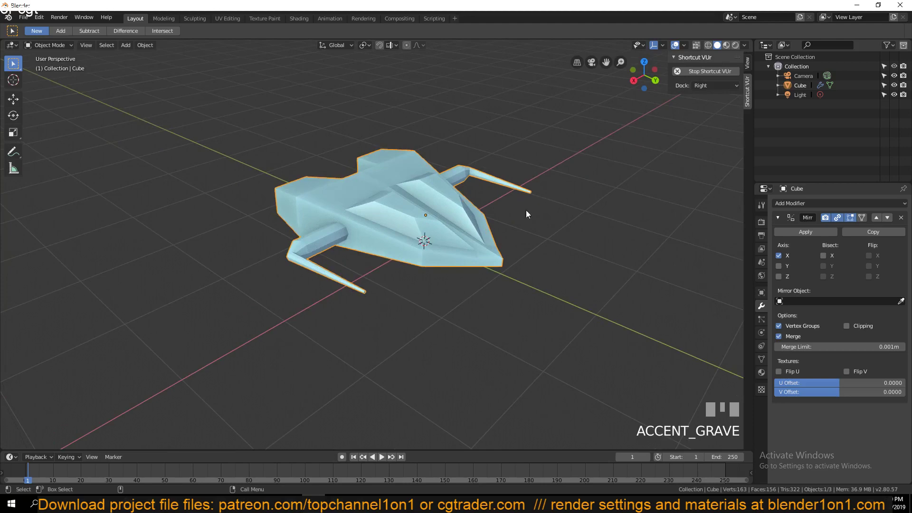
pyautogui.moveTo(526, 211); pyautogui.dragTo(424, 246, button='middle')
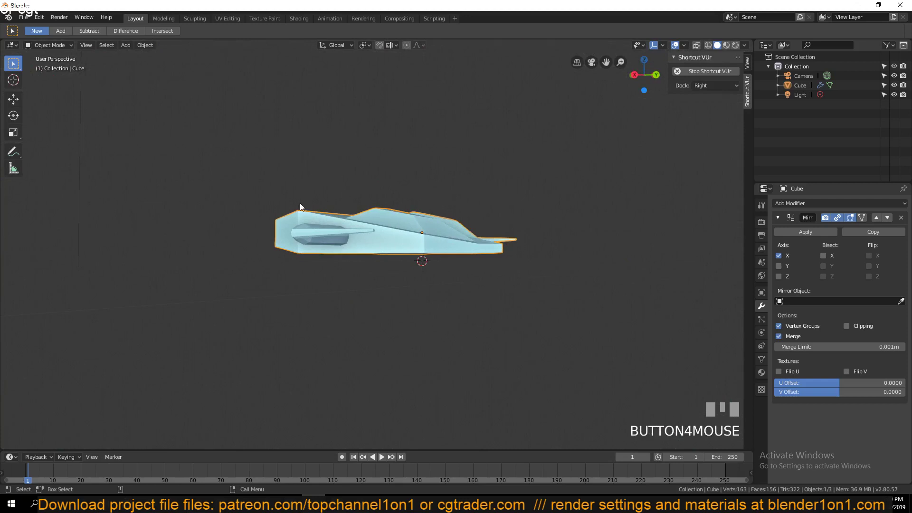
# - Select the entire ship mesh and apply the object's transform in Object Mode
pyautogui.moveTo(300, 208); pyautogui.dragTo(385, 226, button='middle')
pyautogui.press('`')
pyautogui.press('a')
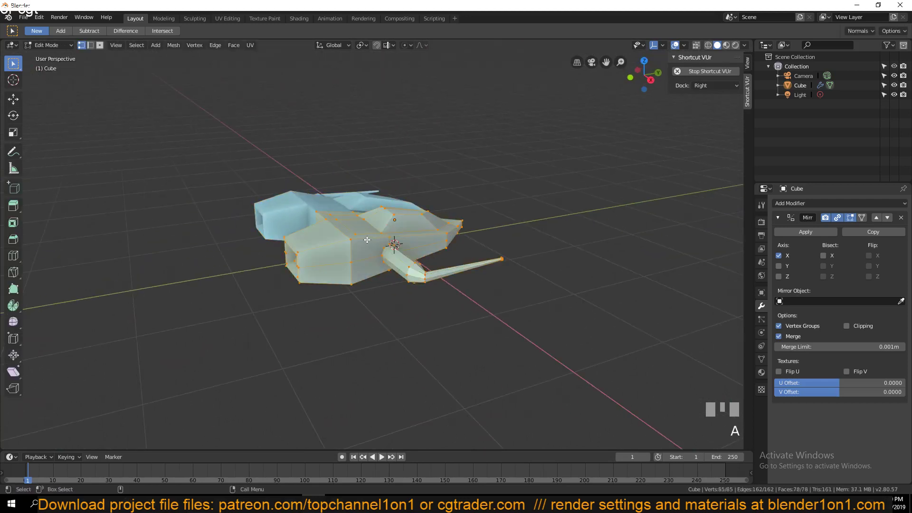
pyautogui.press('u')
pyautogui.click(345, 269)
pyautogui.press('Tab')
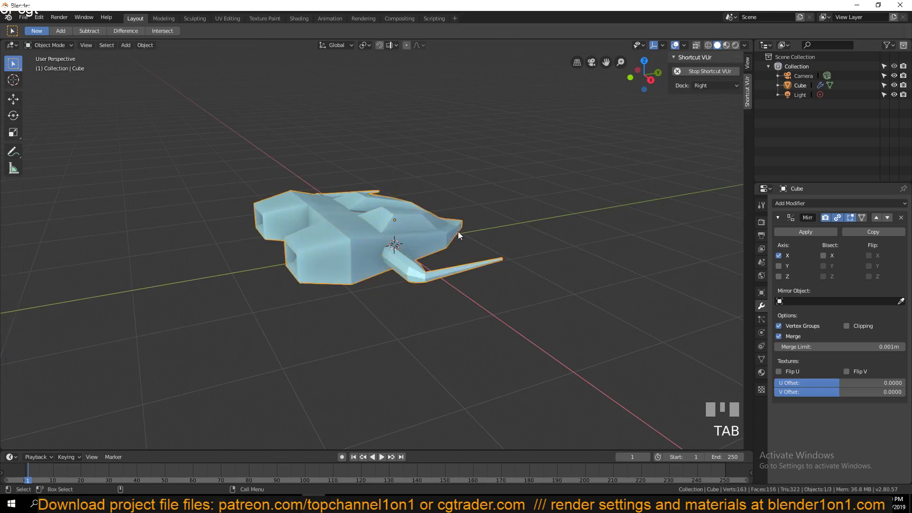
pyautogui.hotkey('ctrl', 'a')
pyautogui.click(454, 246)
# - Unwrap the whole mesh with Smart UV Project using an angle limit of 66 and an island margin of 0
pyautogui.press('Tab')
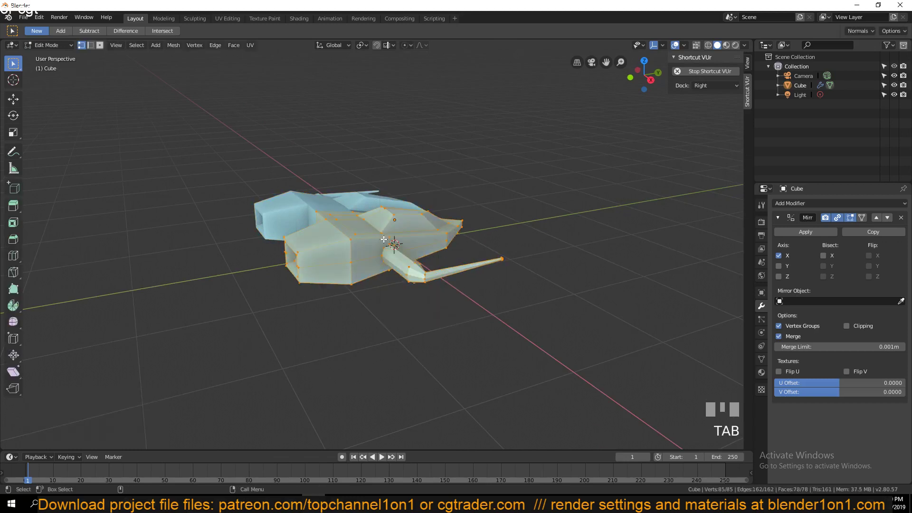
pyautogui.press('u')
pyautogui.click(383, 250)
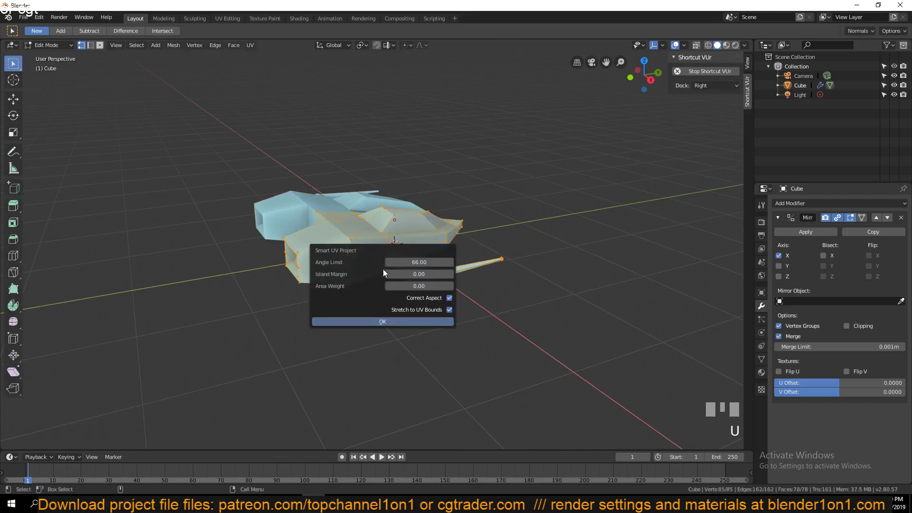
pyautogui.click(386, 322)
pyautogui.press('Tab')
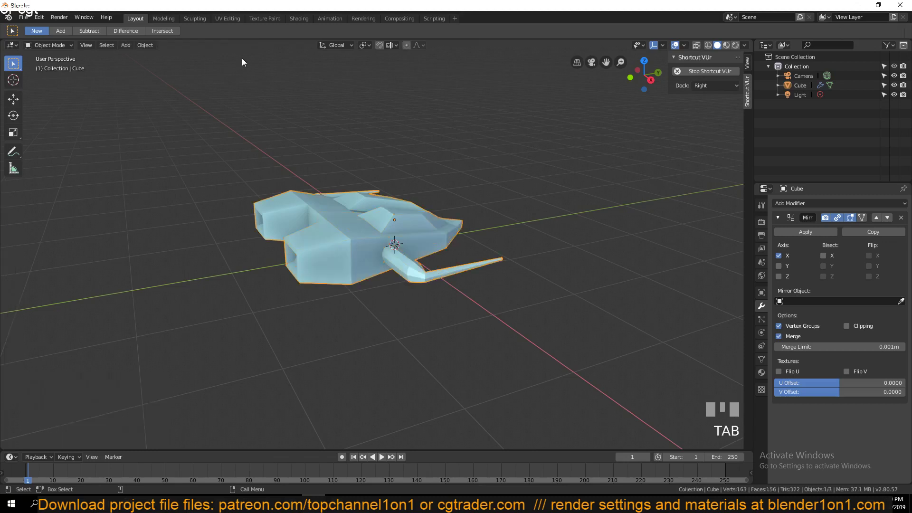
# - Examine the ship's unwrapped UV layout and its material nodes, and return to the Layout workspace
pyautogui.click(222, 18)
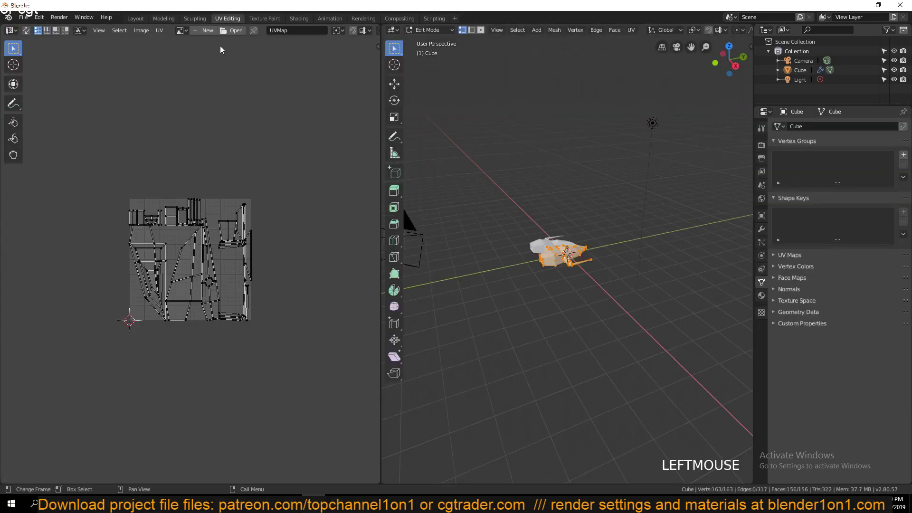
pyautogui.press('Tab')
pyautogui.click(292, 16)
pyautogui.scroll(2, 432, 170)
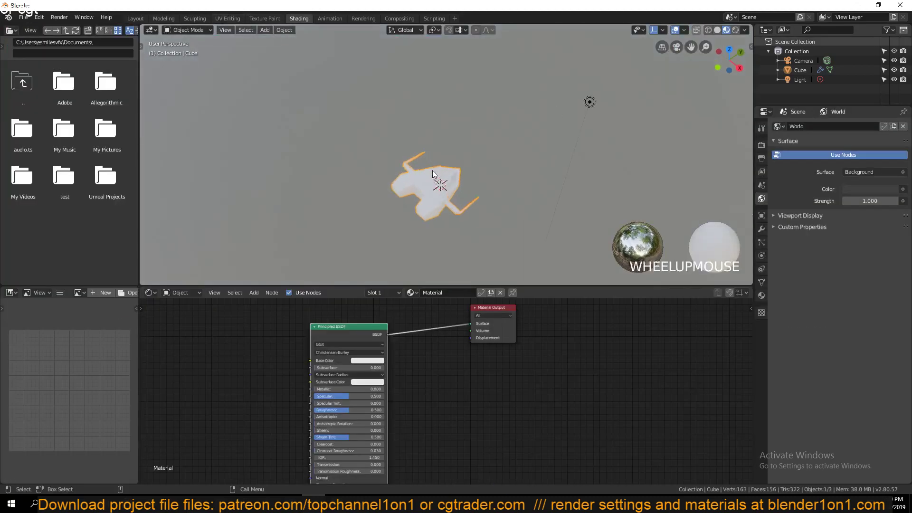
pyautogui.scroll(3, 432, 173)
pyautogui.click(357, 18)
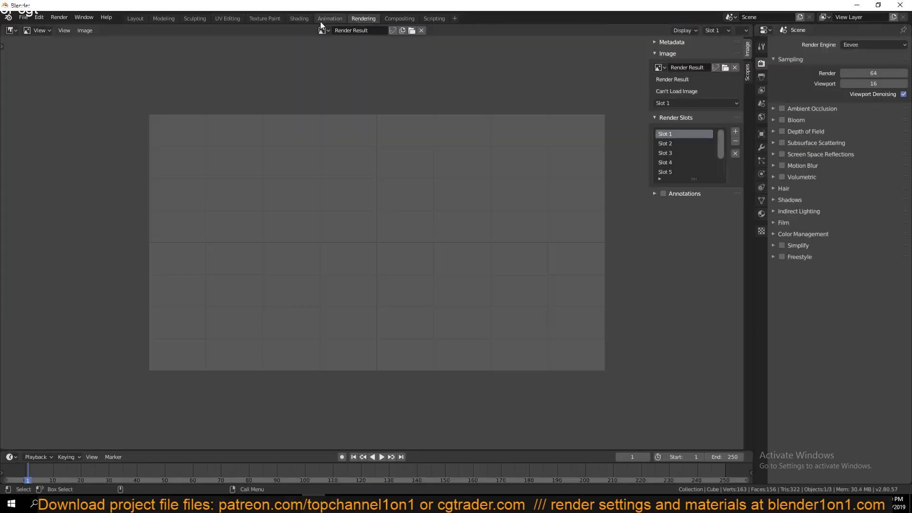
pyautogui.click(329, 18)
pyautogui.click(135, 19)
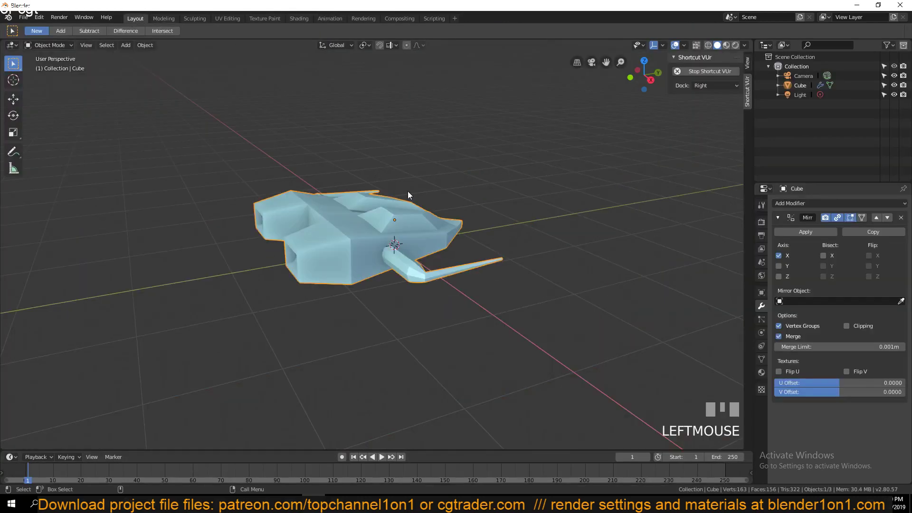
# - Set the ship material's base color to bright blue and display the viewport in rendered shading
pyautogui.press('`')
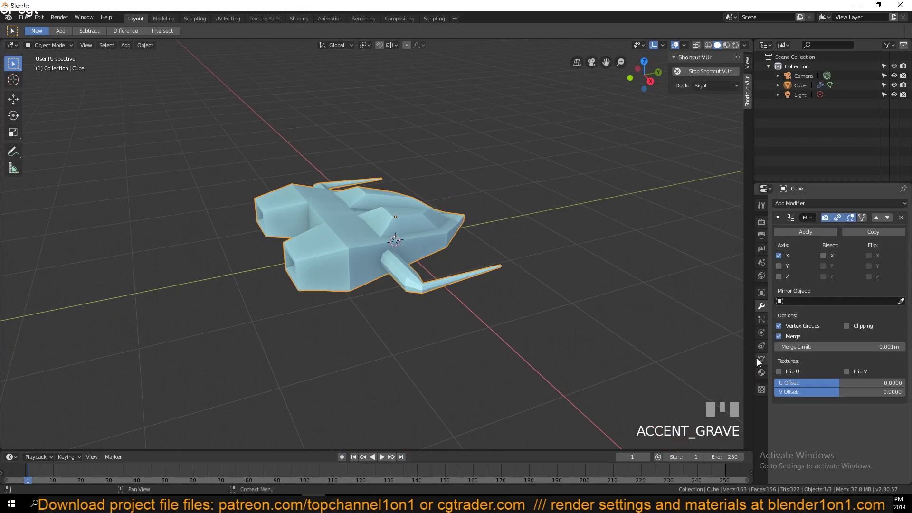
pyautogui.click(761, 372)
pyautogui.click(876, 343)
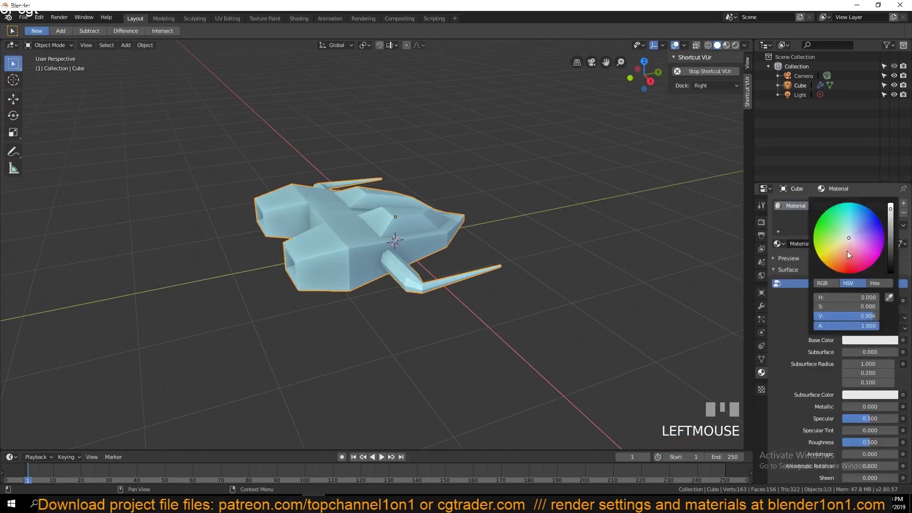
pyautogui.moveTo(856, 229); pyautogui.dragTo(861, 214)
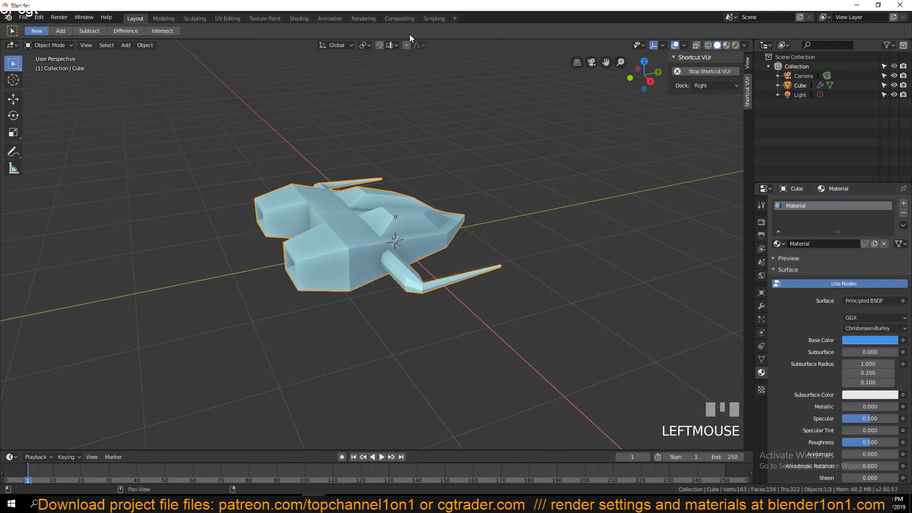
pyautogui.click(735, 44)
pyautogui.moveTo(498, 159); pyautogui.dragTo(545, 172, button='middle')
pyautogui.scroll(4, 510, 183)
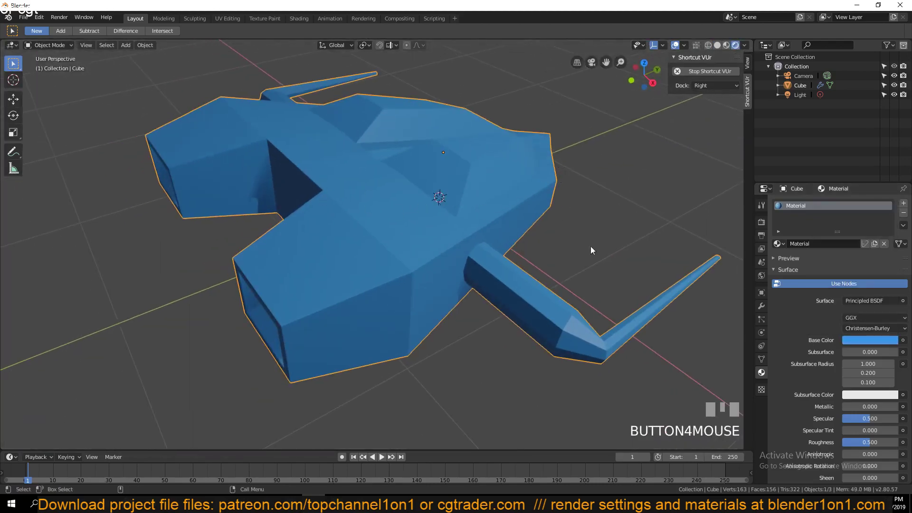
# - Add a second material, Material.001, to the ship and set its base color to a very dark blue
pyautogui.click(903, 205)
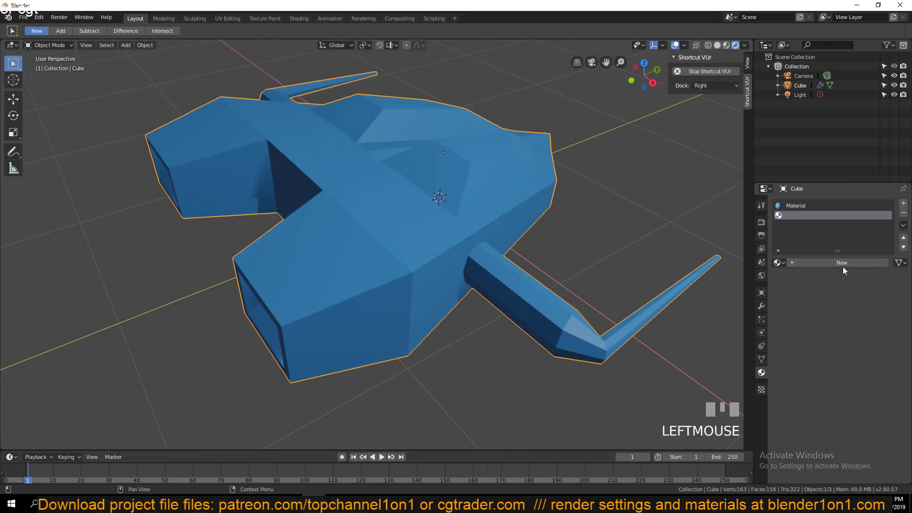
pyautogui.click(843, 266)
pyautogui.click(864, 360)
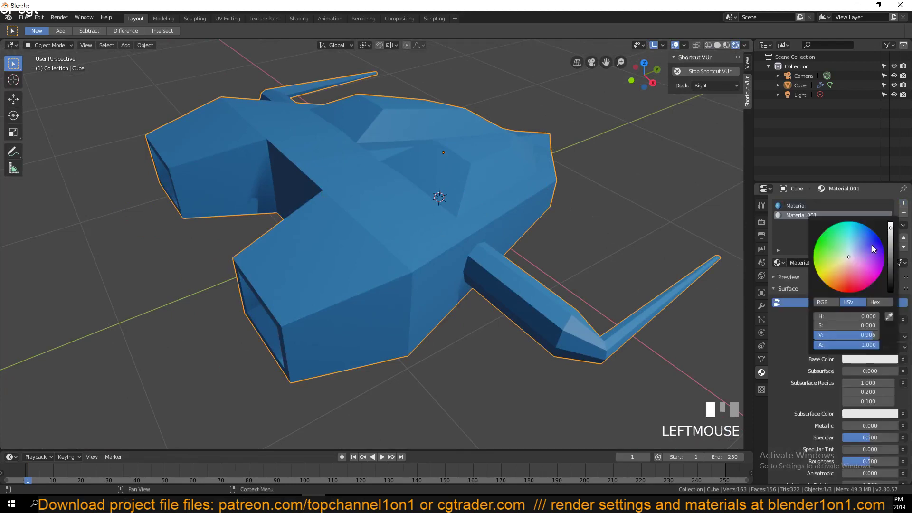
pyautogui.moveTo(859, 247)
pyautogui.mouseDown()
pyautogui.moveTo(890, 276)
pyautogui.moveTo(856, 243)
pyautogui.mouseUp()
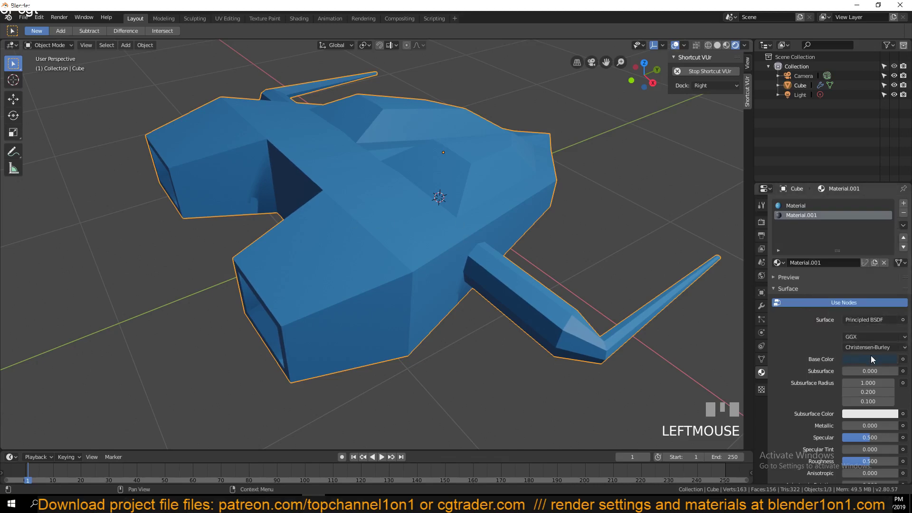
pyautogui.click(871, 359)
pyautogui.moveTo(890, 272); pyautogui.dragTo(890, 280)
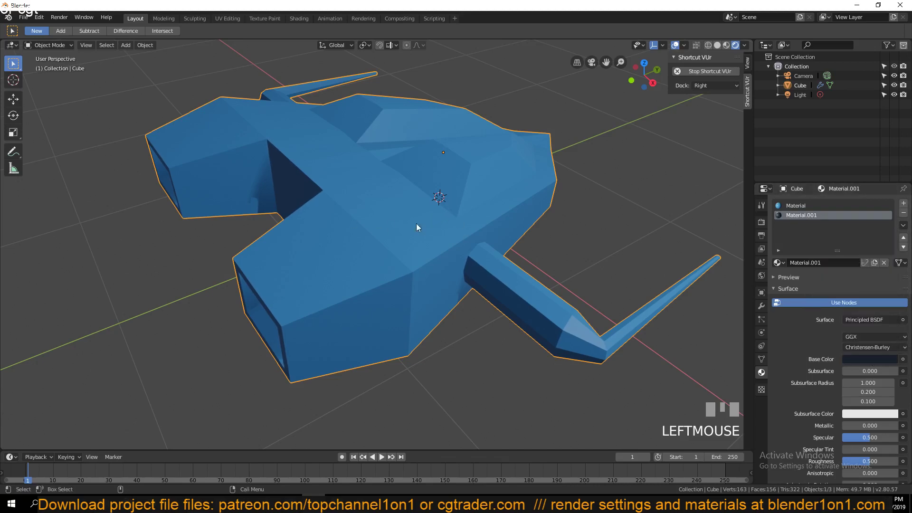
# - Assign the dark Material.001 to the faces inside the rear engine opening
pyautogui.press('Tab')
pyautogui.press('`')
pyautogui.press('2')
pyautogui.press('`')
pyautogui.click(374, 192)
pyautogui.keyDown('shift'); pyautogui.click(372, 195); pyautogui.keyUp('shift')
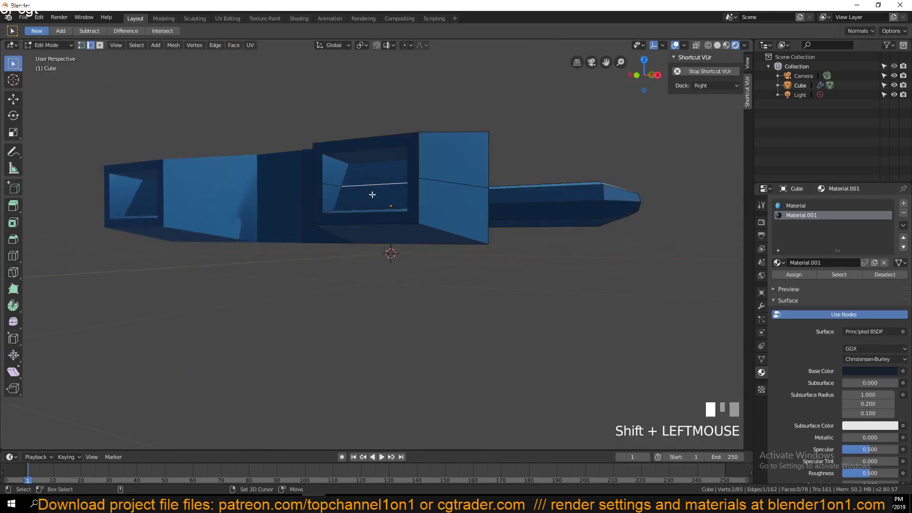
pyautogui.press('3')
pyautogui.keyDown('shift'); pyautogui.click(369, 183); pyautogui.keyUp('shift')
pyautogui.keyDown('shift'); pyautogui.click(366, 200); pyautogui.keyUp('shift')
pyautogui.keyDown('shift'); pyautogui.click(338, 171); pyautogui.keyUp('shift')
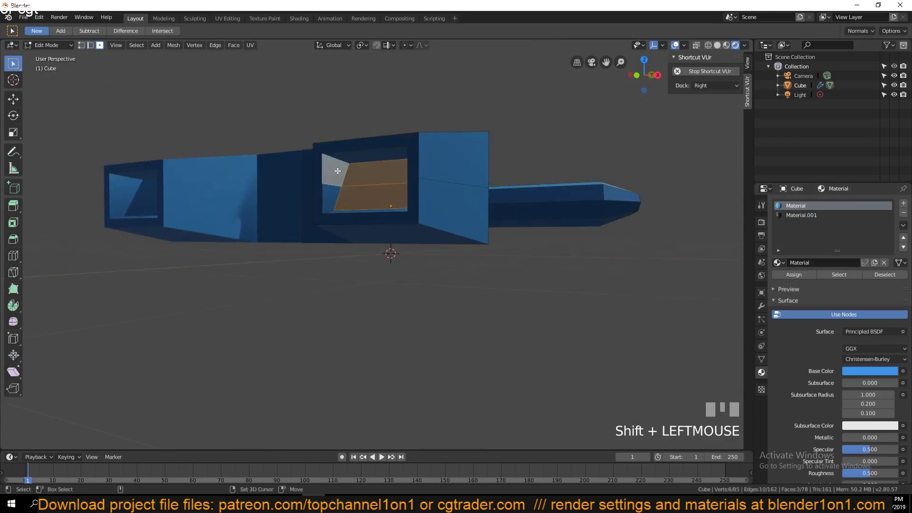
pyautogui.keyDown('alt'); pyautogui.keyDown('shift'); pyautogui.click(332, 184); pyautogui.keyUp('shift'); pyautogui.keyUp('alt')
pyautogui.keyDown('alt'); pyautogui.keyDown('shift'); pyautogui.click(332, 185); pyautogui.keyUp('shift'); pyautogui.keyUp('alt')
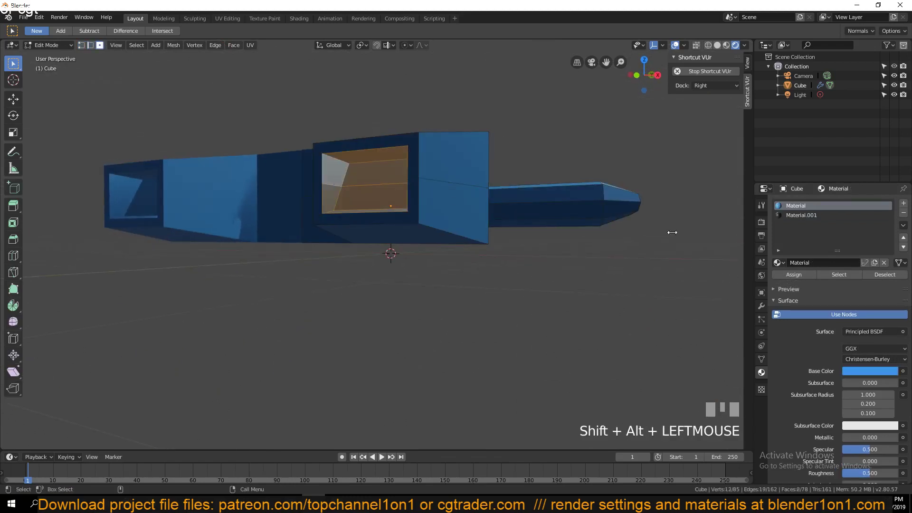
pyautogui.click(801, 215)
pyautogui.click(794, 275)
pyautogui.press('Tab')
# - Add a third, empty material slot to the ship and enter mesh editing
pyautogui.press('`')
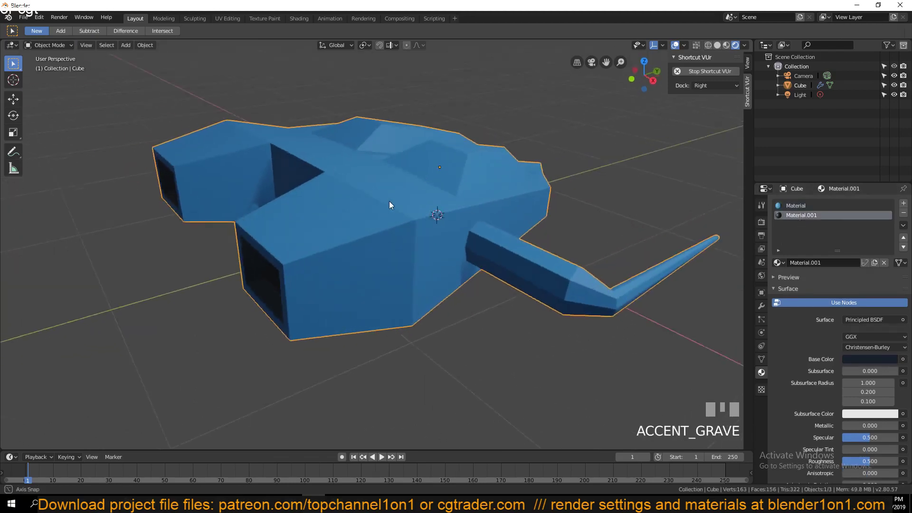
pyautogui.moveTo(389, 205); pyautogui.dragTo(652, 268, button='middle')
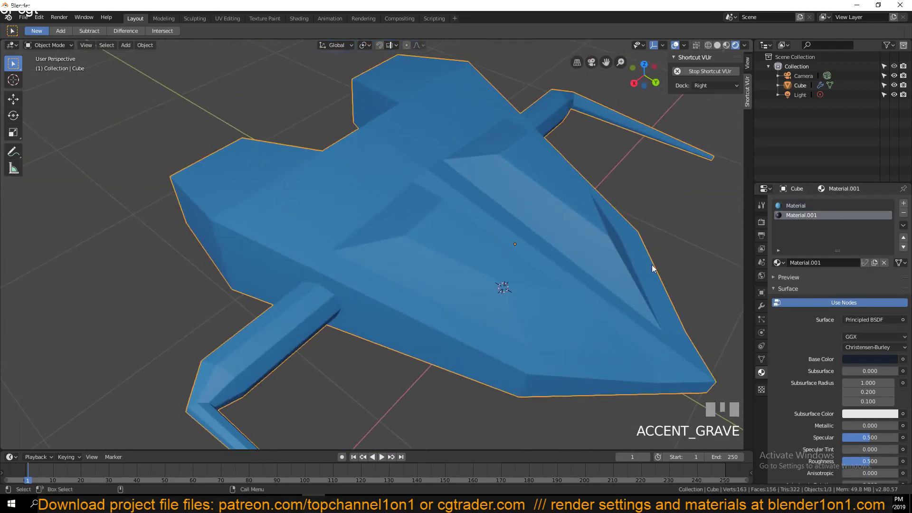
pyautogui.click(903, 203)
pyautogui.press('Tab')
pyautogui.press('`')
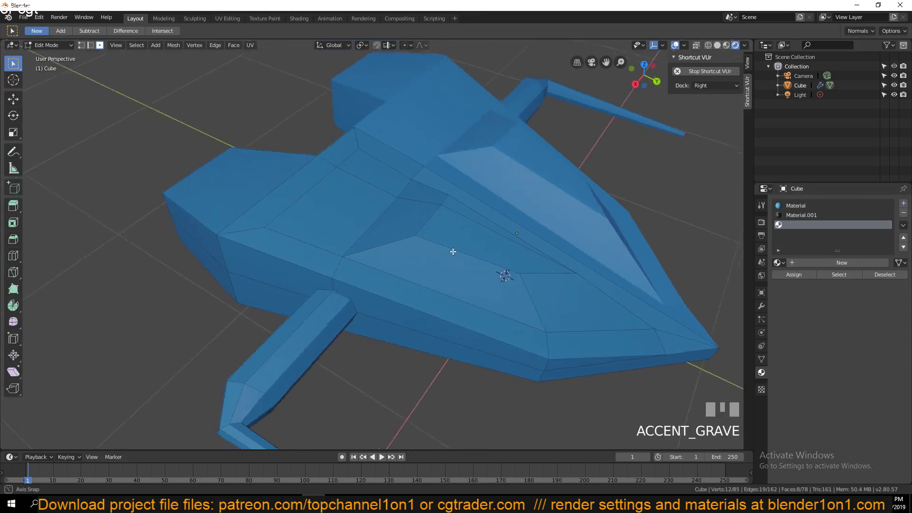
# - Assign the empty third material slot to the inner, front and outer faces of the panel on top of the ship's nose
pyautogui.click(453, 252)
pyautogui.press('`')
pyautogui.keyDown('shift'); pyautogui.click(391, 251); pyautogui.keyUp('shift')
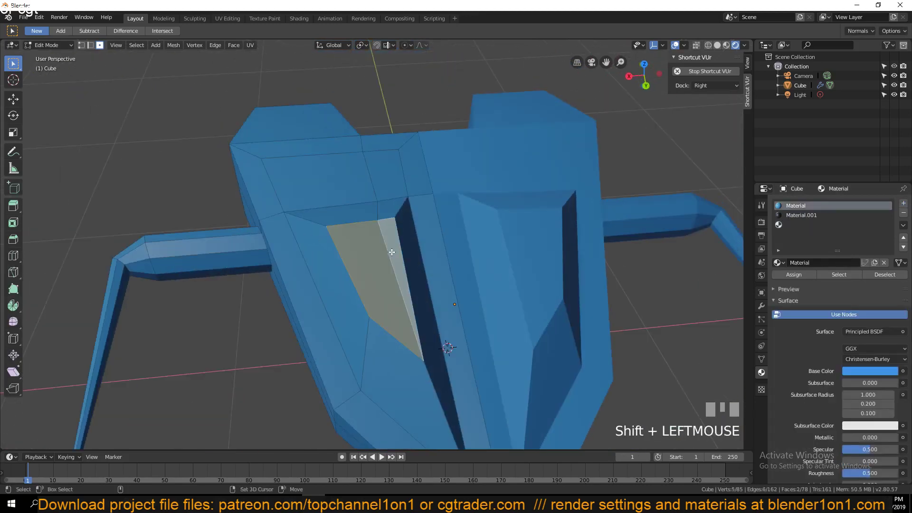
pyautogui.press('`')
pyautogui.keyDown('shift'); pyautogui.click(316, 243); pyautogui.keyUp('shift')
pyautogui.keyDown('shift'); pyautogui.click(354, 303); pyautogui.keyUp('shift')
pyautogui.click(394, 275)
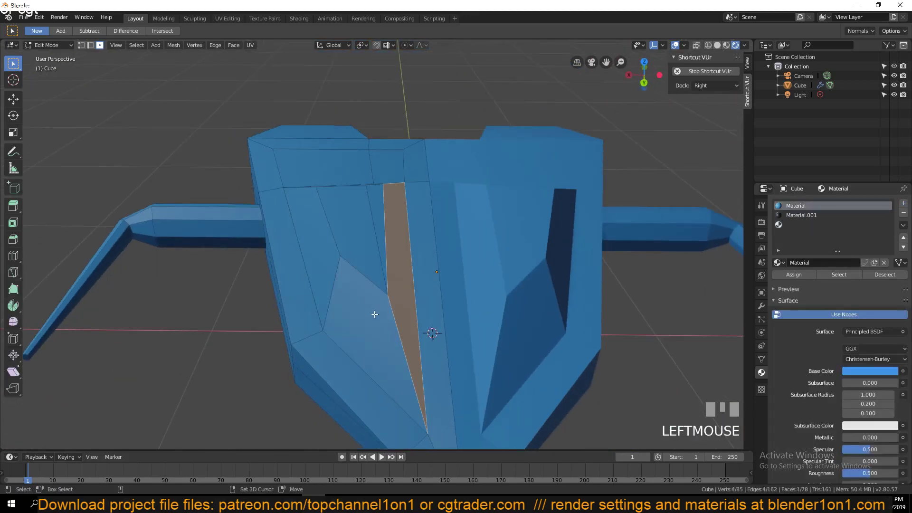
pyautogui.keyDown('shift'); pyautogui.click(375, 314); pyautogui.keyUp('shift')
pyautogui.keyDown('shift'); pyautogui.click(308, 223); pyautogui.keyUp('shift')
pyautogui.click(790, 228)
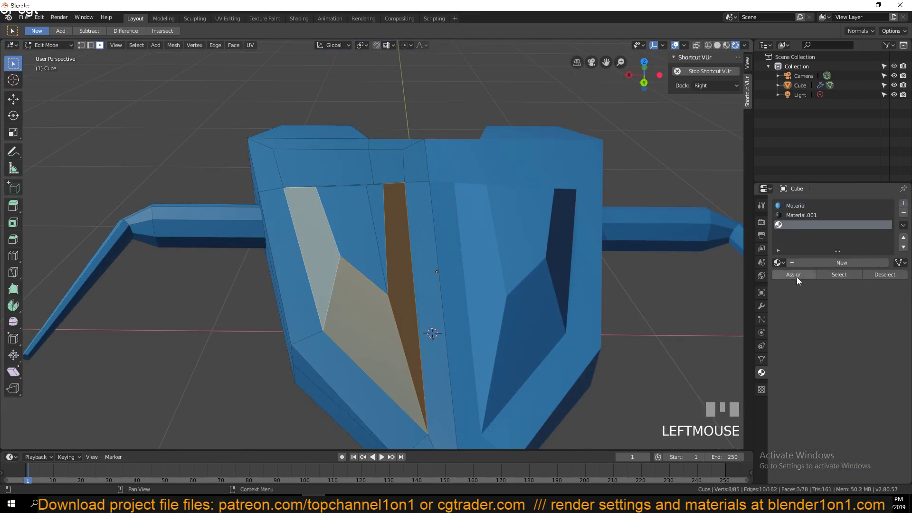
pyautogui.click(797, 276)
# - Create Material.002 in the third slot, set its base color to white, and return to Object Mode
pyautogui.click(827, 262)
pyautogui.click(865, 369)
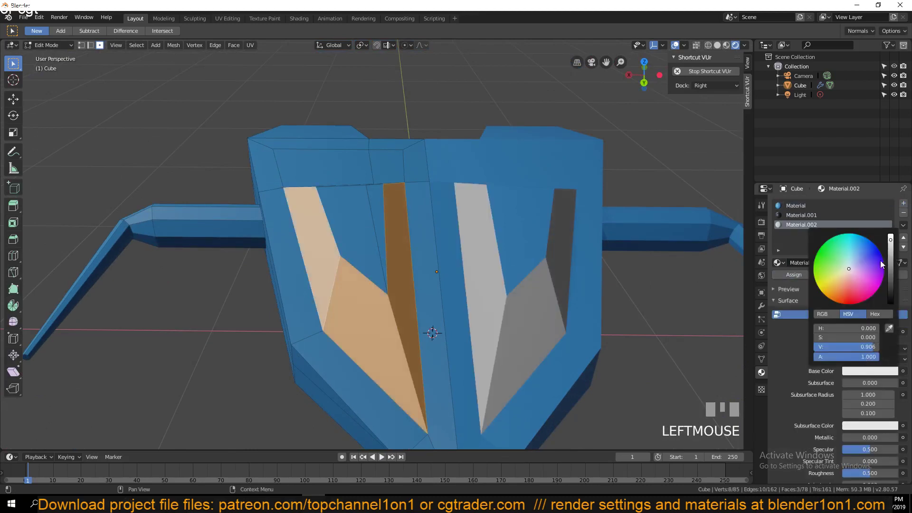
pyautogui.press('Tab')
# - Start an FBX export of the ship limited to the selected objects
pyautogui.press('`')
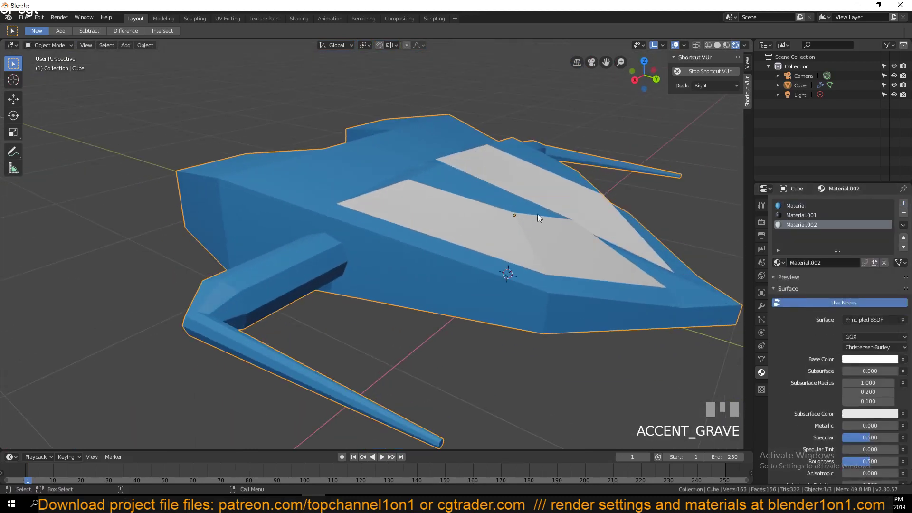
pyautogui.moveTo(537, 214); pyautogui.dragTo(427, 157, button='middle')
pyautogui.press('`')
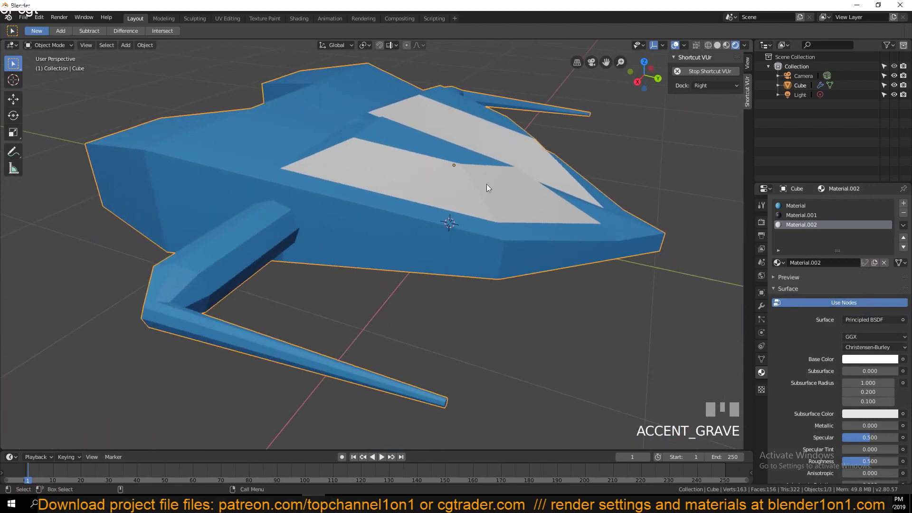
pyautogui.moveTo(480, 144); pyautogui.dragTo(533, 159, button='middle')
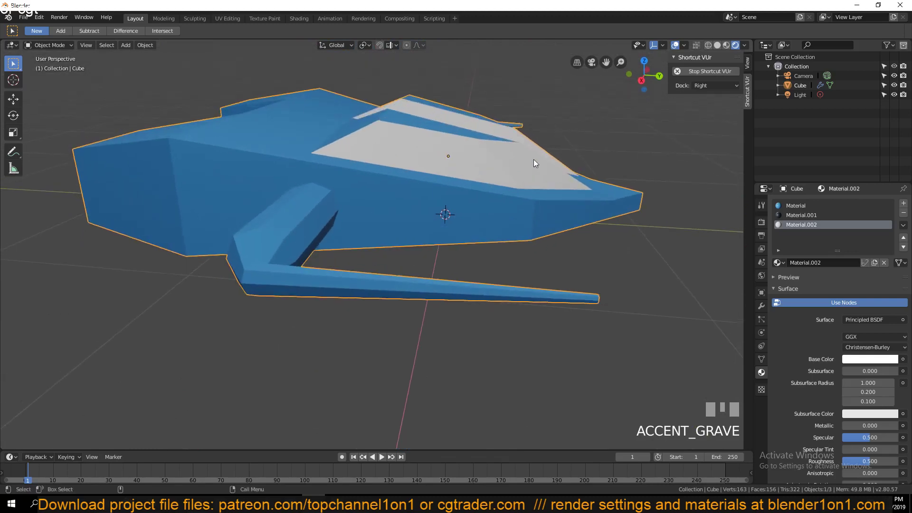
pyautogui.moveTo(485, 190); pyautogui.dragTo(530, 183, button='middle')
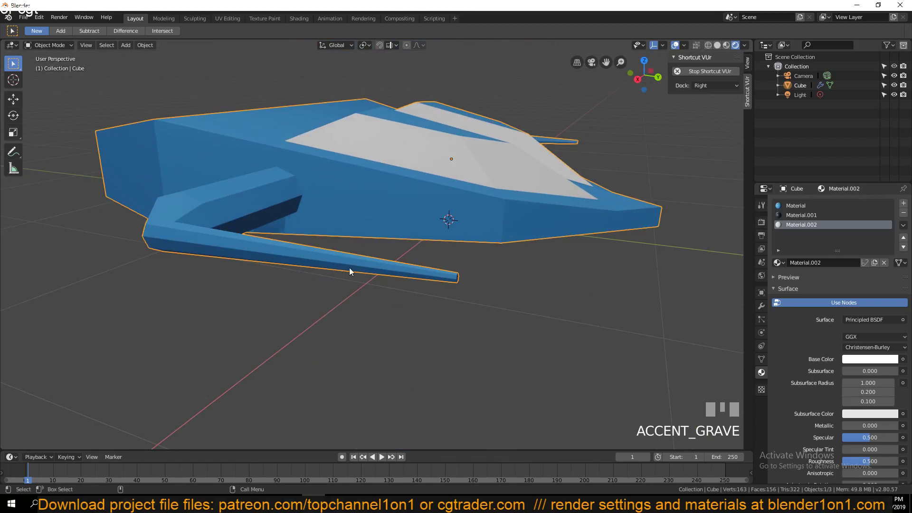
pyautogui.moveTo(349, 267); pyautogui.dragTo(158, 90, button='middle')
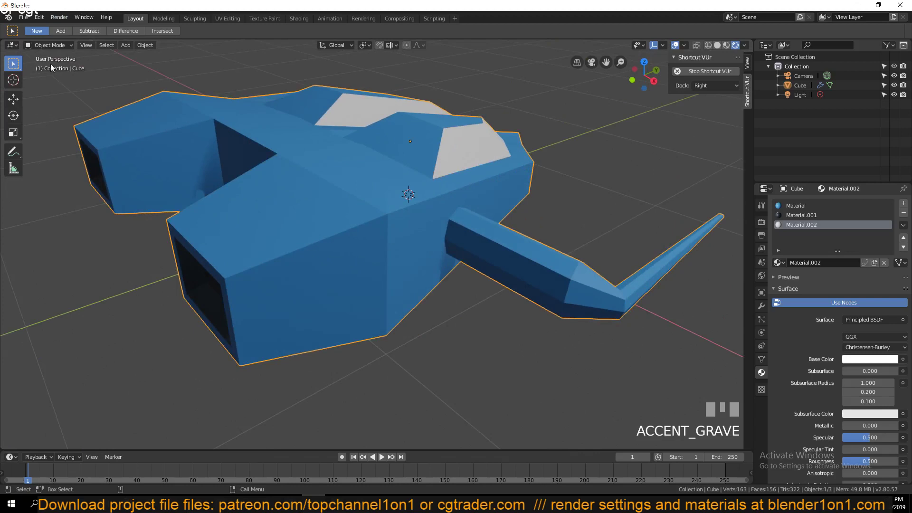
pyautogui.click(23, 17)
pyautogui.moveTo(42, 201)
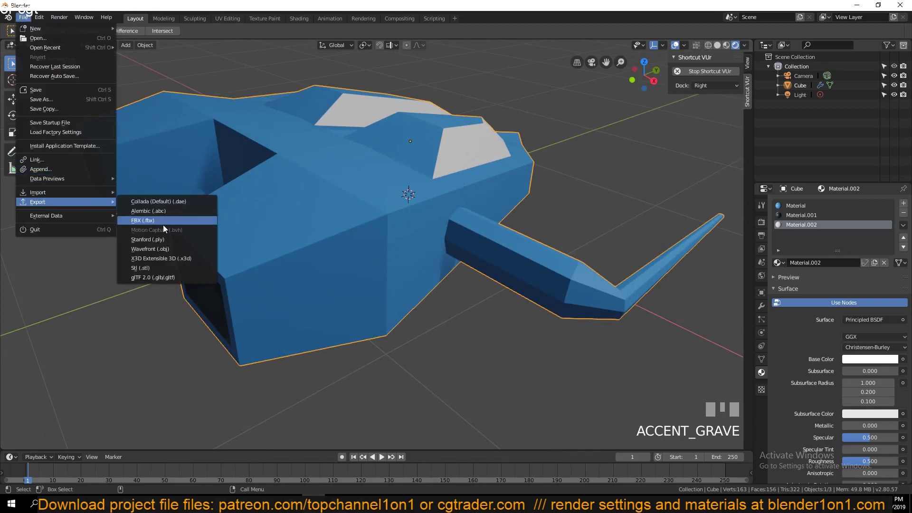
pyautogui.click(164, 221)
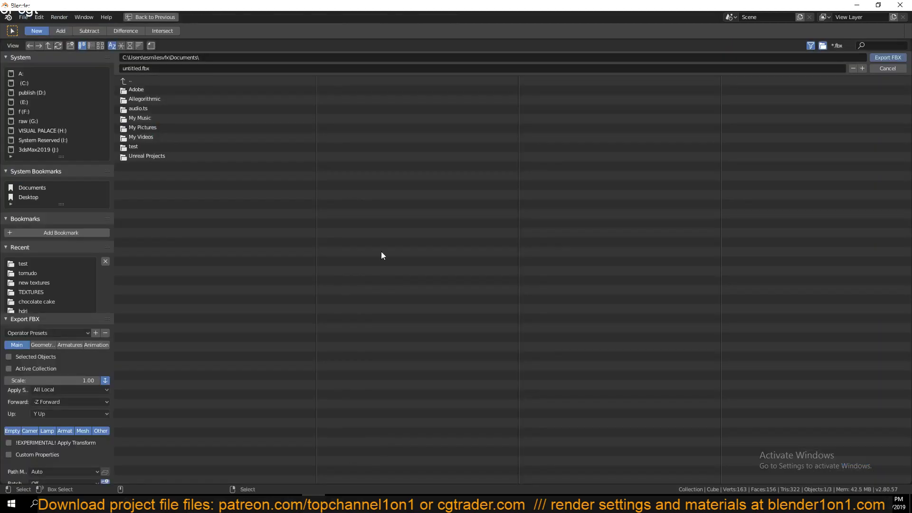
pyautogui.click(33, 358)
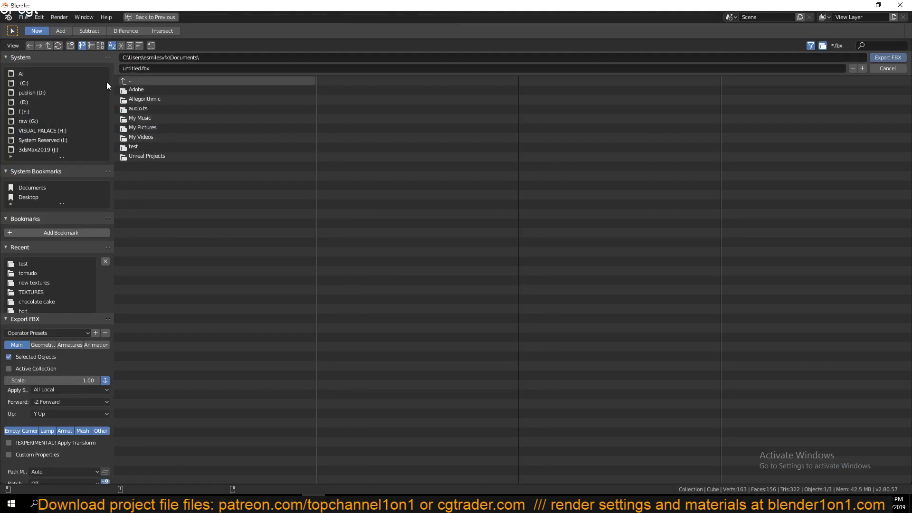
# - Create a folder named GAME PROJECT in Documents and open it as the export destination
pyautogui.click(70, 46)
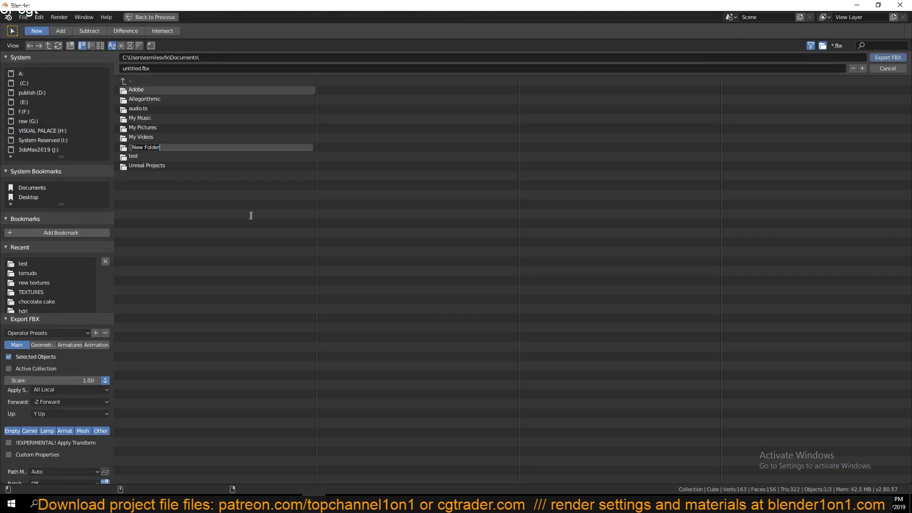
pyautogui.write('GAME PROJECT')
pyautogui.press('Return')
pyautogui.doubleClick(162, 119)
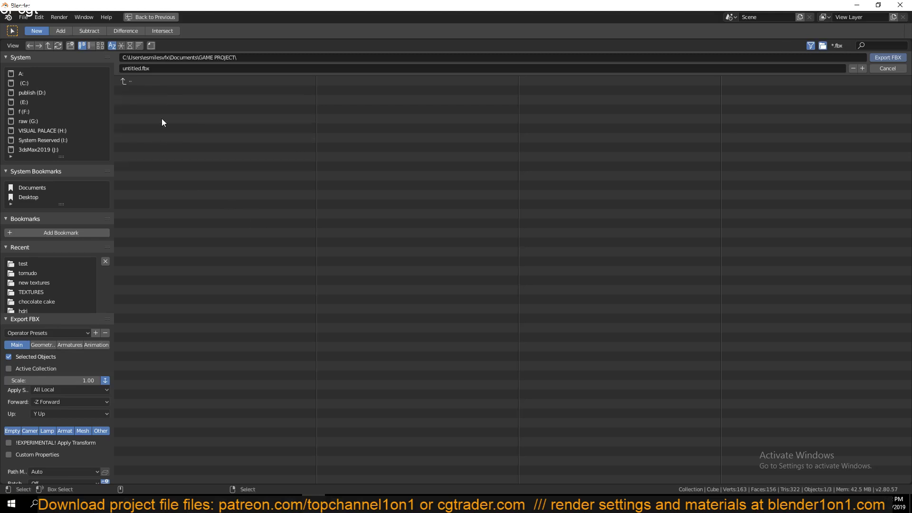
pyautogui.doubleClick(192, 81)
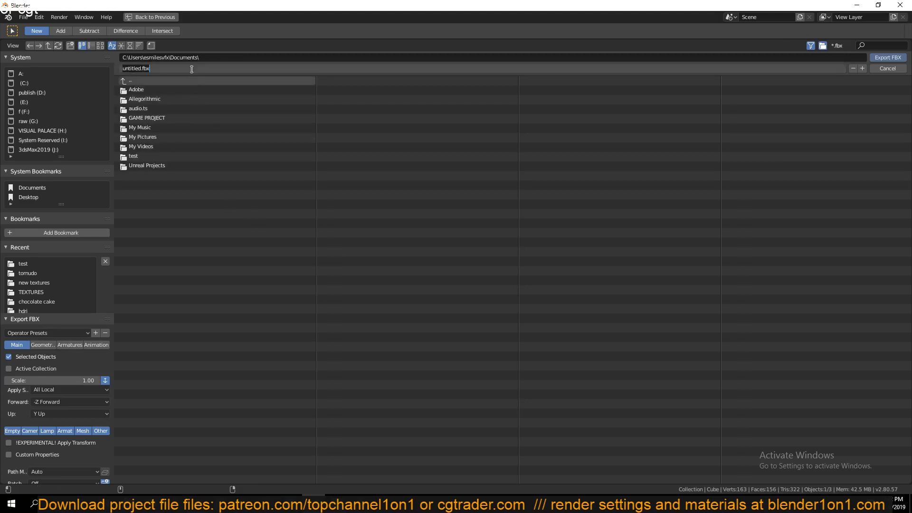
pyautogui.doubleClick(147, 118)
# - Name the export file flyingjet.fbx and export the ship into the GAME PROJECT folder
pyautogui.click(164, 68)
pyautogui.press('BackSpace')
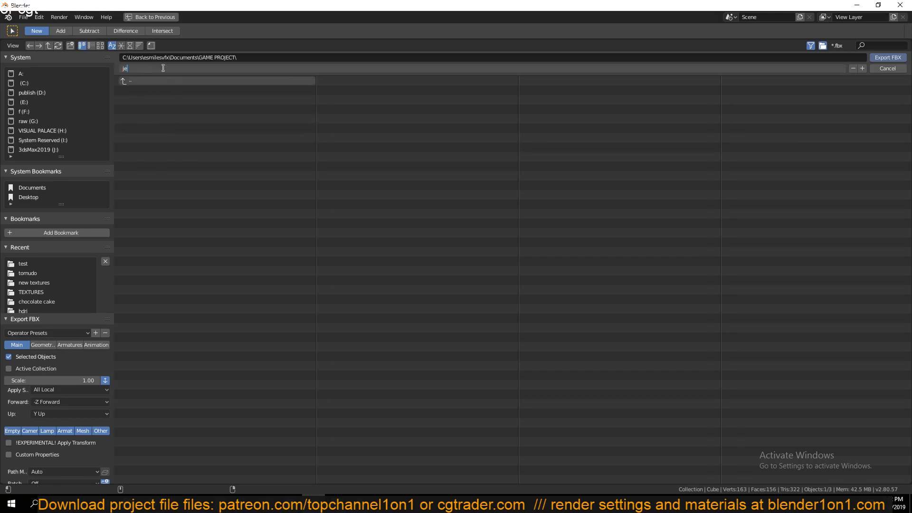
pyautogui.press('BackSpace')
pyautogui.press('BackSpace')
pyautogui.write('flyingjet')
pyautogui.press('Return')
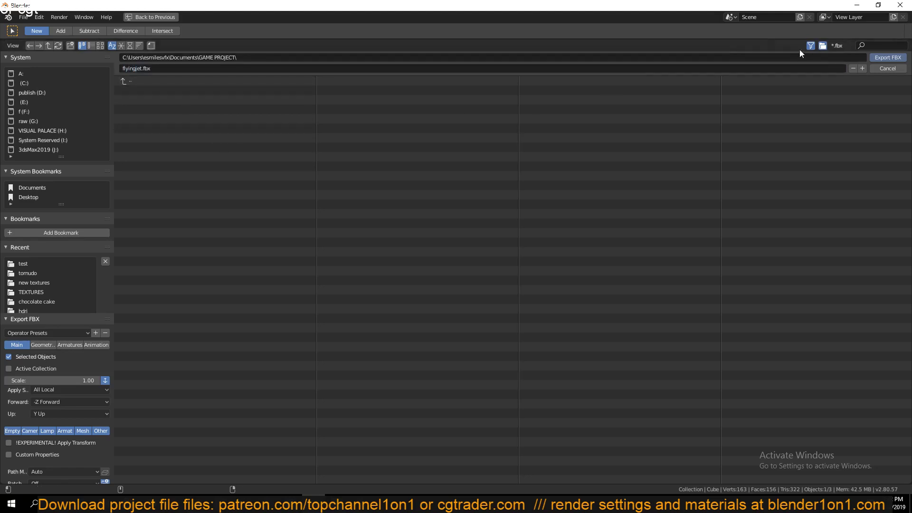
pyautogui.click(876, 60)
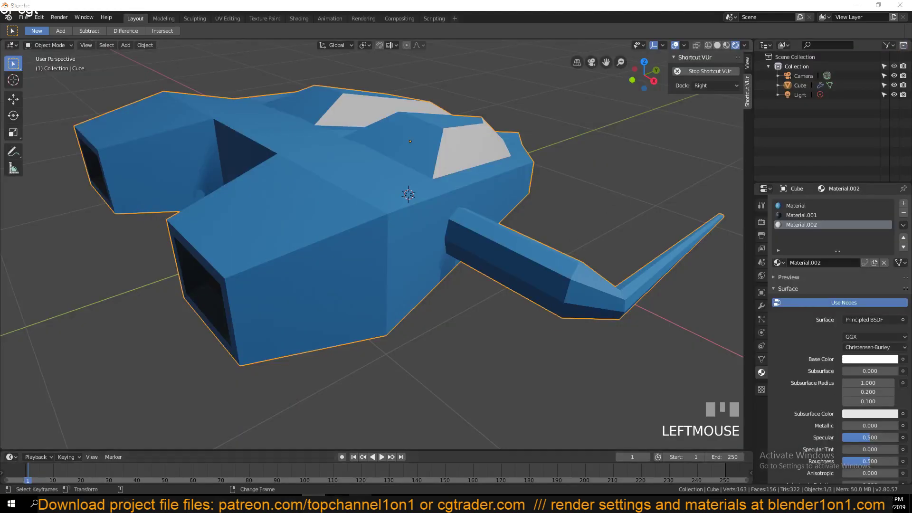
# - Switch to the Unreal Project Browser and set up a new Blank Blueprint project with no starter content
pyautogui.moveTo(360, 503)
pyautogui.click(346, 461)
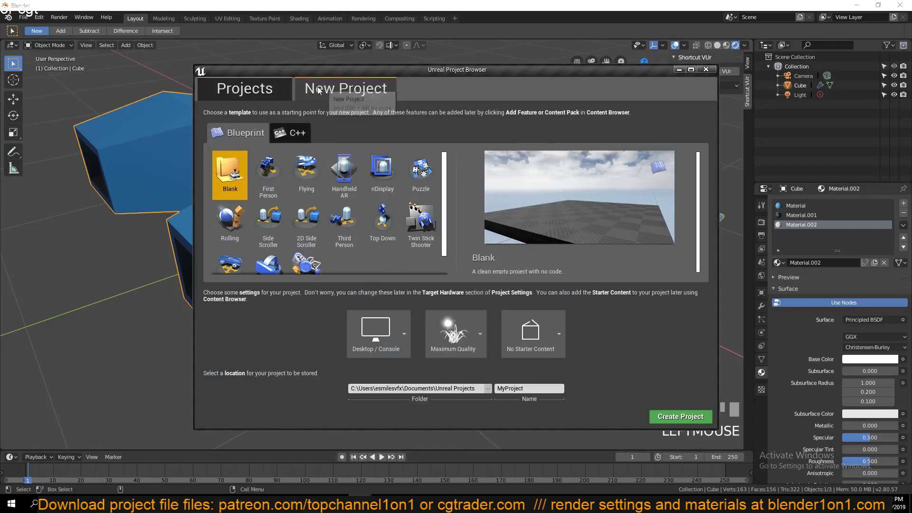
pyautogui.click(557, 334)
pyautogui.click(542, 335)
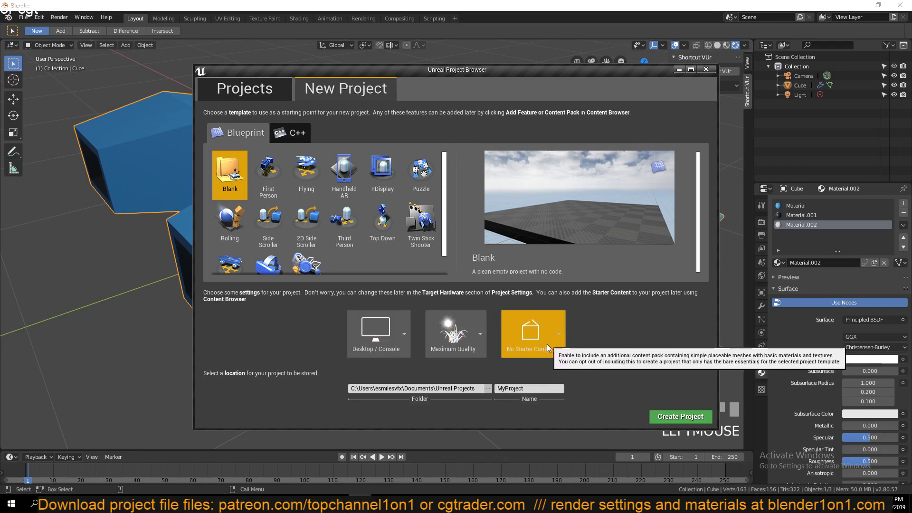
pyautogui.click(560, 334)
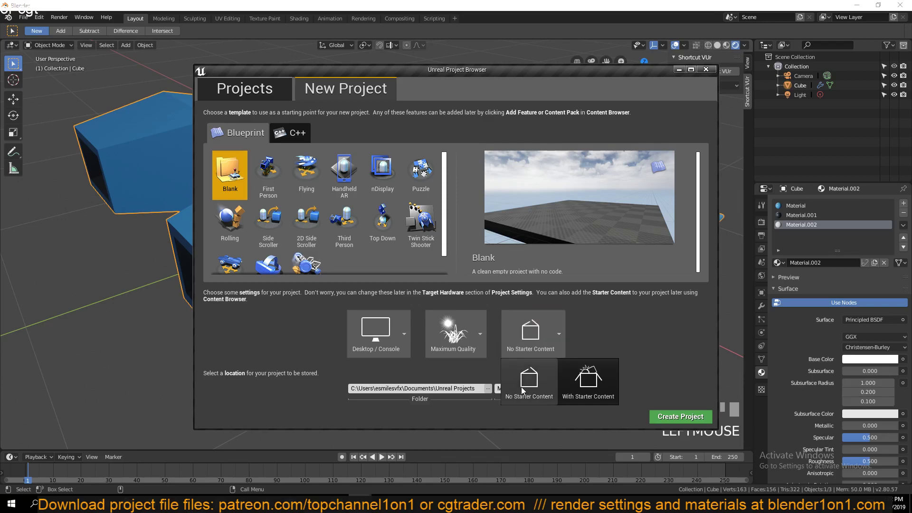
pyautogui.click(521, 387)
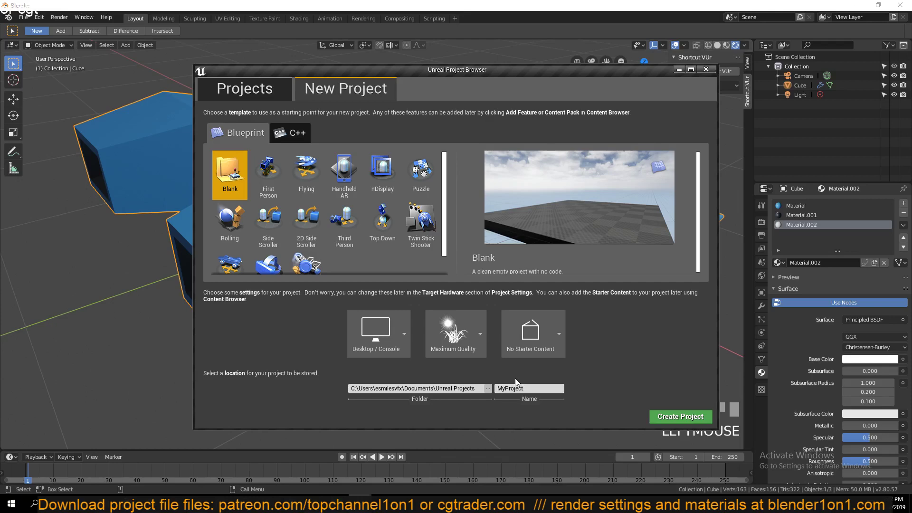
pyautogui.click(290, 133)
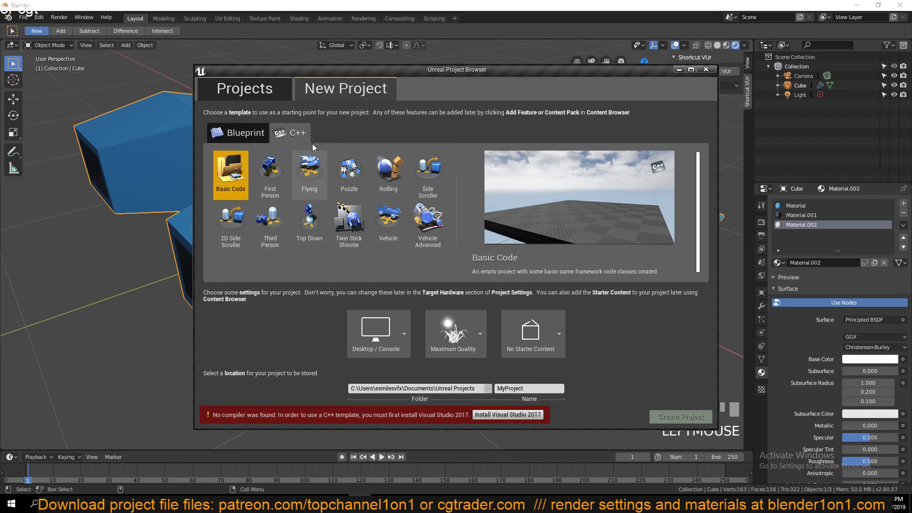
pyautogui.click(241, 133)
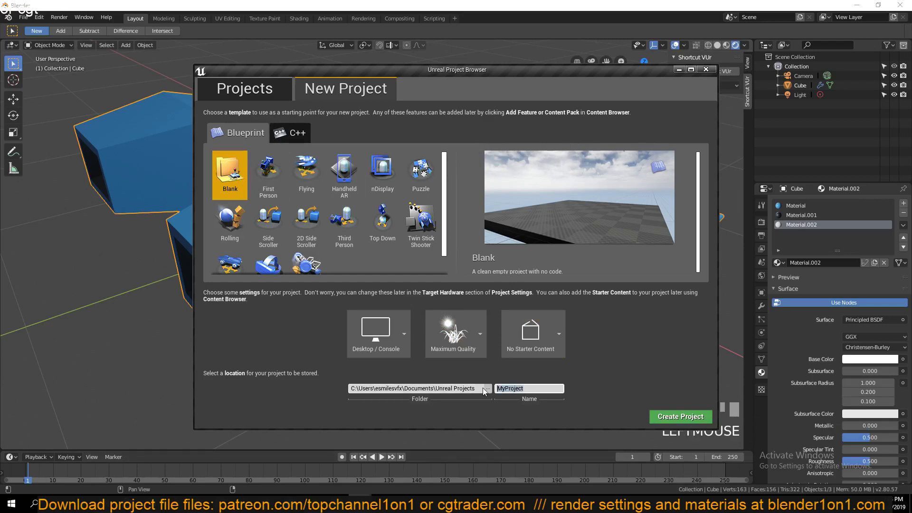
# - Name the new Unreal project jets_fight and create it
pyautogui.click(518, 388)
pyautogui.write('jets')
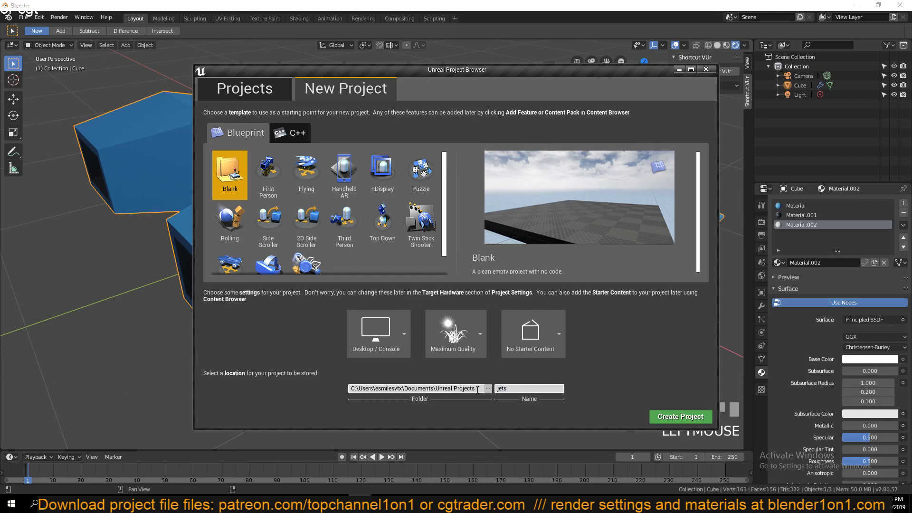
pyautogui.write('_fight')
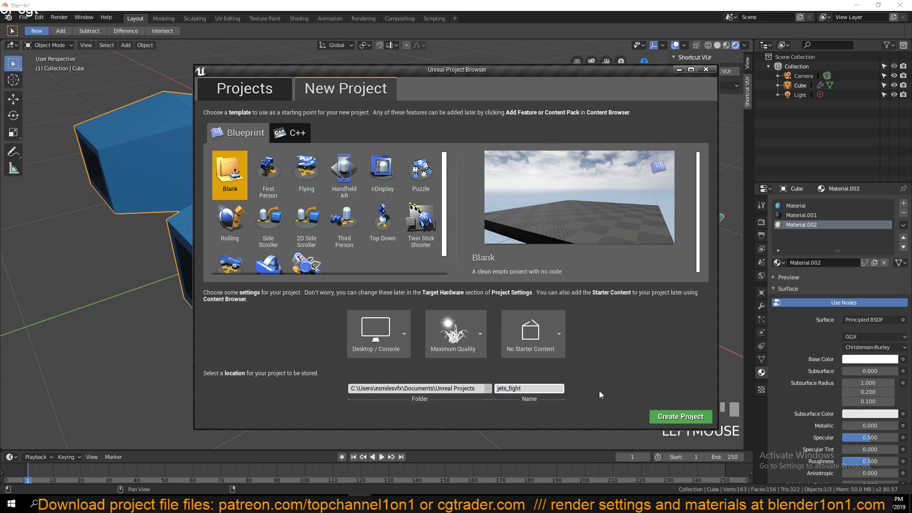
pyautogui.click(681, 418)
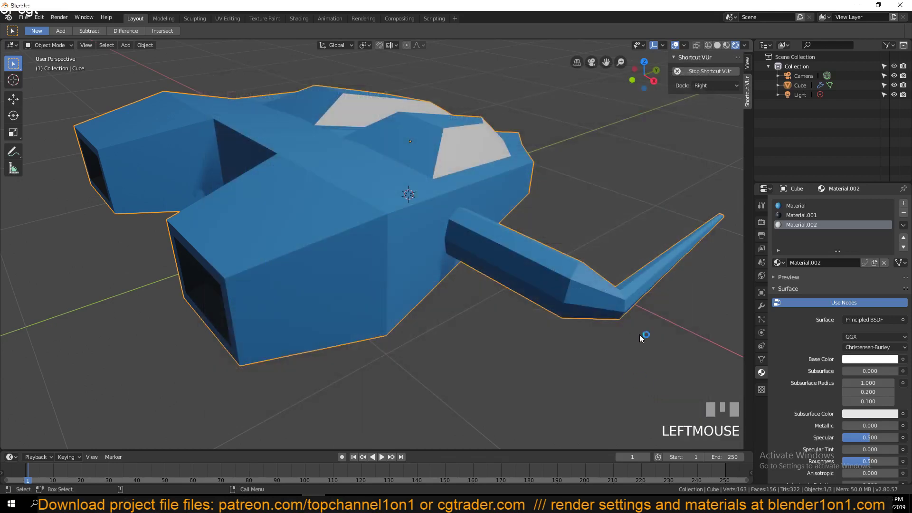
# - Bring up the remaining Unreal Project Browser window, minimize Blender, and close the browser window
pyautogui.click(360, 505)
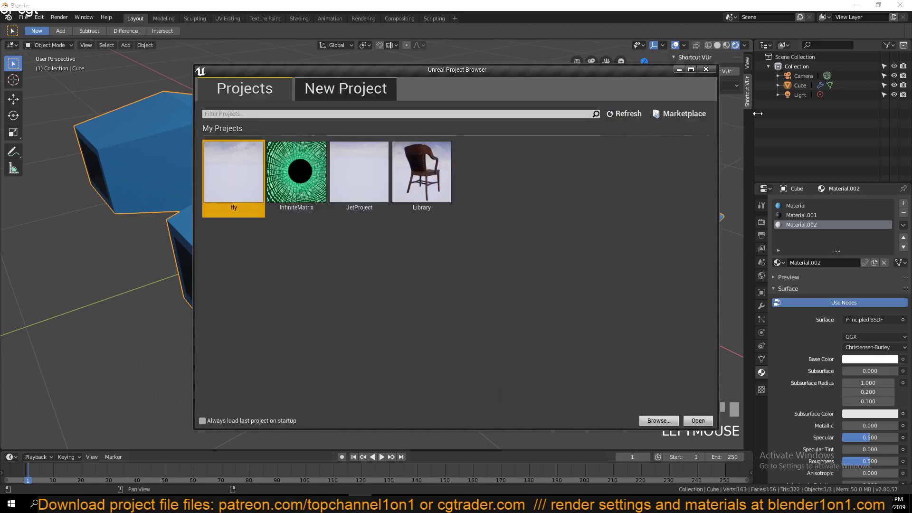
pyautogui.click(855, 4)
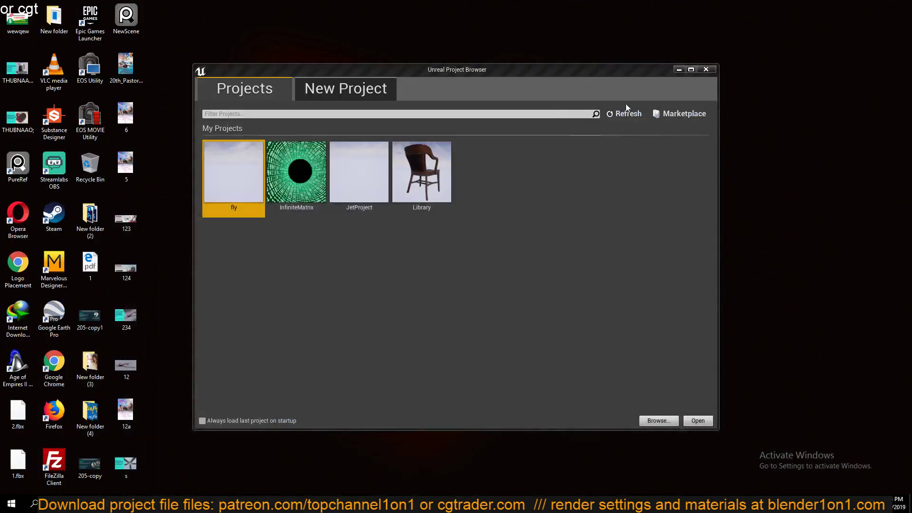
pyautogui.moveTo(613, 70); pyautogui.dragTo(529, 135)
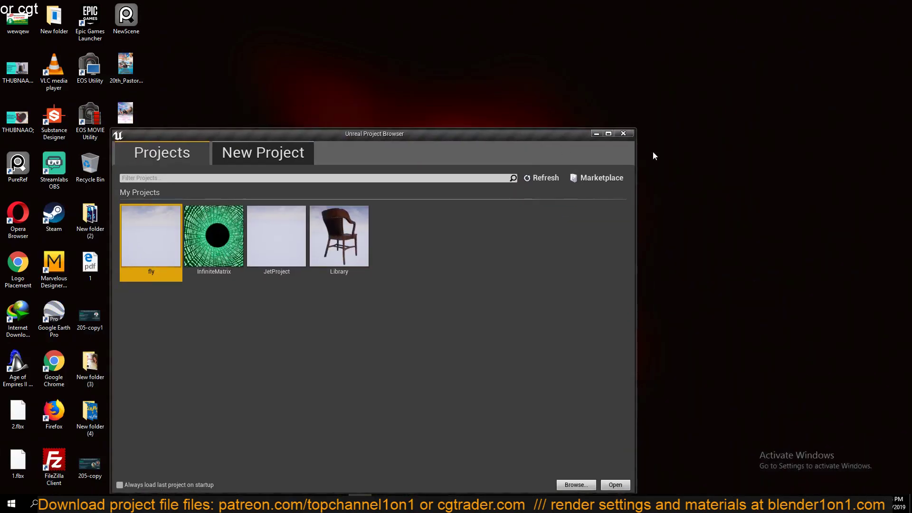
pyautogui.click(629, 135)
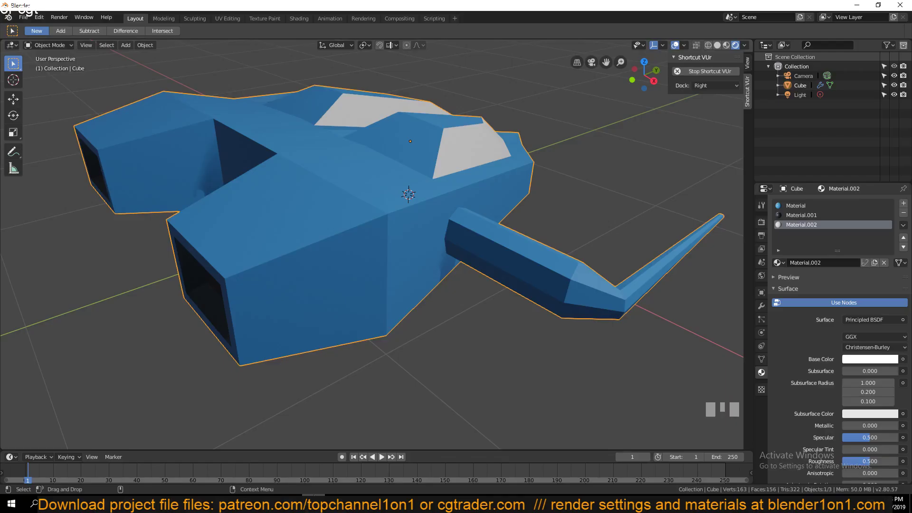
pyautogui.scroll(-3, 450, 246)
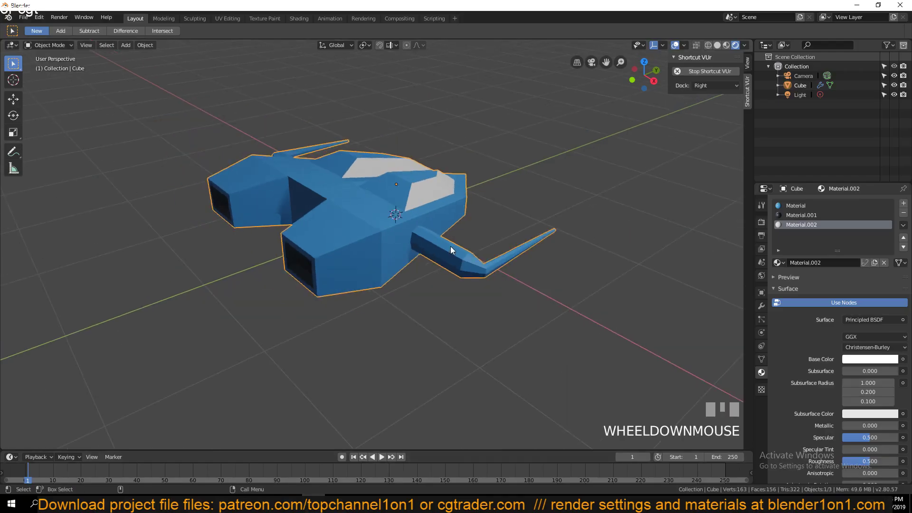
# - Switch to the Shading workspace and add an Image Texture node to the ship's white material, Material.002
pyautogui.moveTo(432, 227); pyautogui.dragTo(394, 229, button='middle')
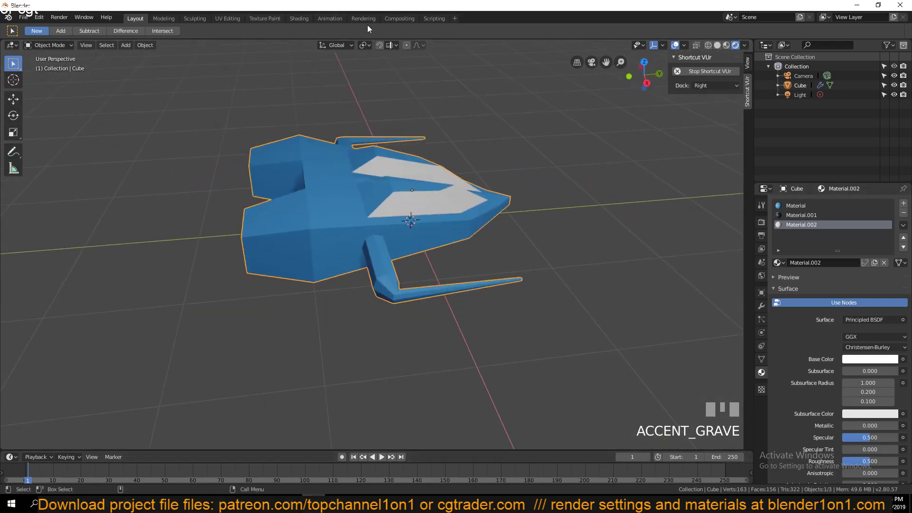
pyautogui.click(299, 18)
pyautogui.moveTo(433, 370); pyautogui.dragTo(451, 399, button='middle')
pyautogui.moveTo(491, 357); pyautogui.dragTo(440, 353, button='middle')
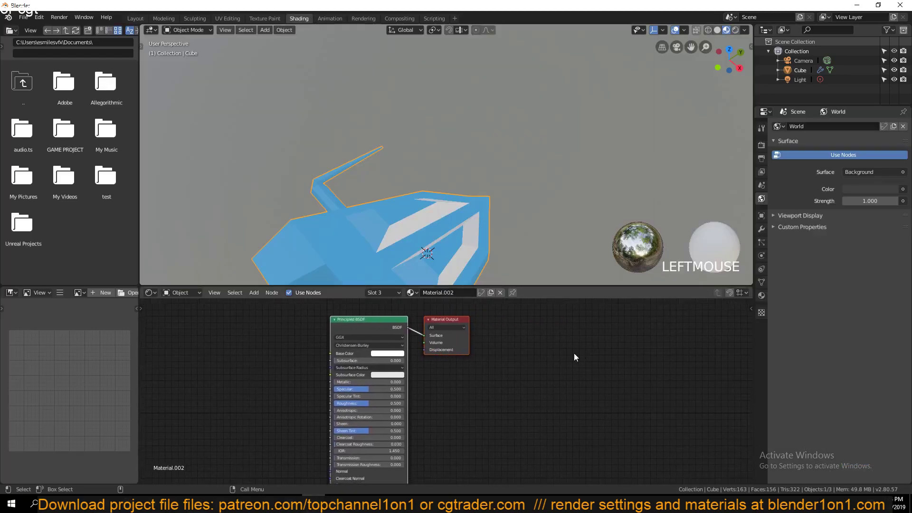
pyautogui.hotkey('shift', 'a')
pyautogui.moveTo(495, 397)
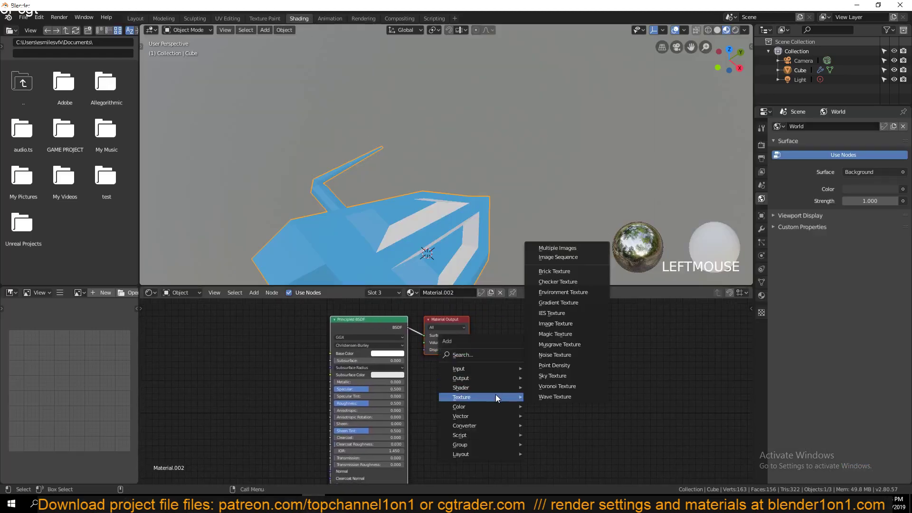
pyautogui.click(555, 323)
# - Create a new blank 1024 x 1024 px image named AO in the Image Texture node
pyautogui.click(560, 376)
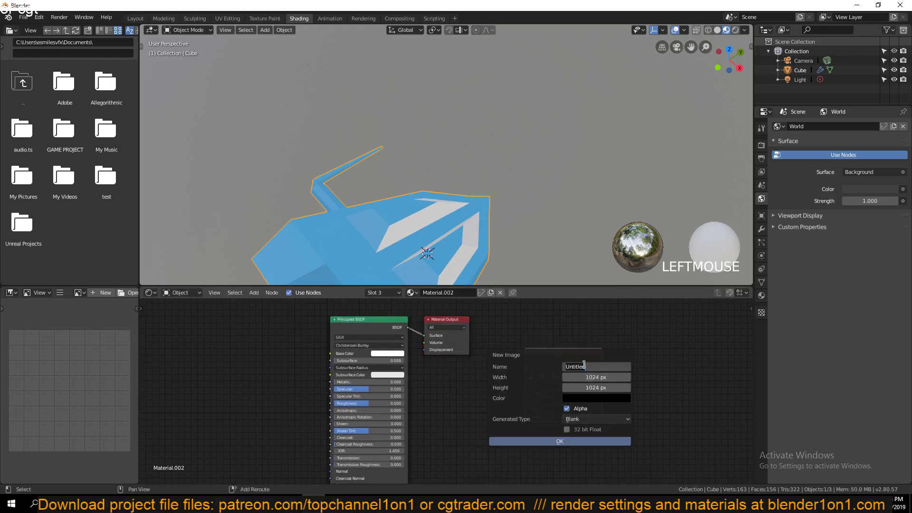
pyautogui.write('AO')
pyautogui.press('Return')
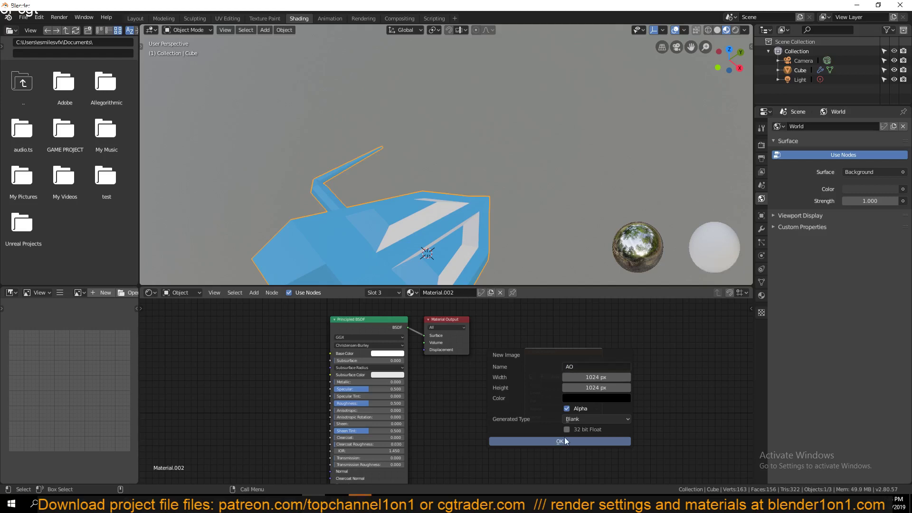
pyautogui.click(577, 439)
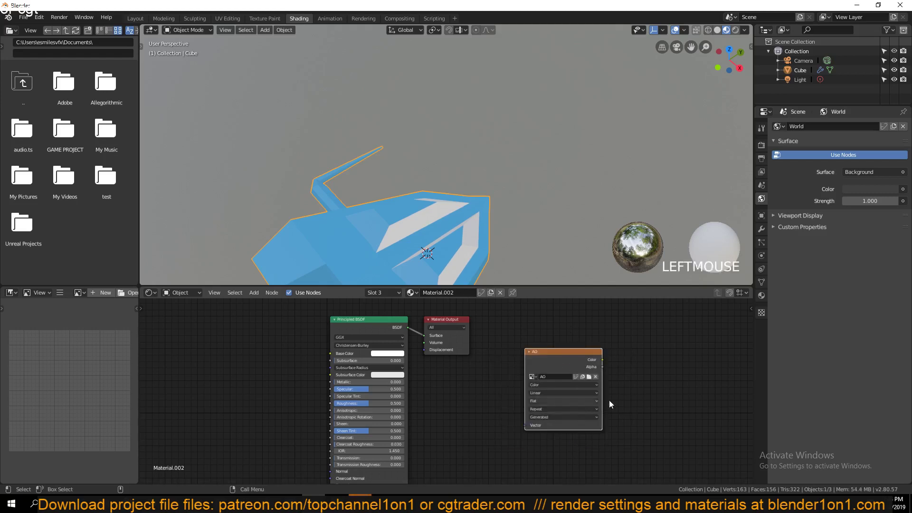
# - Set the render engine to Cycles and the bake type to Ambient Occlusion
pyautogui.click(761, 145)
pyautogui.click(867, 125)
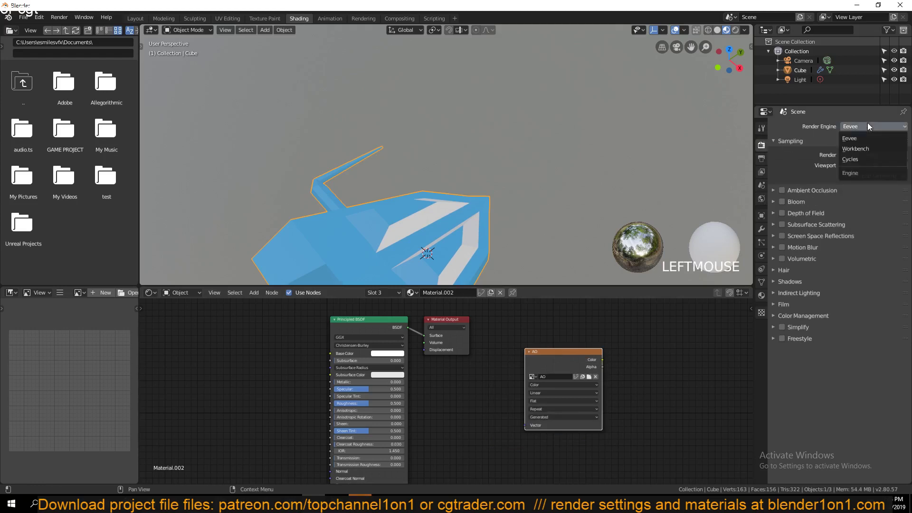
pyautogui.click(855, 160)
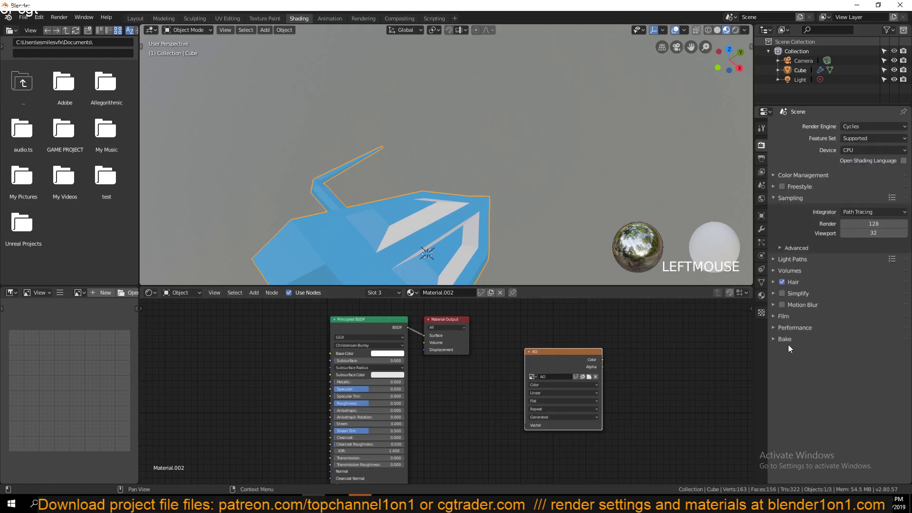
pyautogui.click(803, 338)
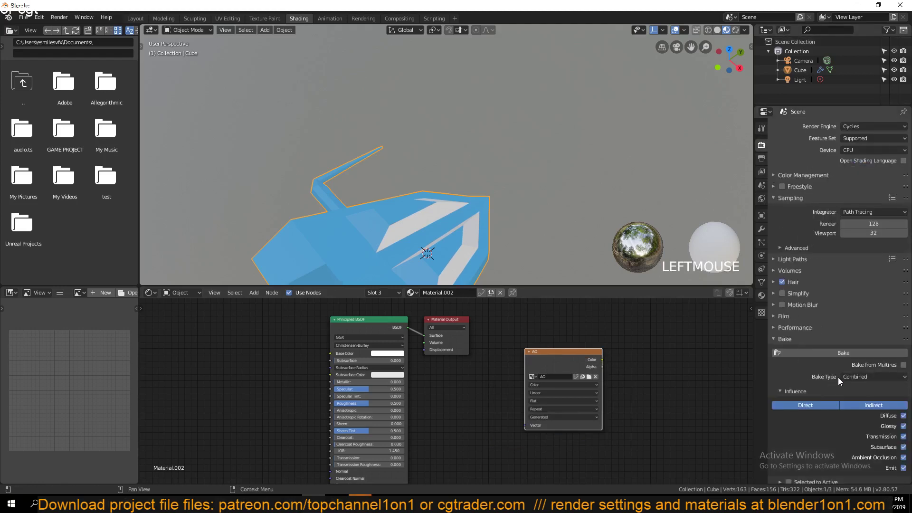
pyautogui.click(857, 376)
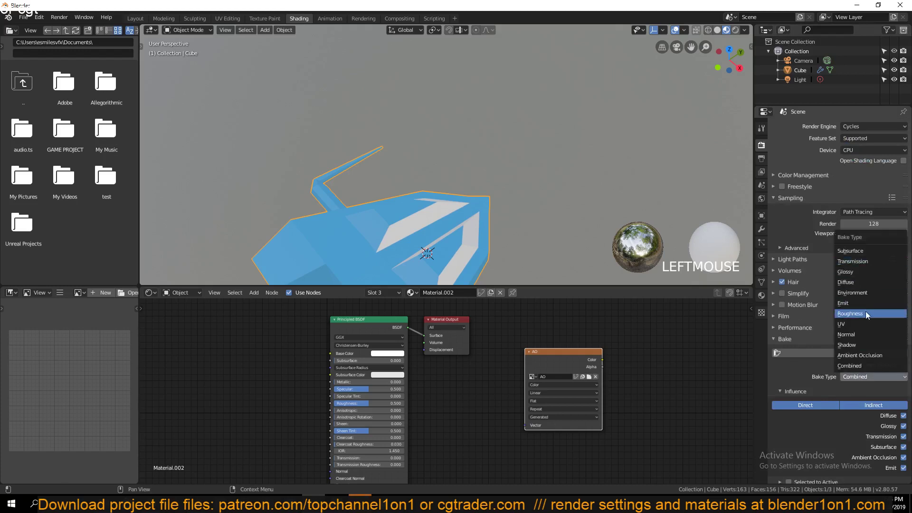
pyautogui.click(860, 356)
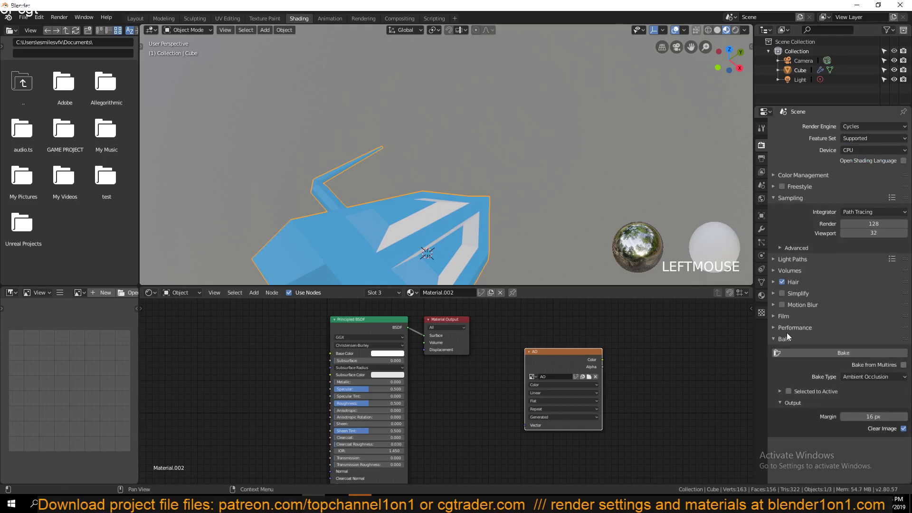
# - Show all of the ship's UVs over the AO image in the UV Editing workspace and examine the islands for spacing
pyautogui.click(228, 18)
pyautogui.scroll(-6, 262, 101)
pyautogui.scroll(3, 233, 157)
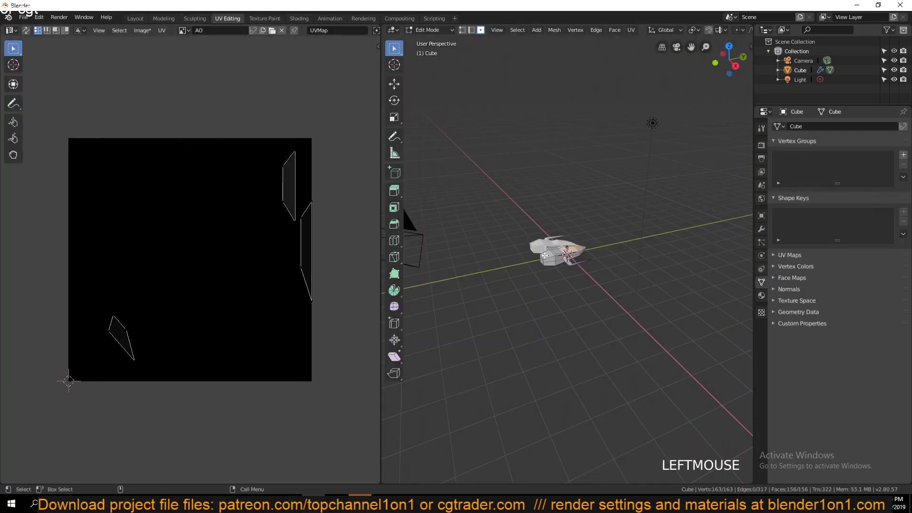
pyautogui.press('a')
pyautogui.scroll(5, 214, 211)
pyautogui.moveTo(221, 223); pyautogui.dragTo(201, 159, button='middle')
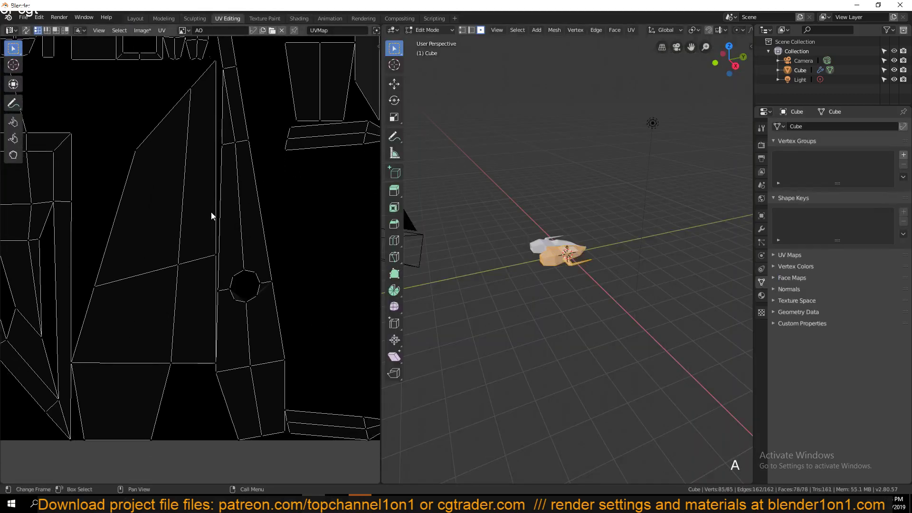
pyautogui.moveTo(212, 214); pyautogui.dragTo(233, 207, button='middle')
pyautogui.moveTo(159, 192); pyautogui.dragTo(200, 266, button='middle')
pyautogui.scroll(3, 217, 198)
pyautogui.moveTo(218, 197); pyautogui.dragTo(241, 226, button='middle')
pyautogui.moveTo(287, 82); pyautogui.dragTo(185, 174, button='middle')
pyautogui.scroll(3, 264, 158)
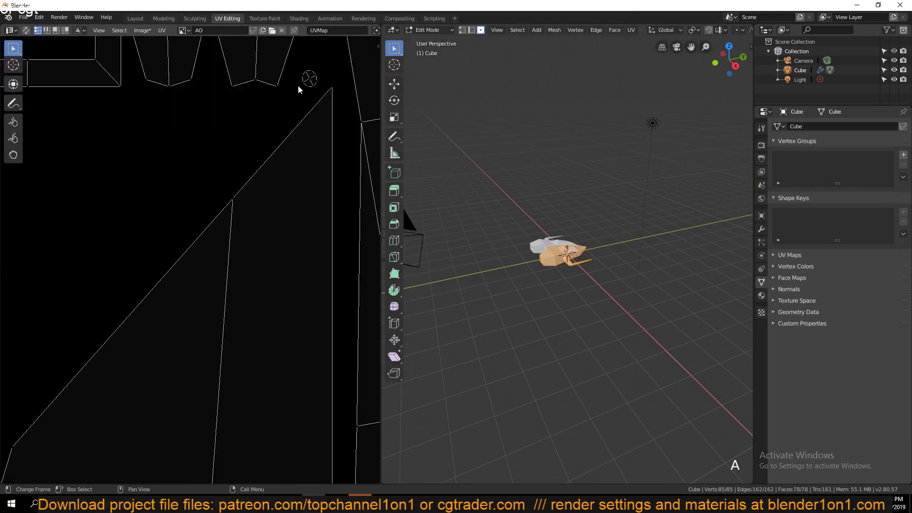
pyautogui.scroll(-2, 281, 116)
pyautogui.moveTo(197, 98); pyautogui.dragTo(201, 153, button='middle')
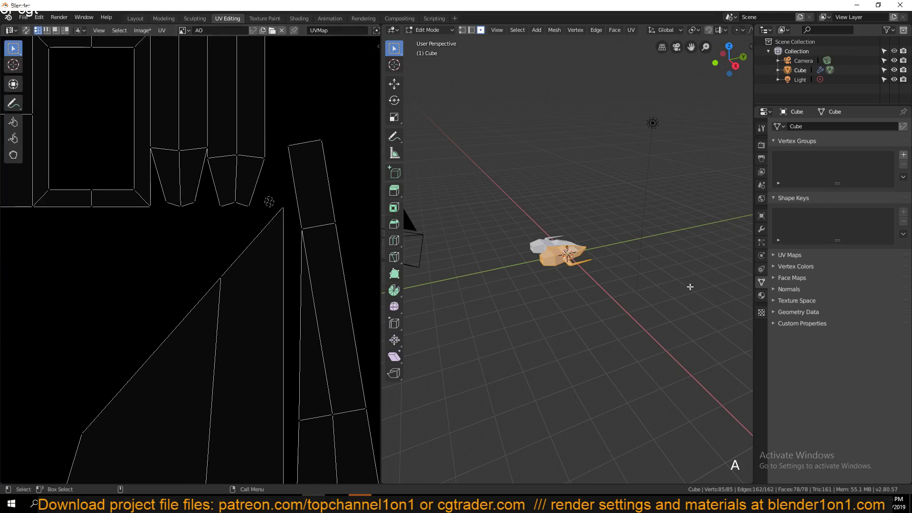
# - Return the ship to Object Mode, set the render samples to 1, and bake the ambient occlusion into the AO image
pyautogui.press('Tab')
pyautogui.click(761, 144)
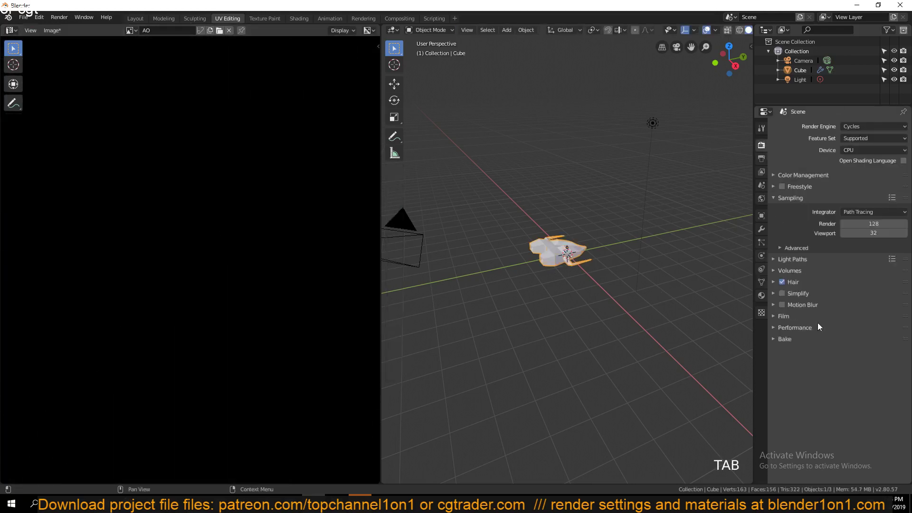
pyautogui.click(784, 338)
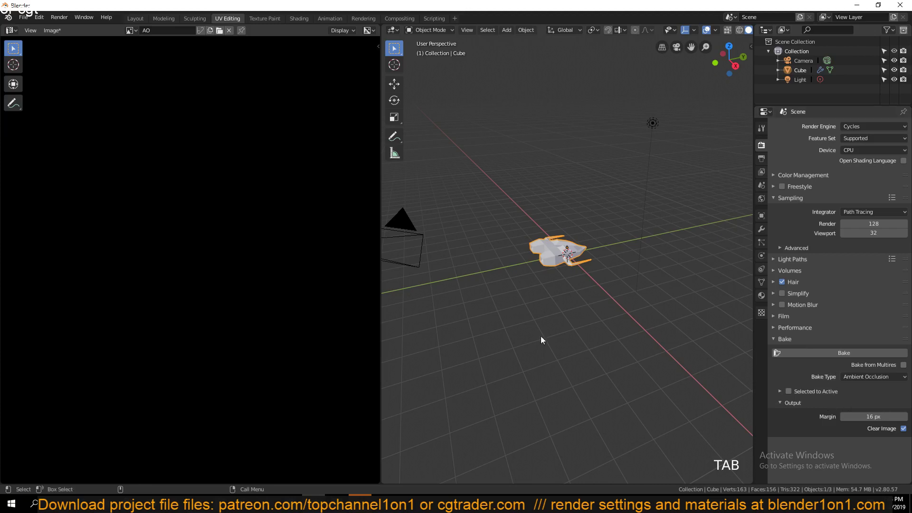
pyautogui.press('Tab')
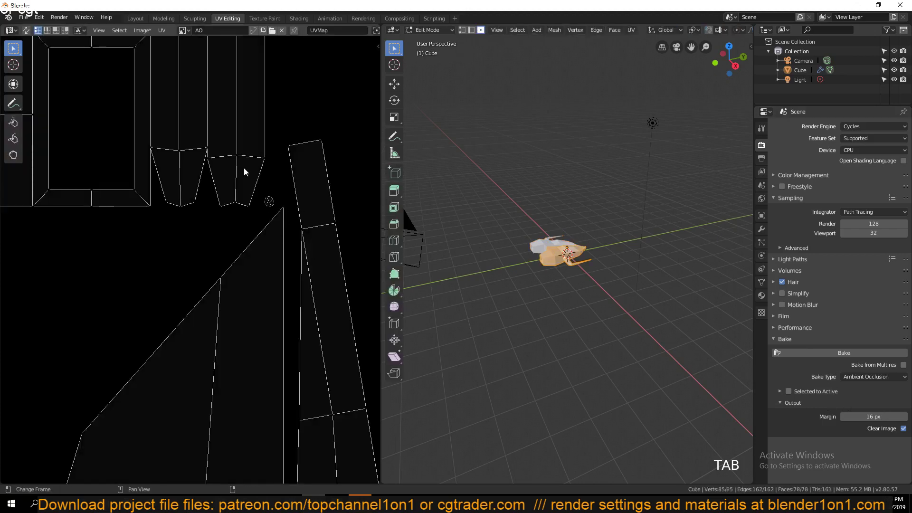
pyautogui.press('Tab')
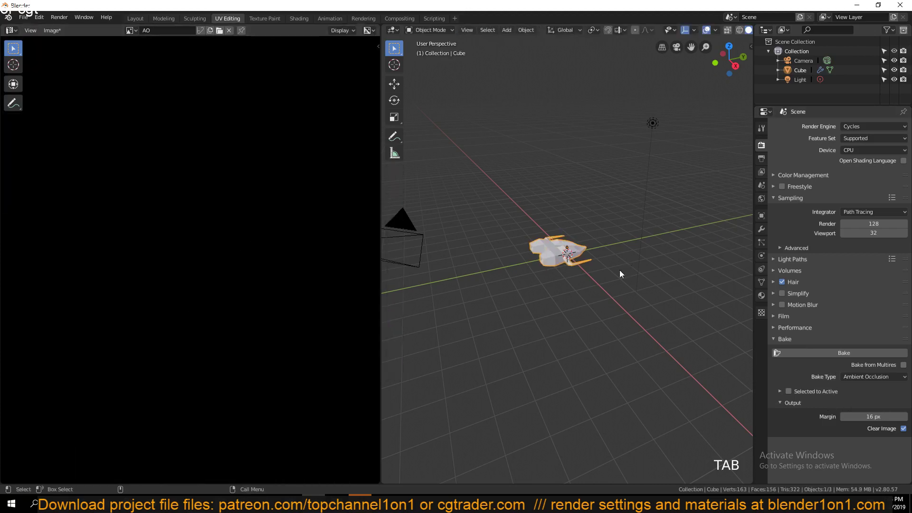
pyautogui.scroll(3, 594, 238)
pyautogui.click(874, 224)
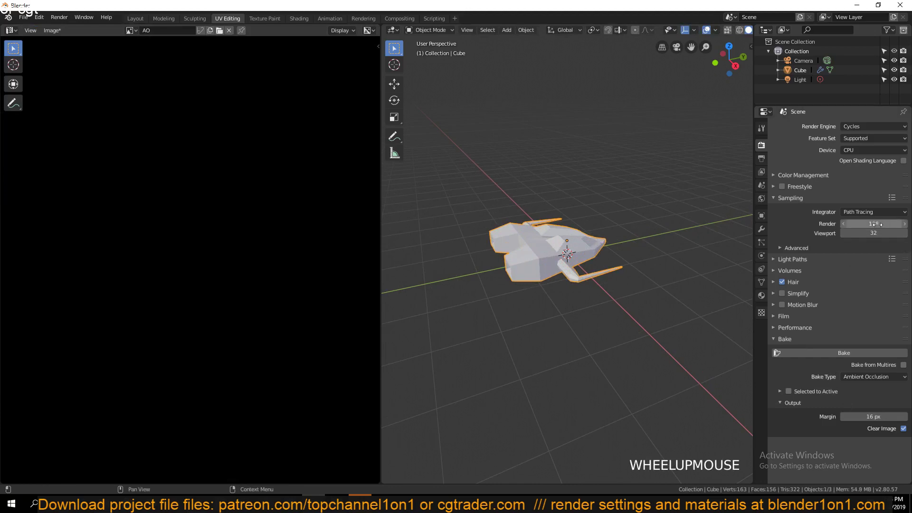
pyautogui.click(834, 236)
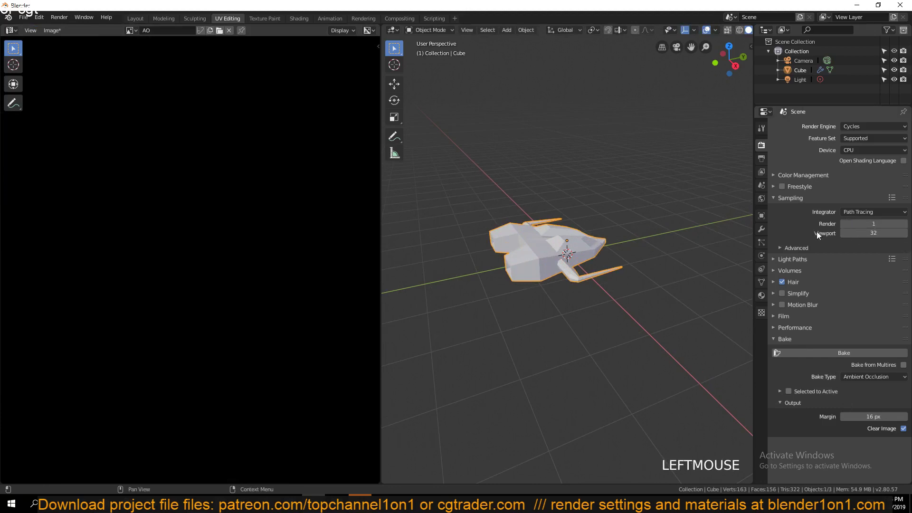
pyautogui.click(842, 353)
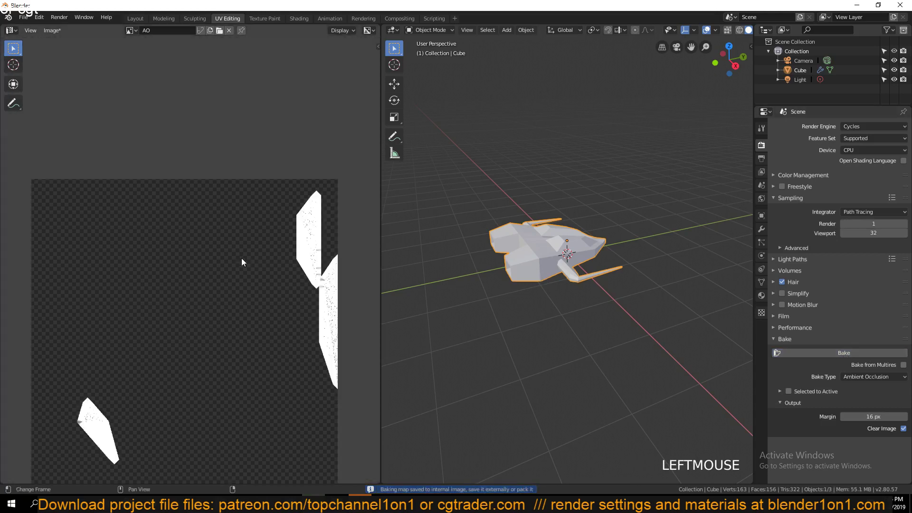
# - Compare the baked AO image with the full UV layout, and set the bake margin to 3 px in Object Mode
pyautogui.press('Tab')
pyautogui.press('a')
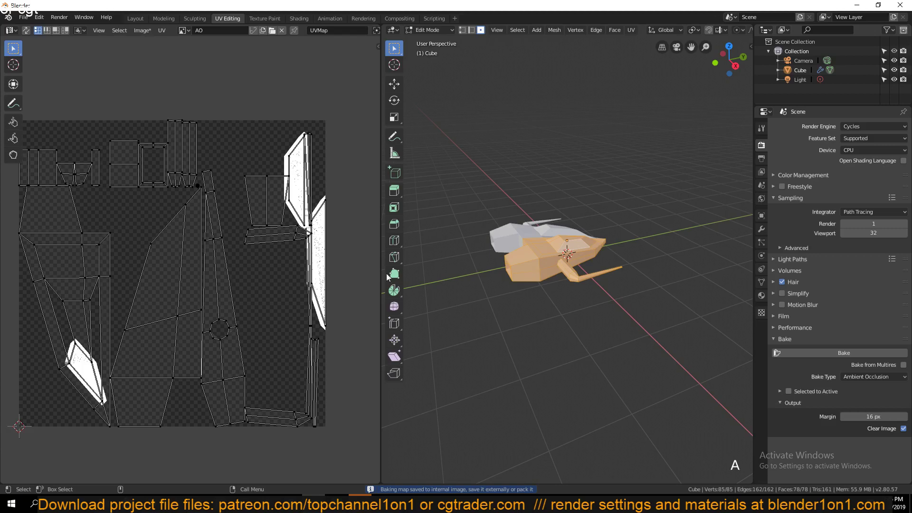
pyautogui.scroll(8, 258, 271)
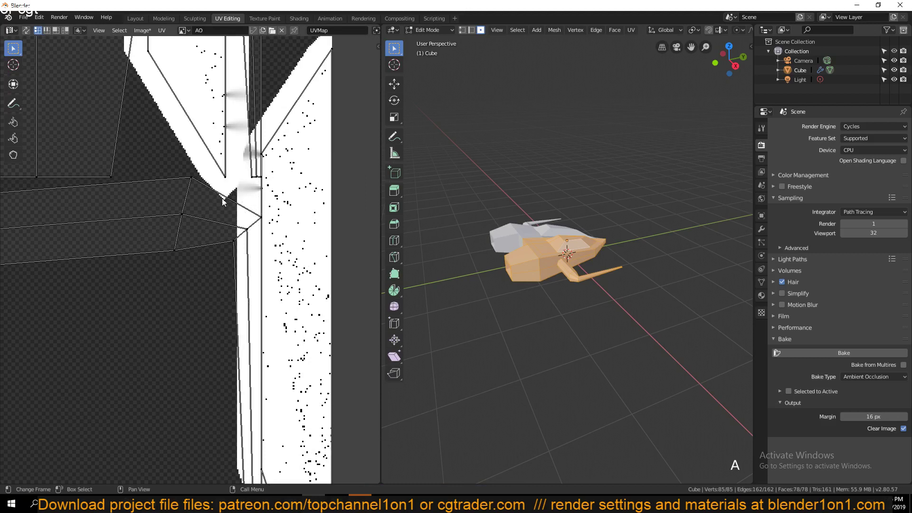
pyautogui.press('Tab')
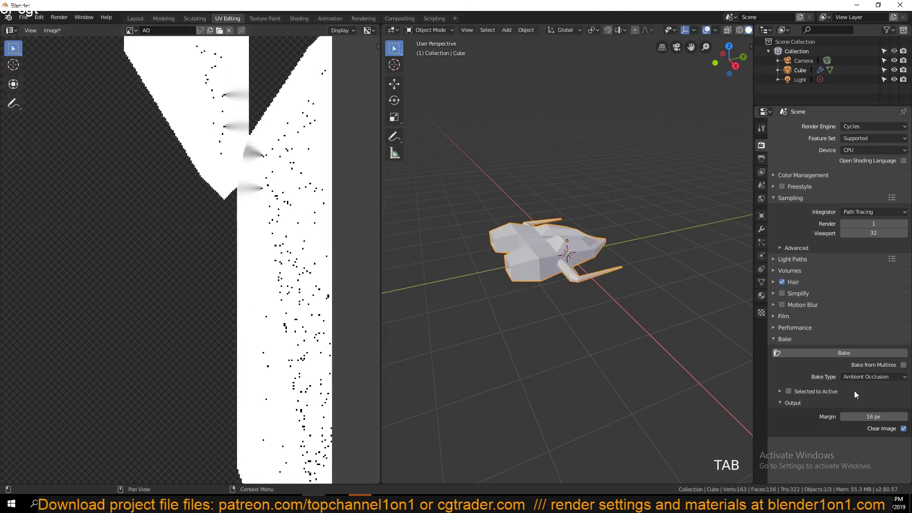
pyautogui.click(874, 415)
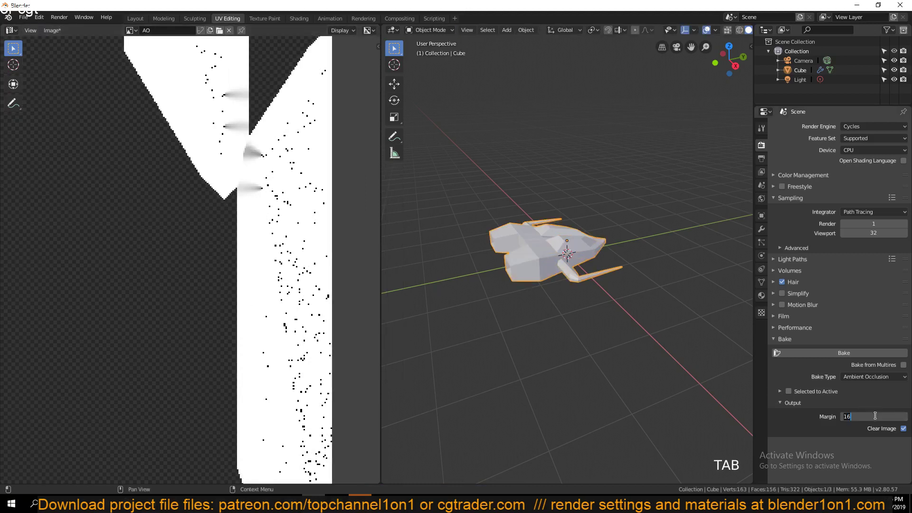
pyautogui.write('3')
pyautogui.click(789, 424)
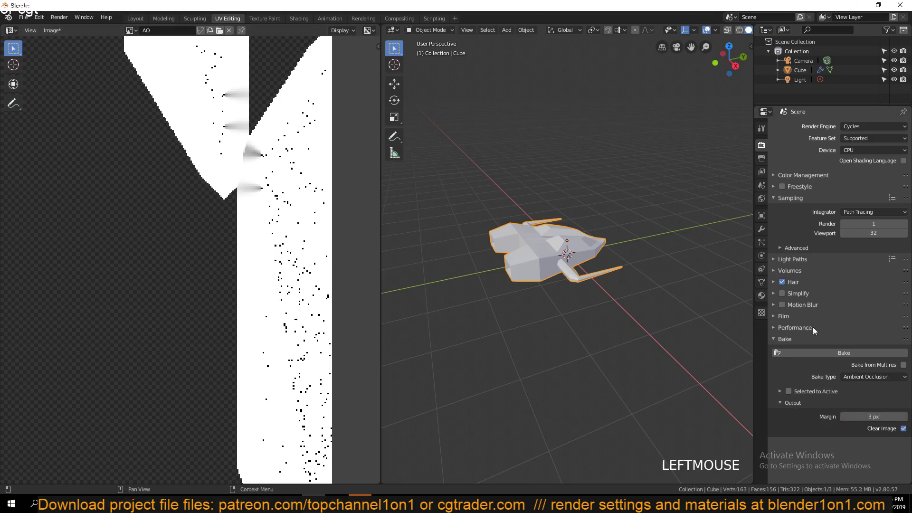
# - Examine which UV islands the baked areas cover by switching the full UV layout on and off over the AO image
pyautogui.press('Tab')
pyautogui.press('a')
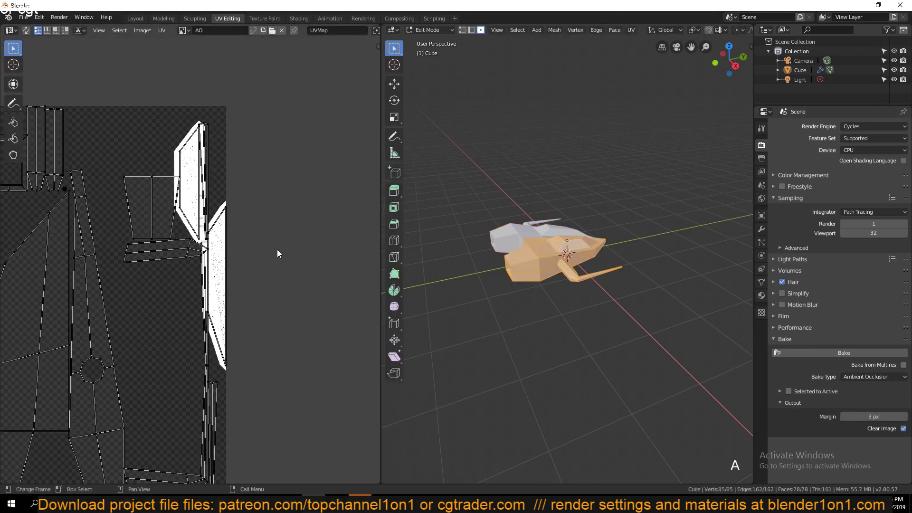
pyautogui.press('Tab')
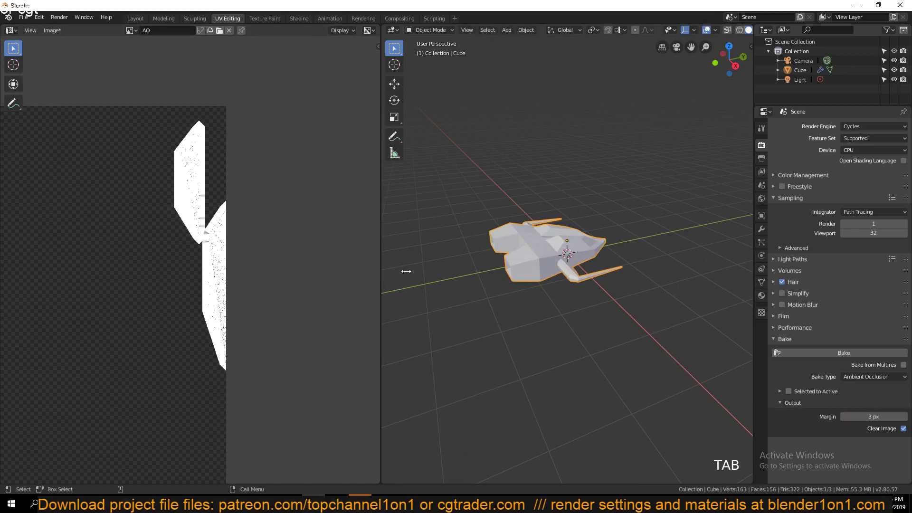
pyautogui.press('Tab')
pyautogui.scroll(2, 145, 236)
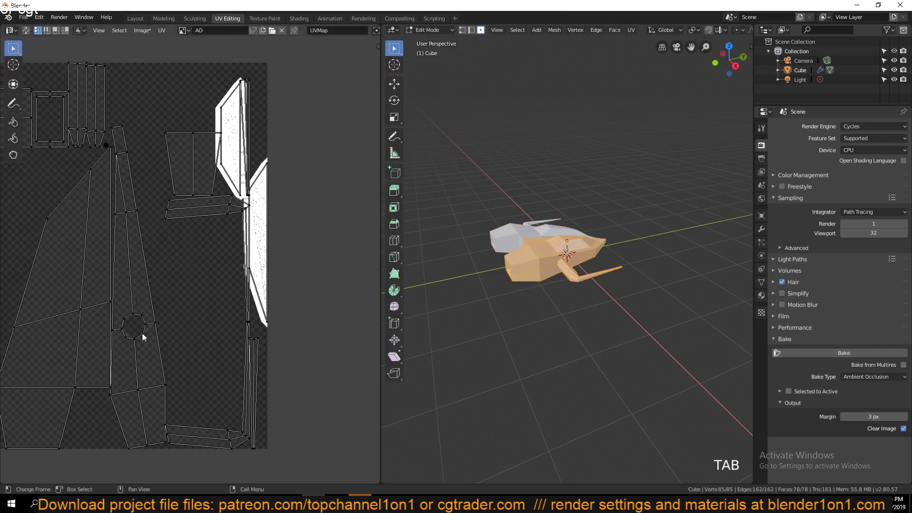
pyautogui.scroll(-3, 109, 238)
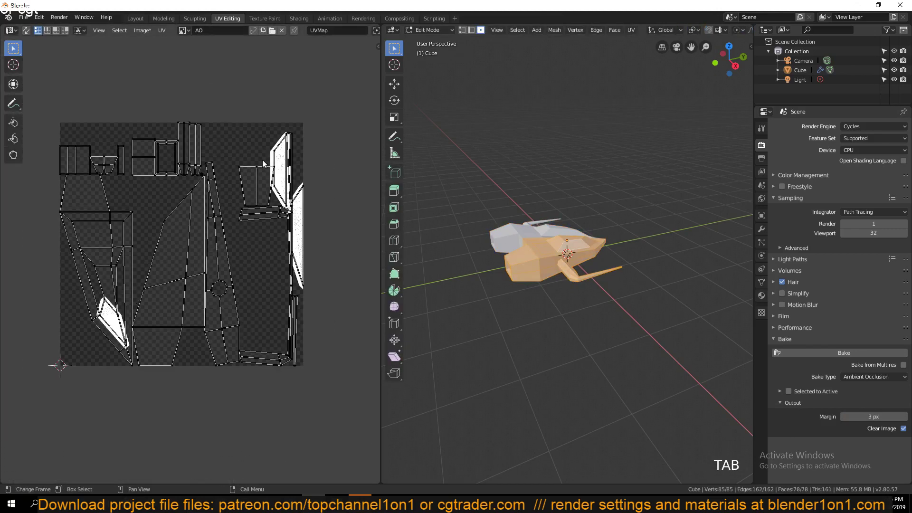
# - Return to Object Mode and bring up the ship's material slots in the Shading workspace with the whole ship in view
pyautogui.press('Tab')
pyautogui.click(762, 296)
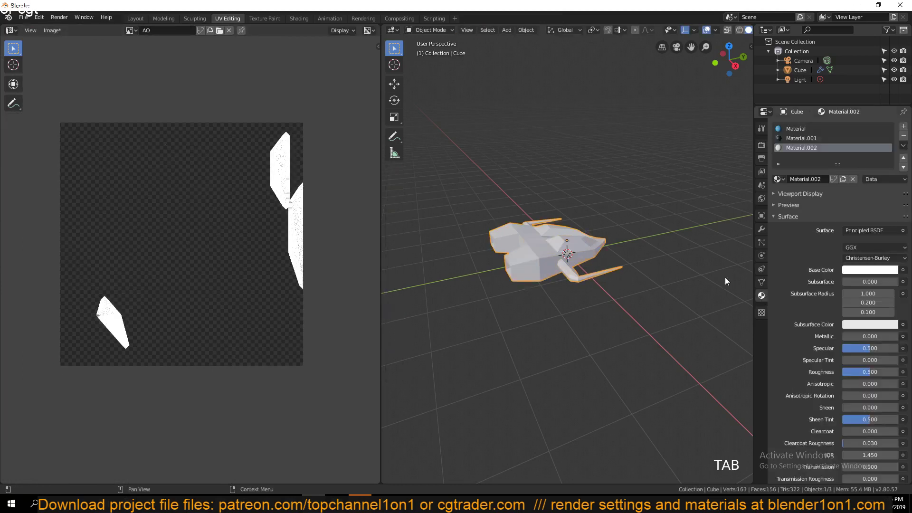
pyautogui.click(299, 19)
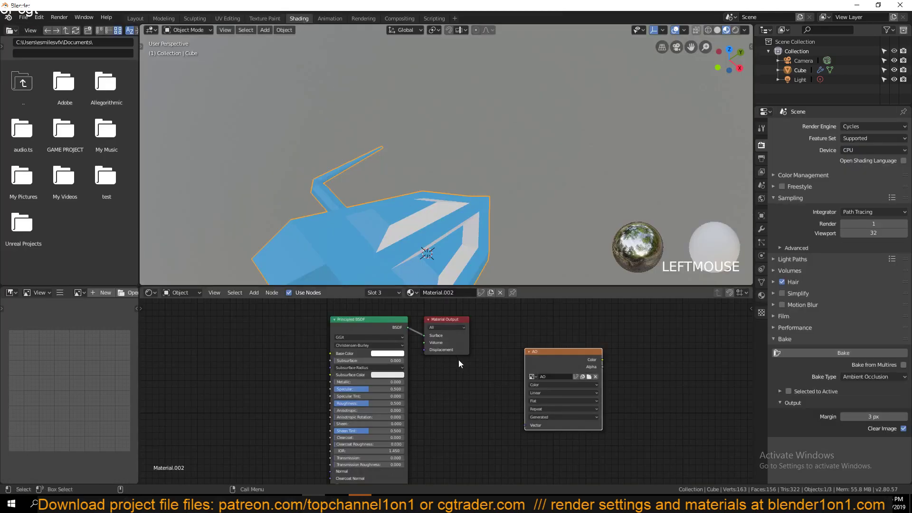
pyautogui.moveTo(426, 226); pyautogui.dragTo(429, 92, button='middle')
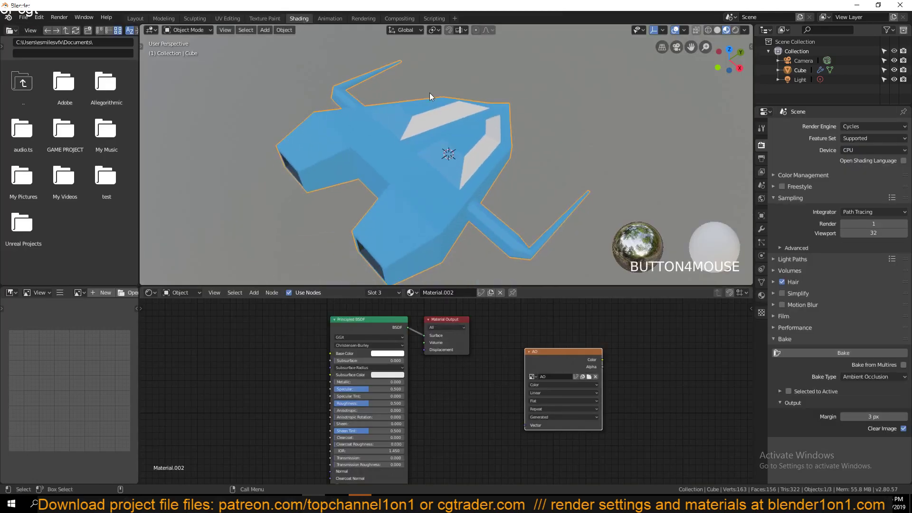
pyautogui.click(761, 295)
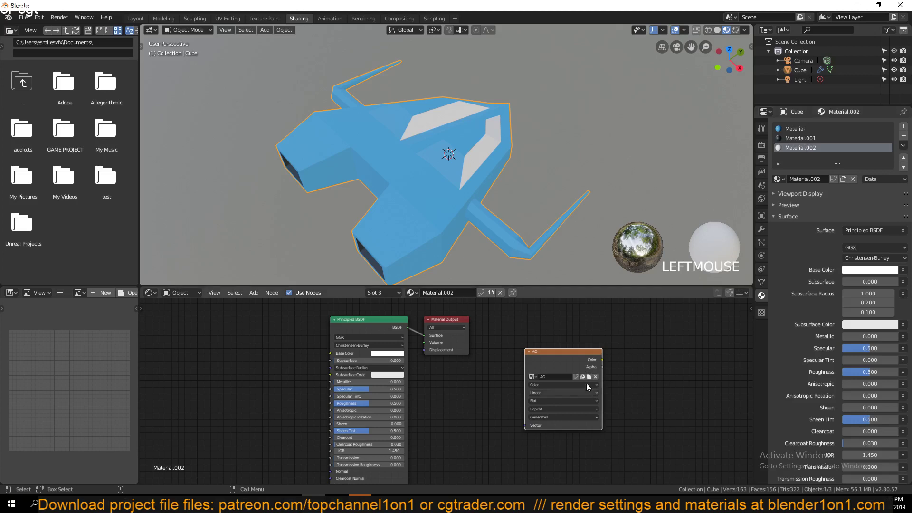
# - Copy the AO image texture node from Material.002 into the node trees of Material.001 and Material
pyautogui.hotkey('ctrl', 'c')
pyautogui.click(800, 138)
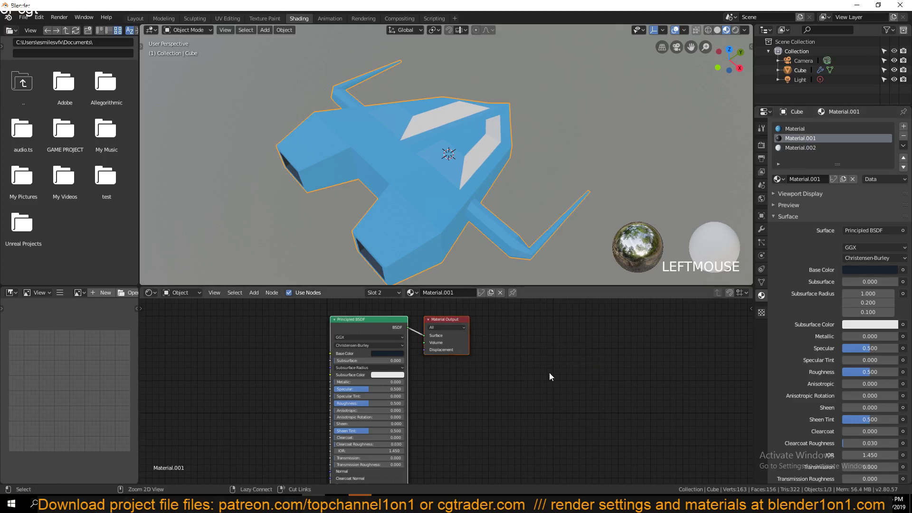
pyautogui.hotkey('ctrl', 'v')
pyautogui.click(798, 130)
pyautogui.hotkey('ctrl', 'v')
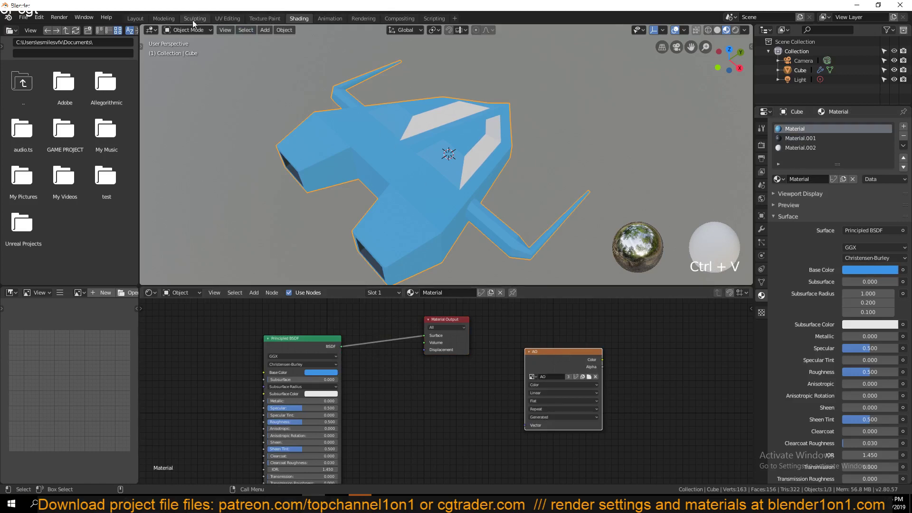
# - Return the ship to Object Mode in the UV Editing workspace and bake the ambient occlusion into the AO image
pyautogui.click(761, 129)
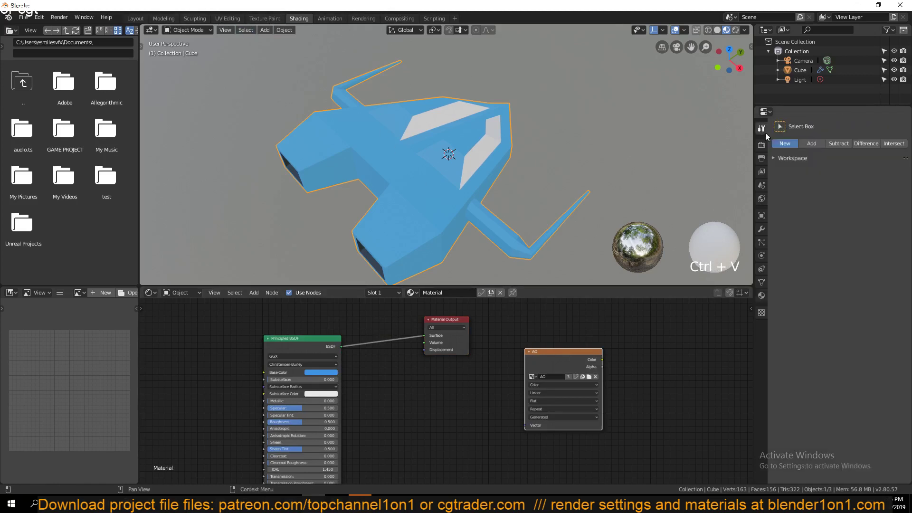
pyautogui.click(761, 144)
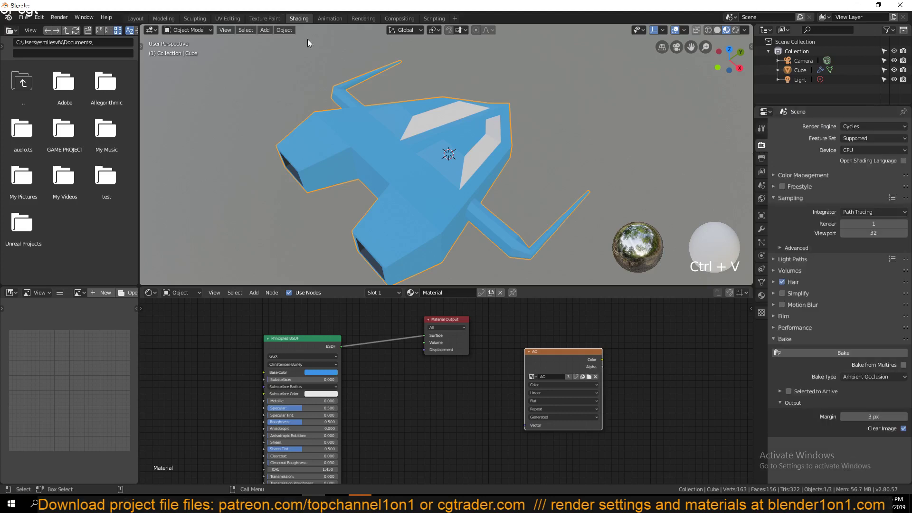
pyautogui.click(227, 18)
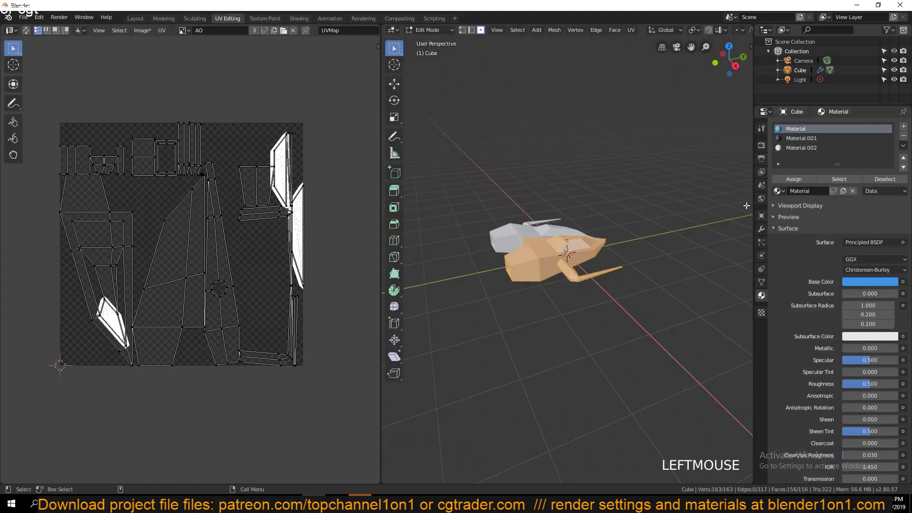
pyautogui.click(762, 145)
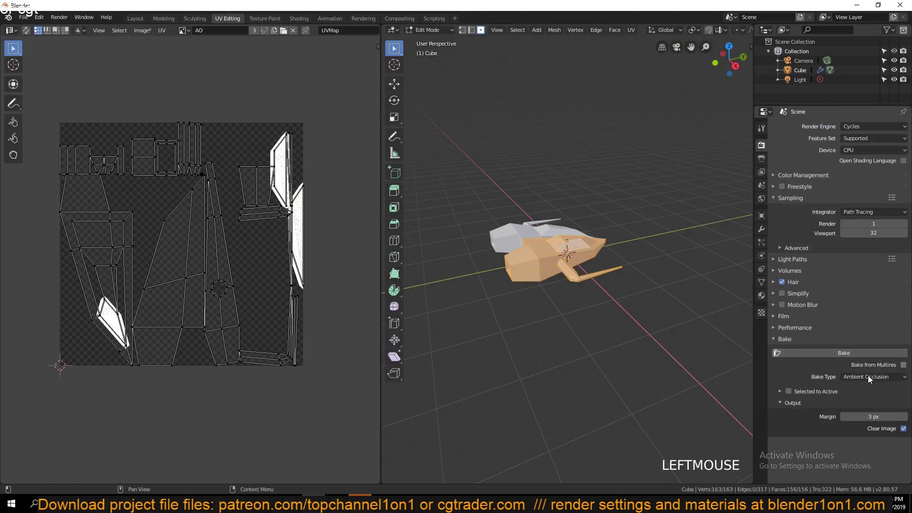
pyautogui.press('Tab')
pyautogui.scroll(3, 674, 308)
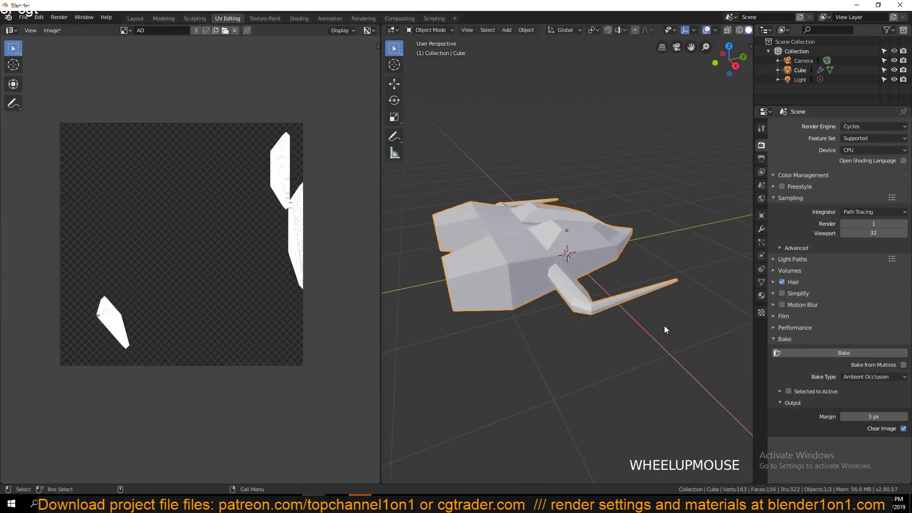
pyautogui.click(834, 353)
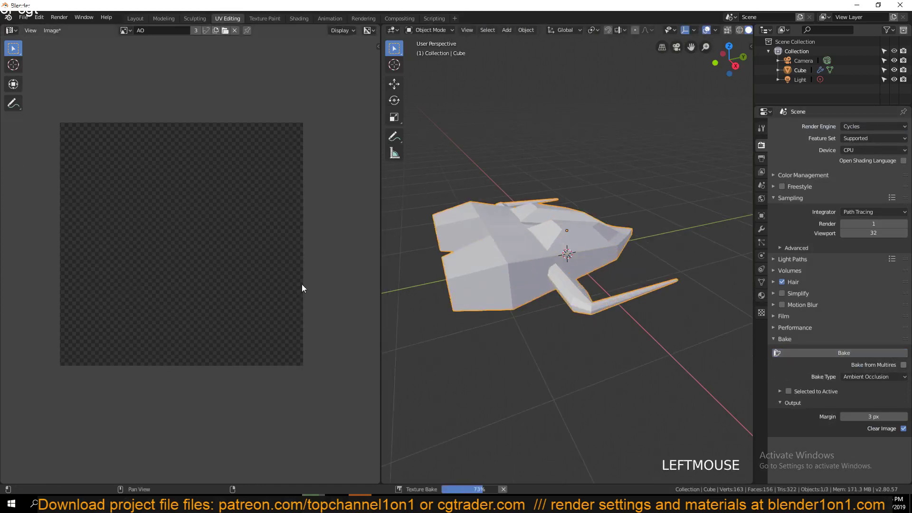
pyautogui.scroll(1, 300, 288)
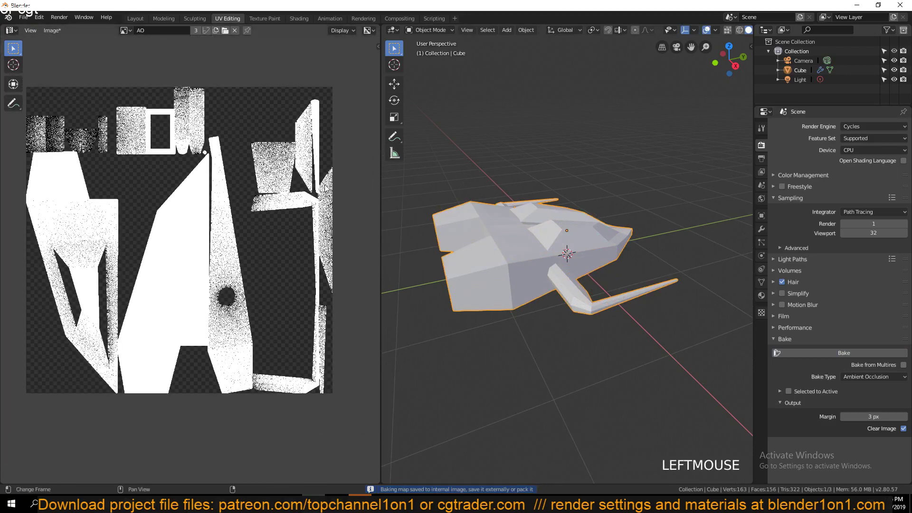
# - Inspect the UV layout over the new bake in Edit Mode, and average the scale of all the ship's UV islands
pyautogui.press('Tab')
pyautogui.scroll(5, 332, 269)
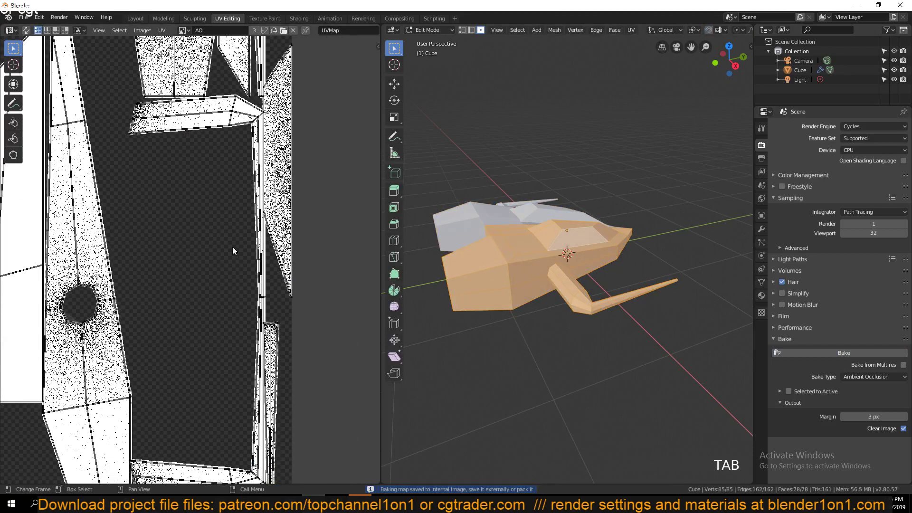
pyautogui.moveTo(312, 179); pyautogui.dragTo(230, 219, button='middle')
pyautogui.scroll(2, 230, 219)
pyautogui.moveTo(247, 47); pyautogui.dragTo(234, 184, button='middle')
pyautogui.scroll(-3, 190, 200)
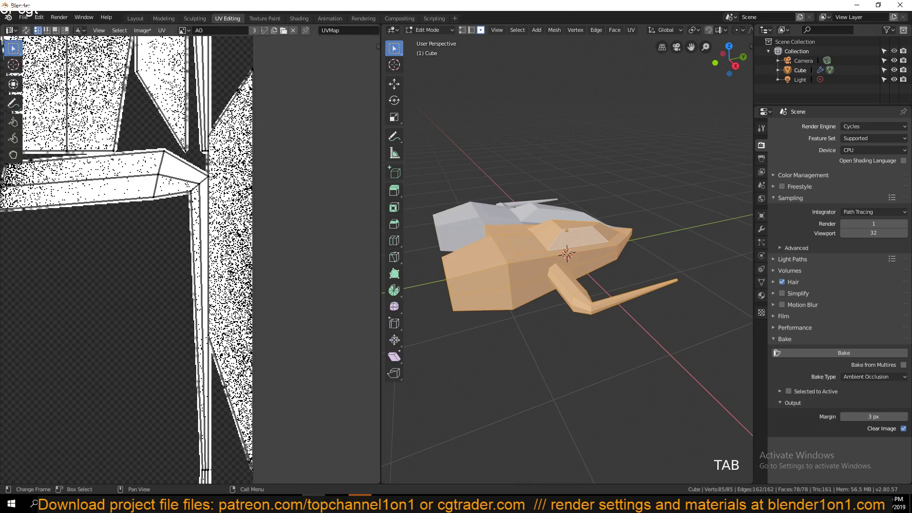
pyautogui.press('a')
pyautogui.scroll(-3, 152, 252)
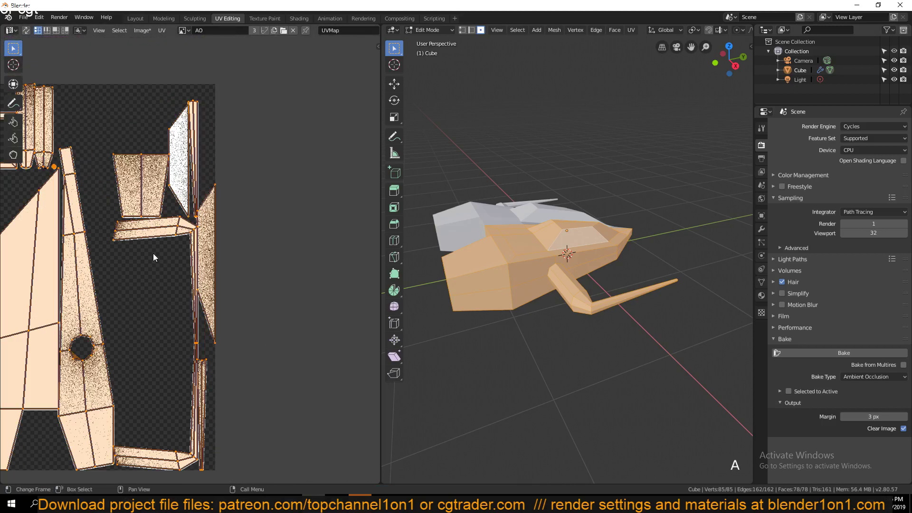
pyautogui.click(163, 31)
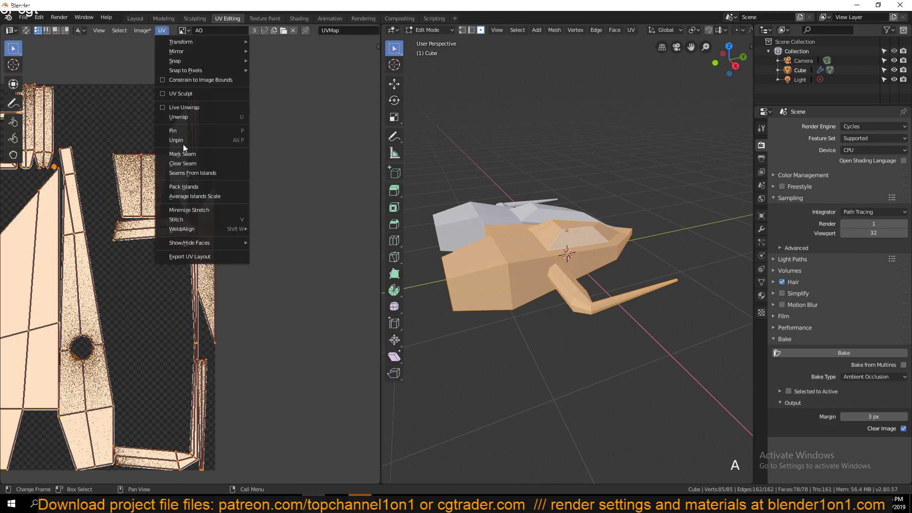
pyautogui.click(195, 196)
pyautogui.moveTo(156, 264); pyautogui.dragTo(268, 203, button='middle')
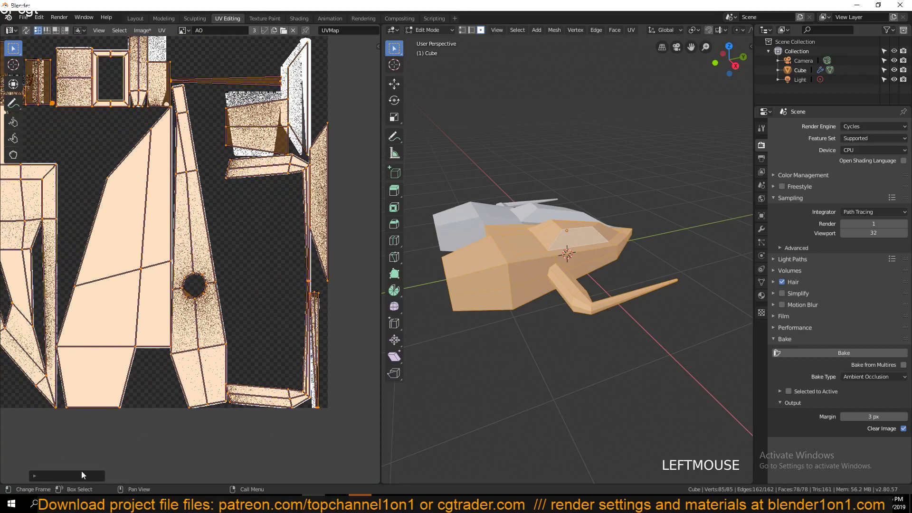
pyautogui.click(39, 480)
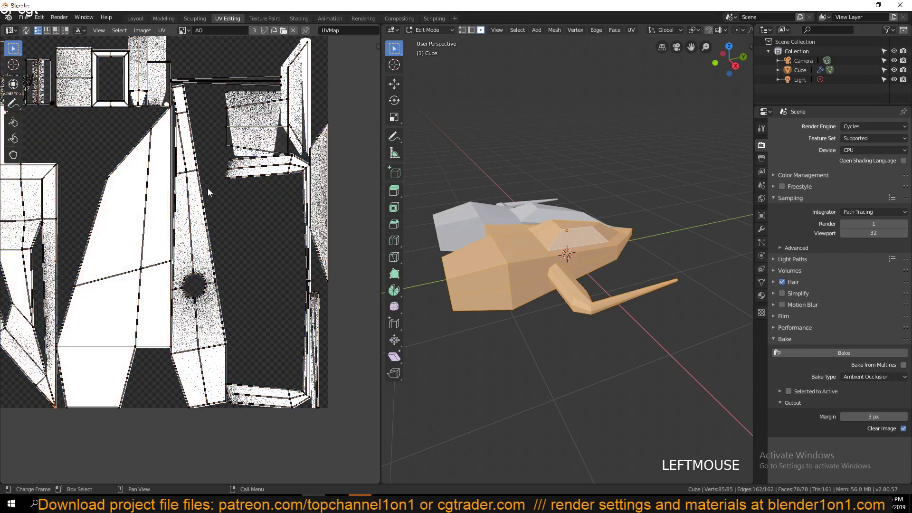
# - Pack all of the ship's UV islands with a margin of 0.003
pyautogui.press('a')
pyautogui.click(161, 30)
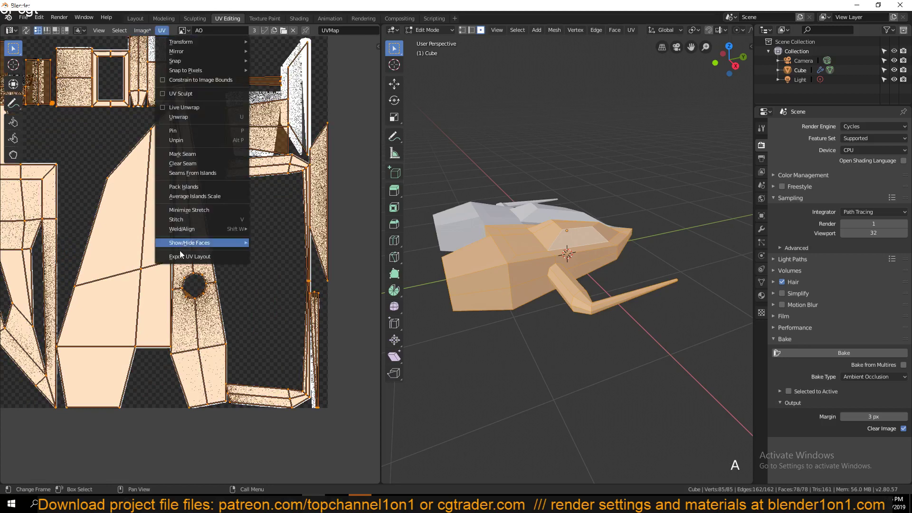
pyautogui.click(201, 187)
pyautogui.click(37, 476)
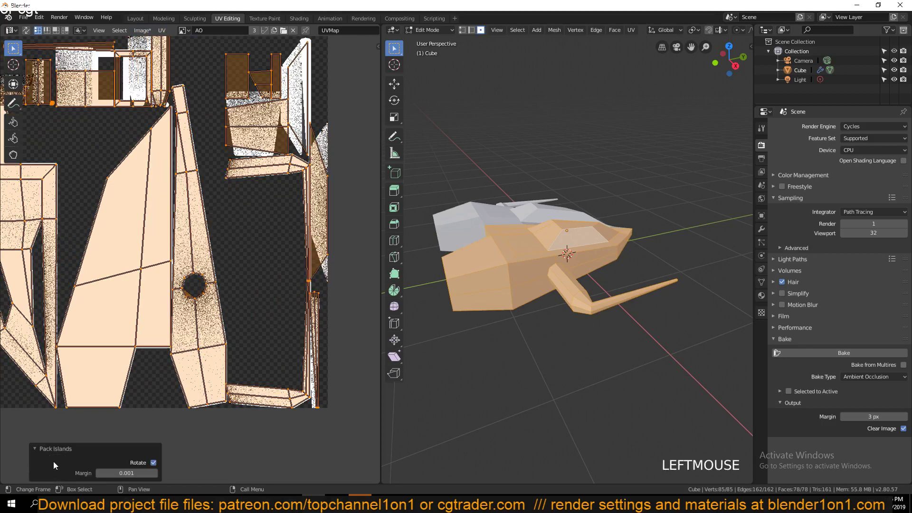
pyautogui.click(138, 471)
pyautogui.press('Return')
pyautogui.scroll(6, 278, 278)
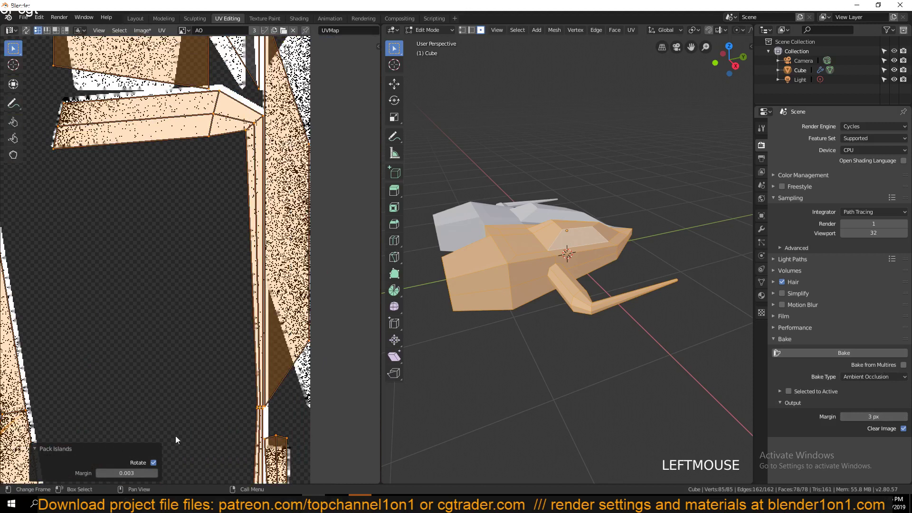
# - Set the margin of the island packing to 0.01
pyautogui.click(133, 472)
pyautogui.write('0.01')
pyautogui.press('Return')
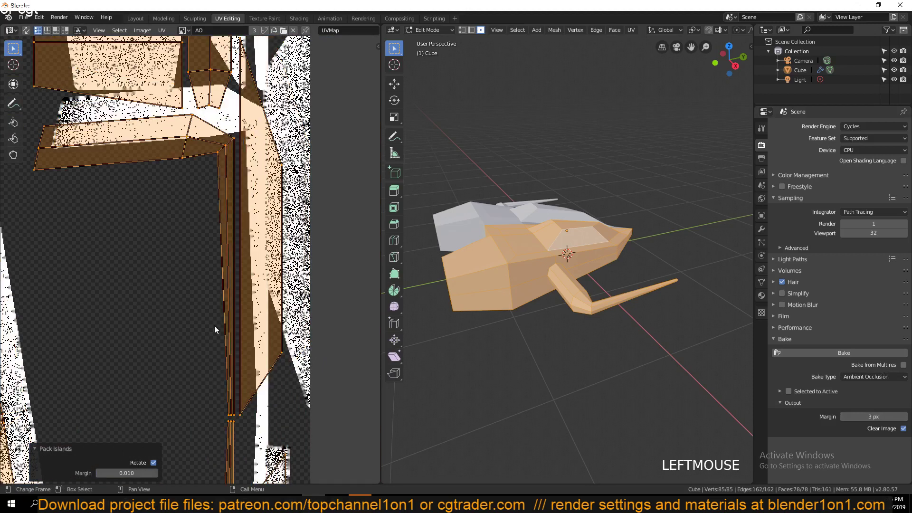
# - Return to Object Mode, set the render samples to 10, and bake the ambient occlusion onto the repacked UV layout
pyautogui.press('Tab')
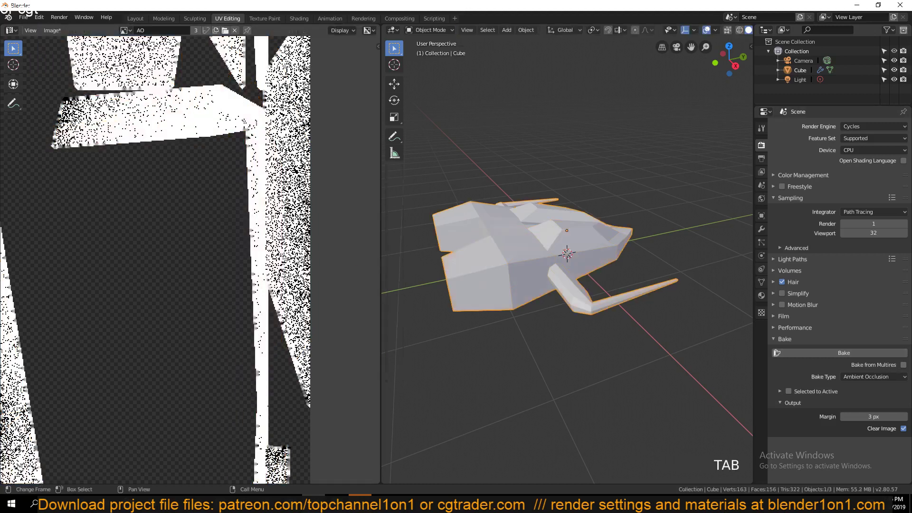
pyautogui.click(878, 224)
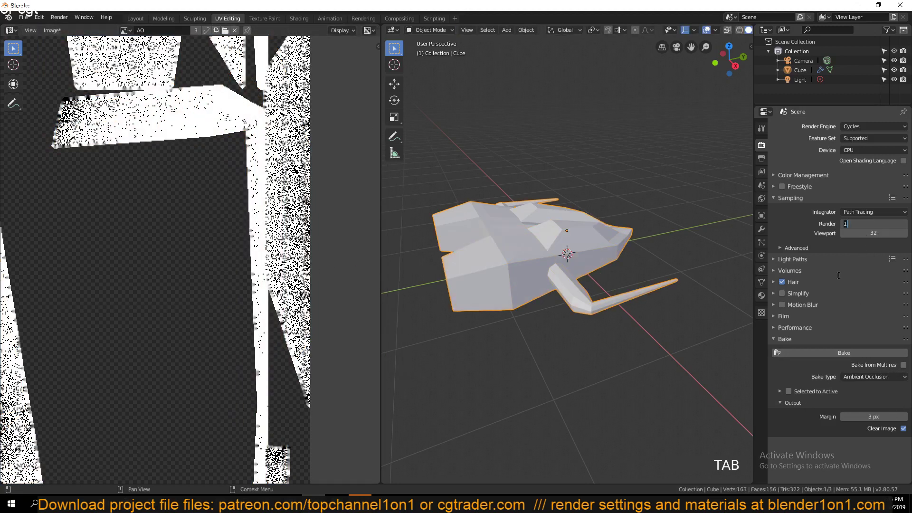
pyautogui.write('10')
pyautogui.click(792, 238)
pyautogui.click(842, 352)
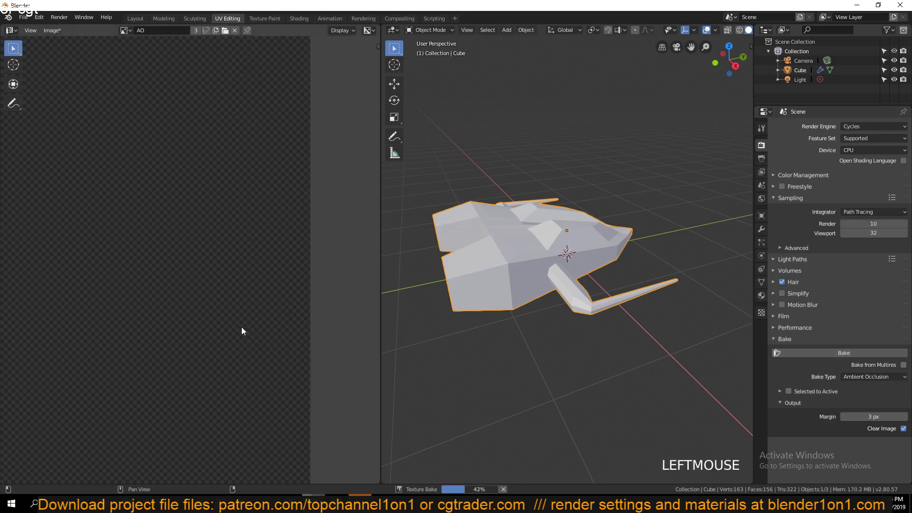
pyautogui.moveTo(218, 302); pyautogui.dragTo(255, 306, button='middle')
pyautogui.scroll(-5, 223, 299)
pyautogui.moveTo(198, 286); pyautogui.dragTo(245, 347, button='middle')
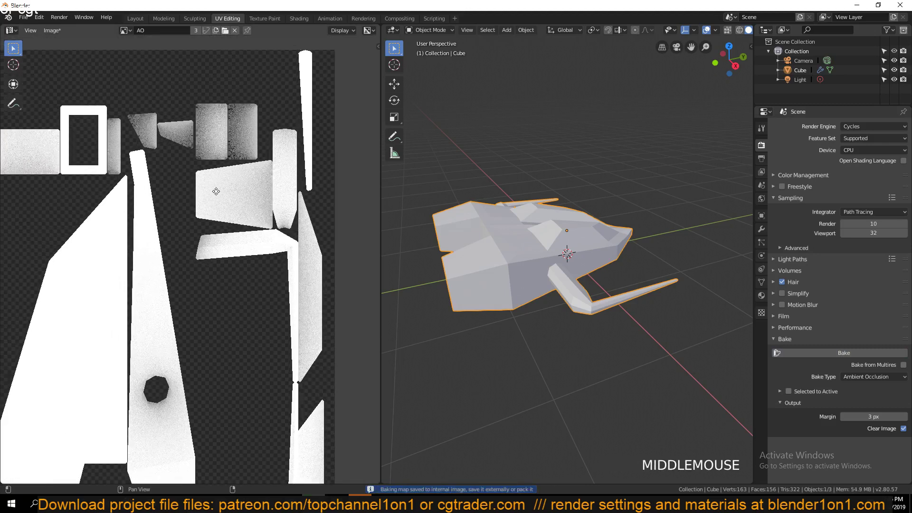
pyautogui.scroll(-3, 189, 254)
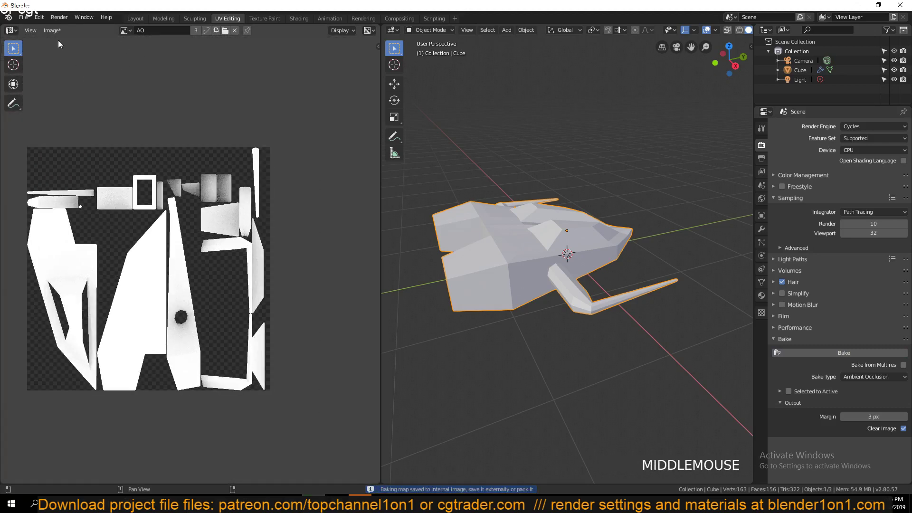
# - Save the baked image as AO.png in the GAME PROJECT folder inside Documents
pyautogui.click(50, 30)
pyautogui.click(86, 122)
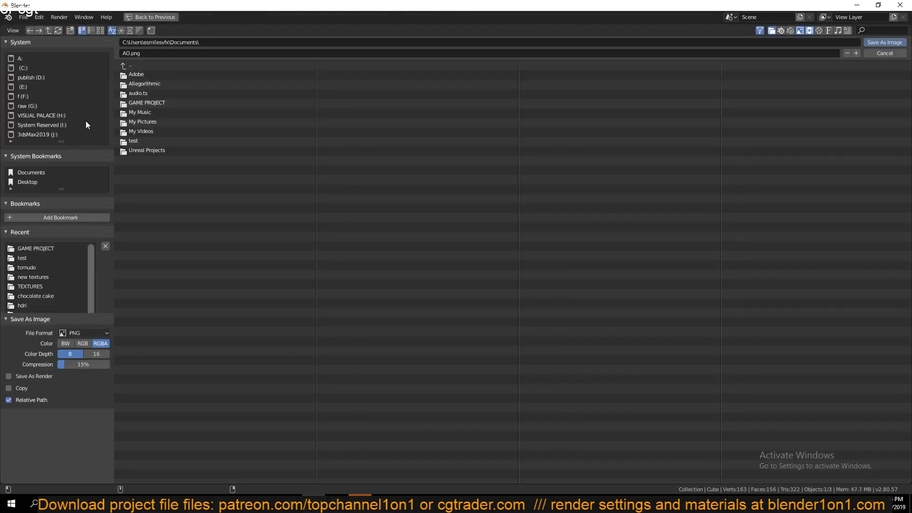
pyautogui.click(144, 102)
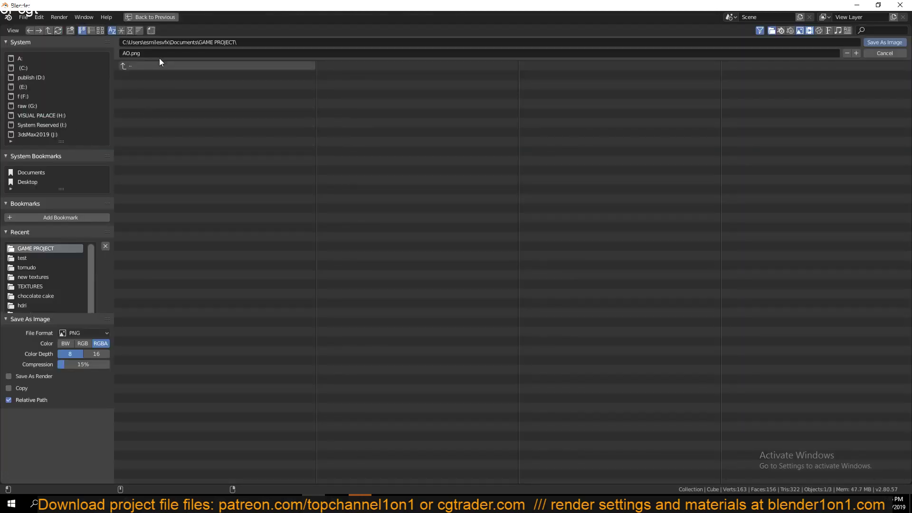
pyautogui.click(159, 54)
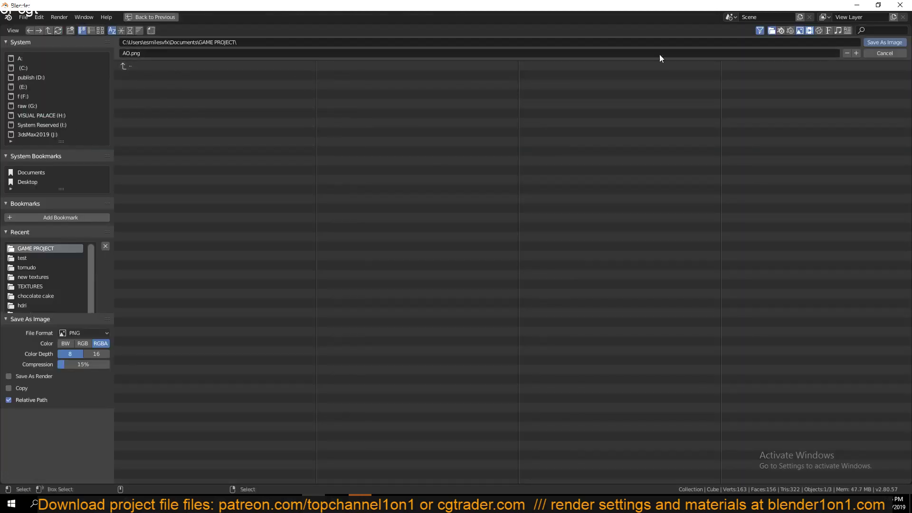
pyautogui.click(885, 42)
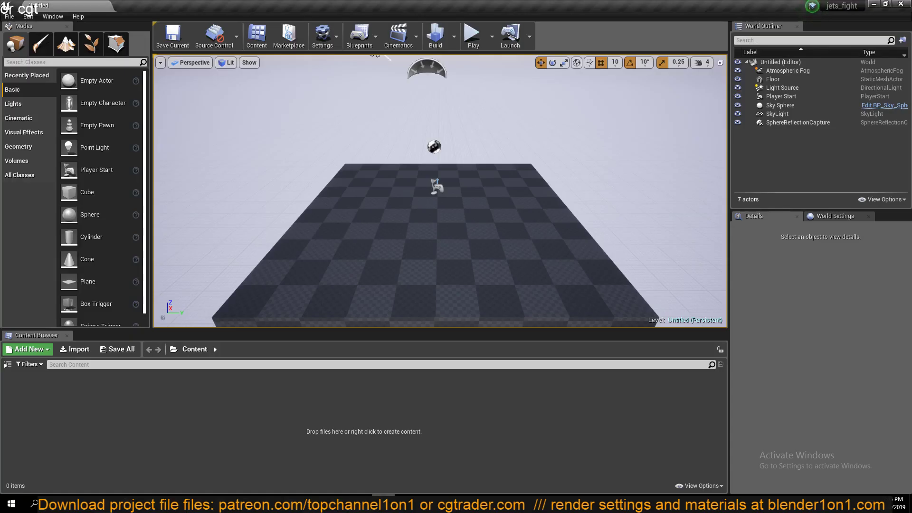
# - Switch to the jets_fight project in Unreal Editor and examine the level's floor from several angles
pyautogui.scroll(-1, 314, 160)
pyautogui.keyDown('alt'); pyautogui.moveTo(307, 155); pyautogui.dragTo(451, 158); pyautogui.keyUp('alt')
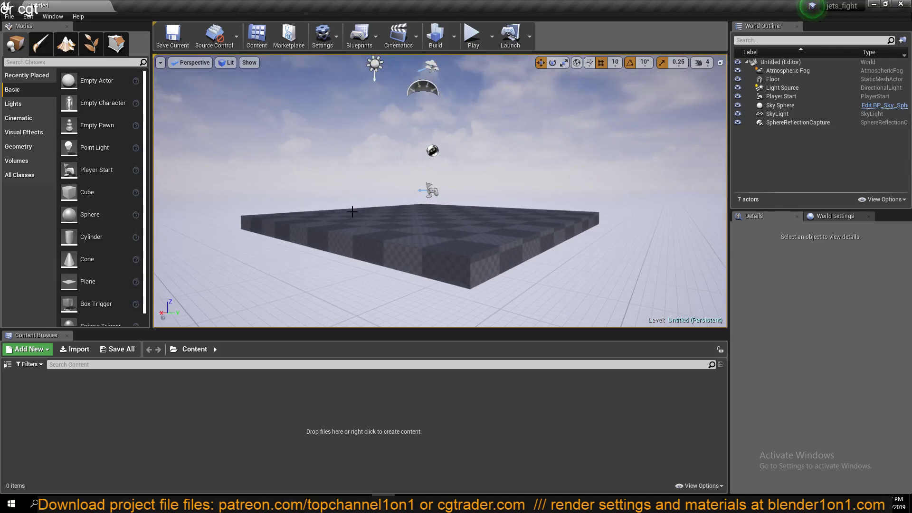
pyautogui.keyDown('alt'); pyautogui.moveTo(307, 172); pyautogui.dragTo(262, 142); pyautogui.keyUp('alt')
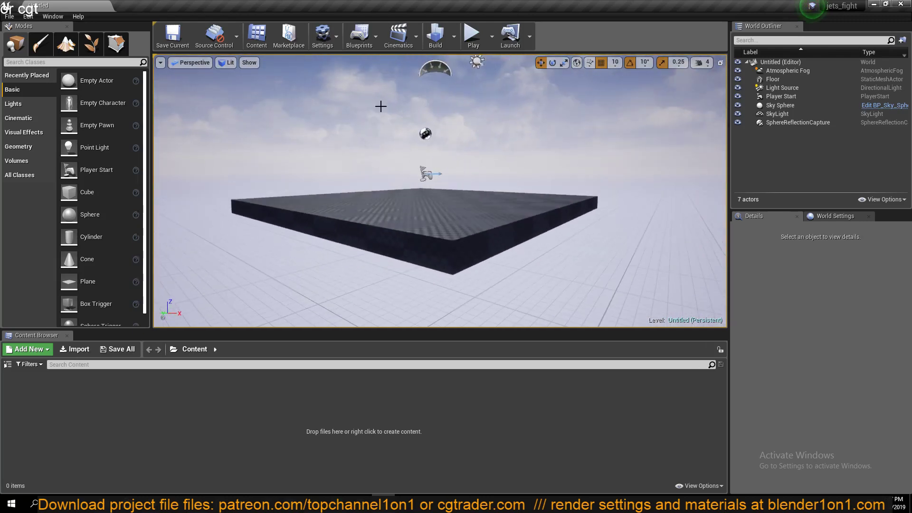
pyautogui.scroll(-2, 387, 105)
pyautogui.keyDown('alt'); pyautogui.moveTo(391, 105); pyautogui.dragTo(386, 179); pyautogui.keyUp('alt')
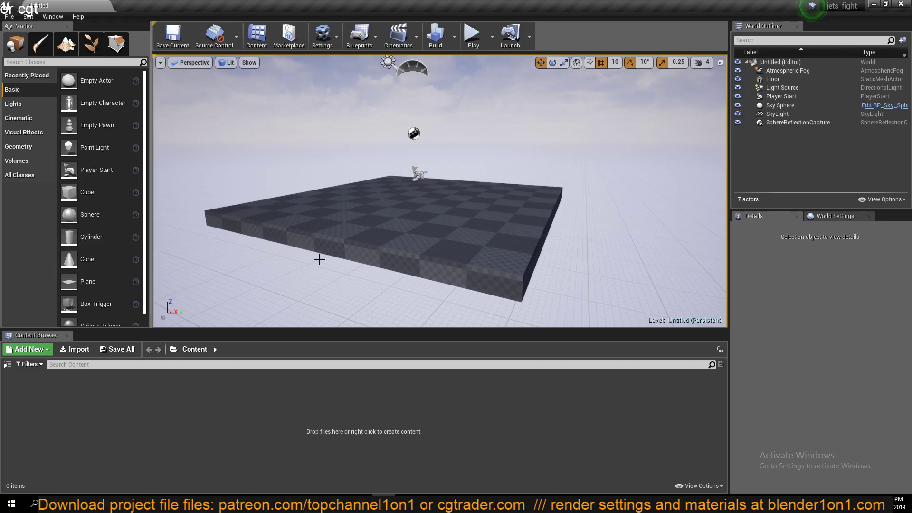
# - Import flyingjet.fbx from the GAME PROJECT folder in Documents into the Content folder with the default FBX import options
pyautogui.click(75, 350)
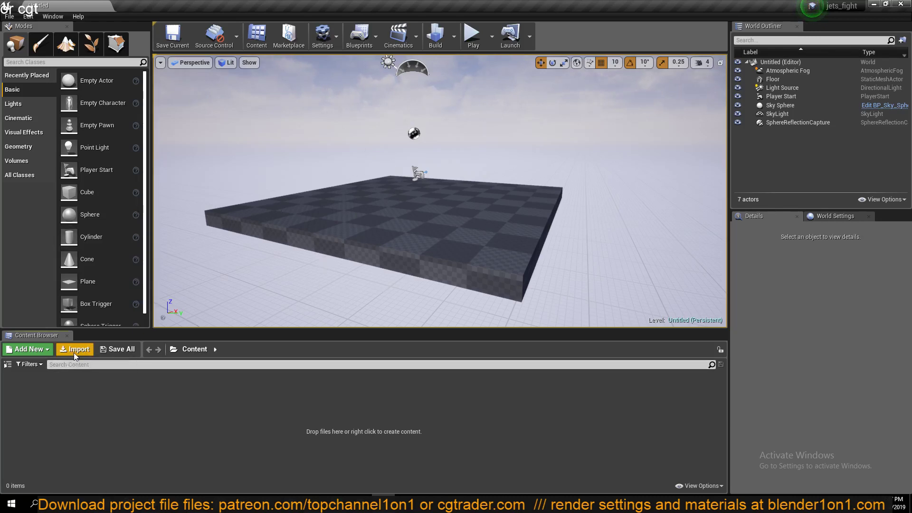
pyautogui.moveTo(267, 7); pyautogui.dragTo(496, 69)
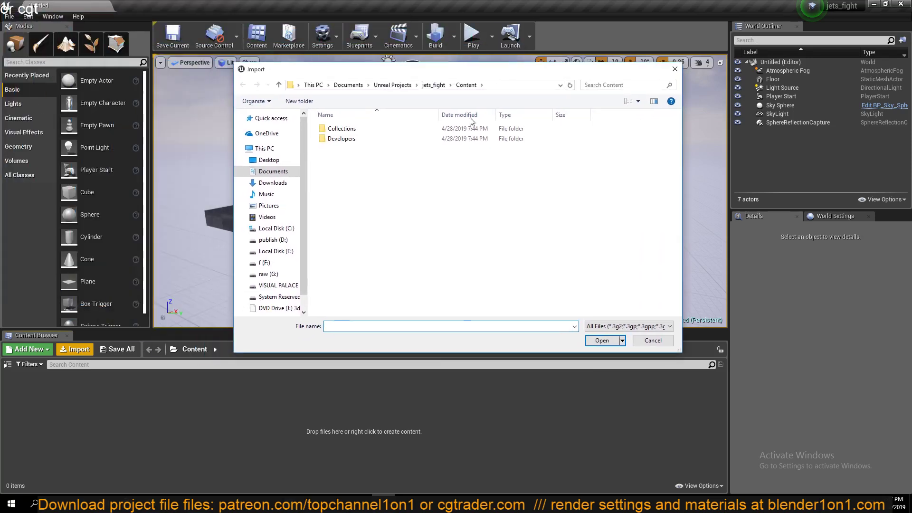
pyautogui.scroll(-3, 277, 290)
pyautogui.scroll(3, 283, 282)
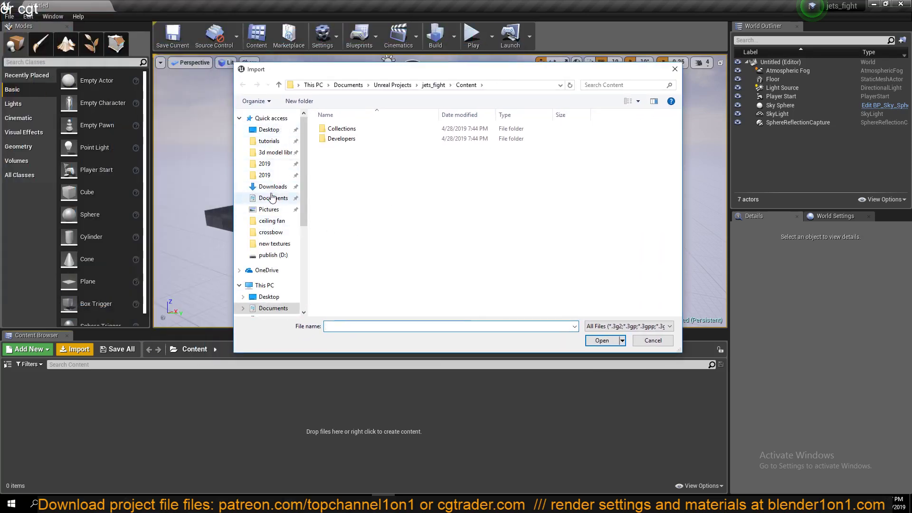
pyautogui.click(274, 199)
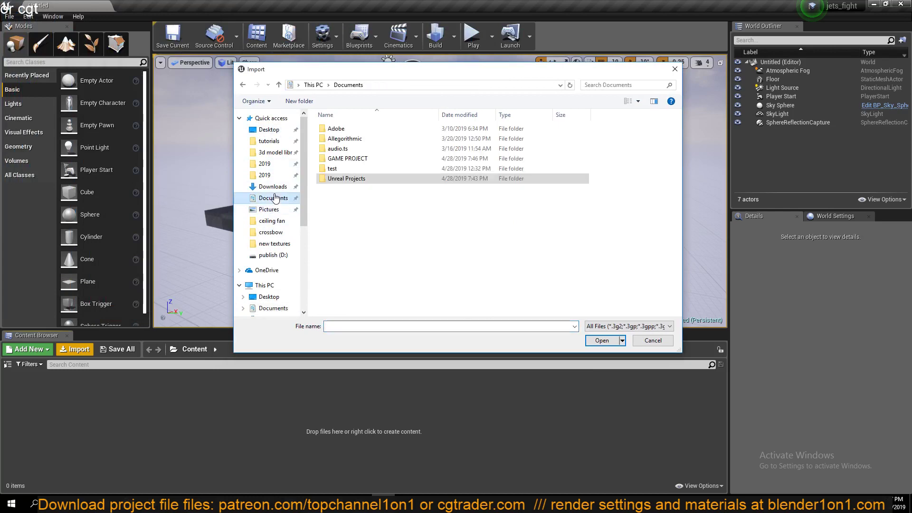
pyautogui.doubleClick(347, 158)
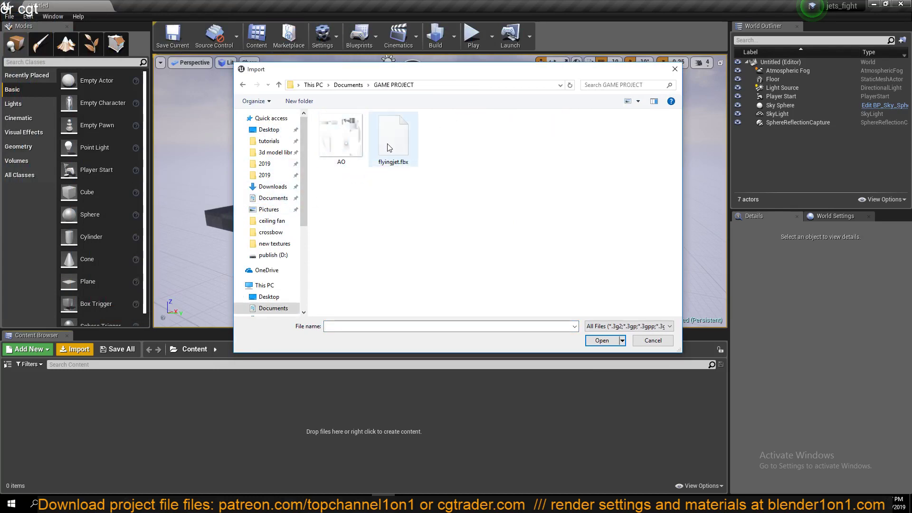
pyautogui.doubleClick(388, 145)
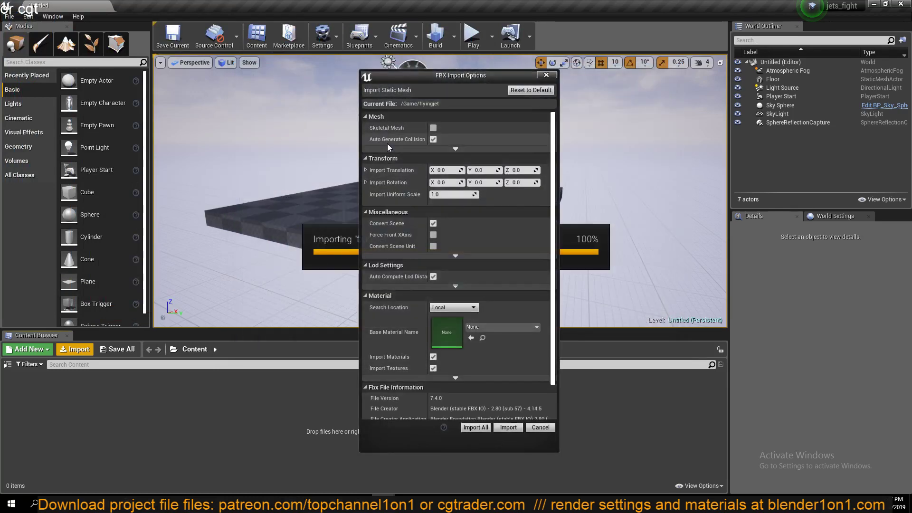
pyautogui.click(508, 428)
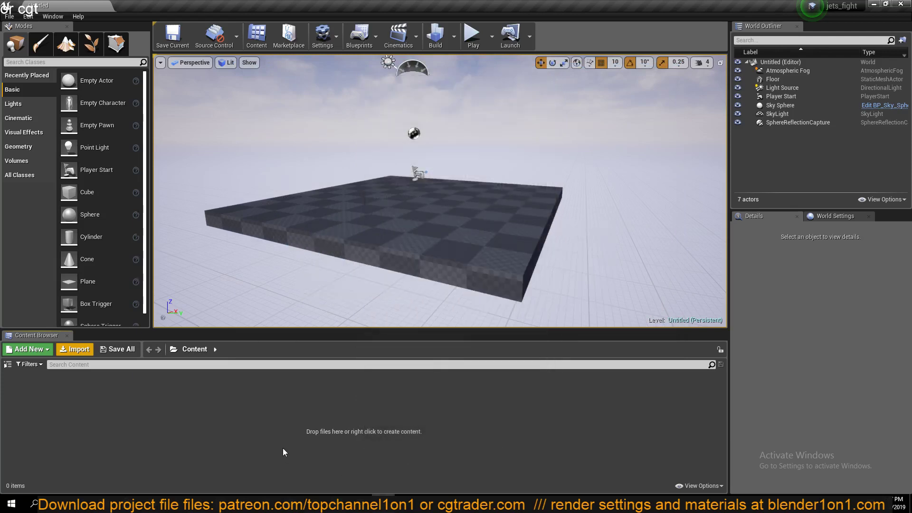
pyautogui.click(681, 110)
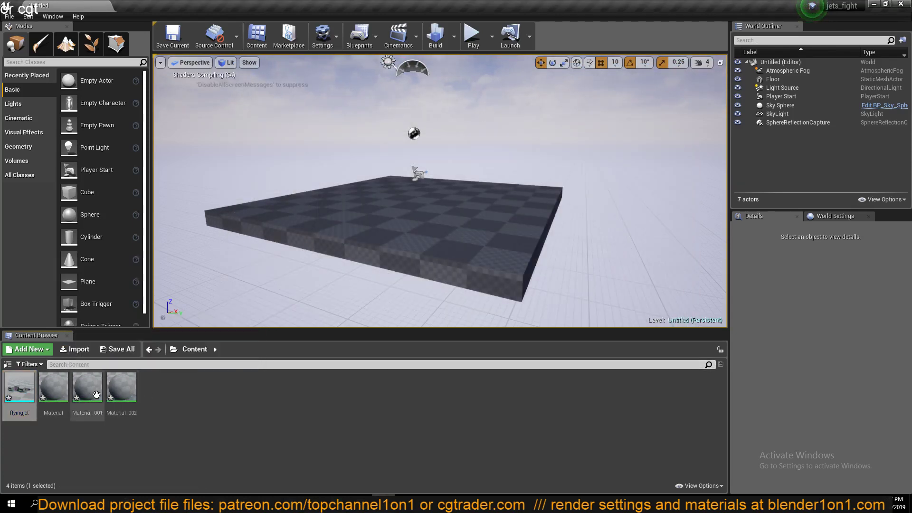
# - Open the imported flyingjet static mesh and examine its shape from several angles and distances
pyautogui.doubleClick(17, 391)
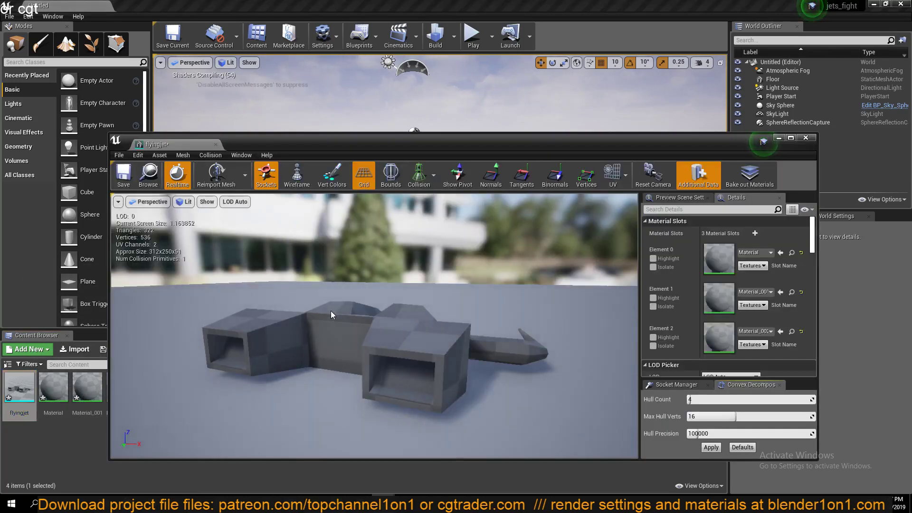
pyautogui.moveTo(331, 310); pyautogui.dragTo(271, 327)
pyautogui.scroll(-6, 267, 370)
pyautogui.scroll(3, 267, 370)
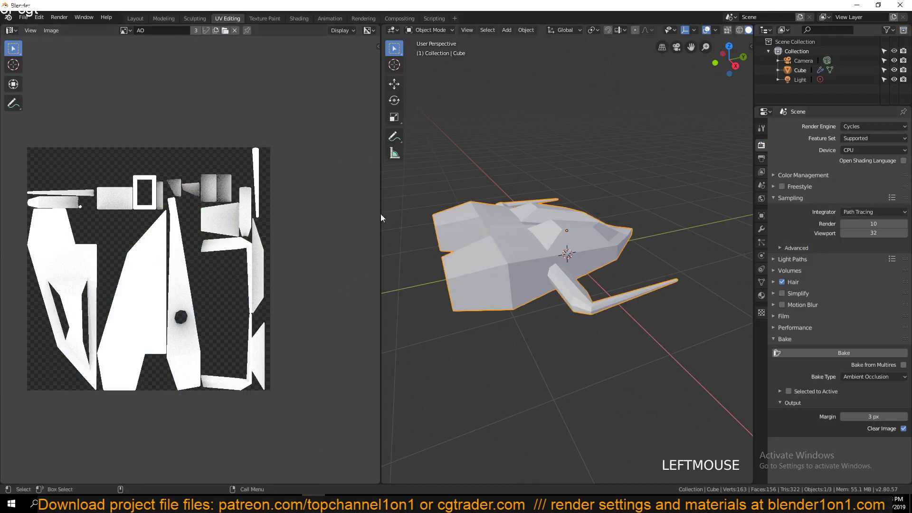
# - Switch to Blender and export the spaceship as FBX again
pyautogui.click(24, 18)
pyautogui.moveTo(57, 203)
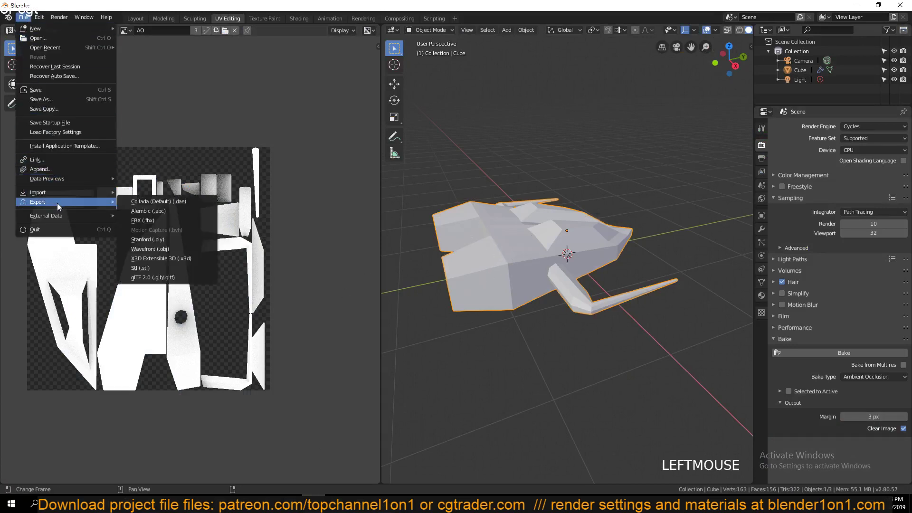
pyautogui.click(157, 229)
pyautogui.press('Escape')
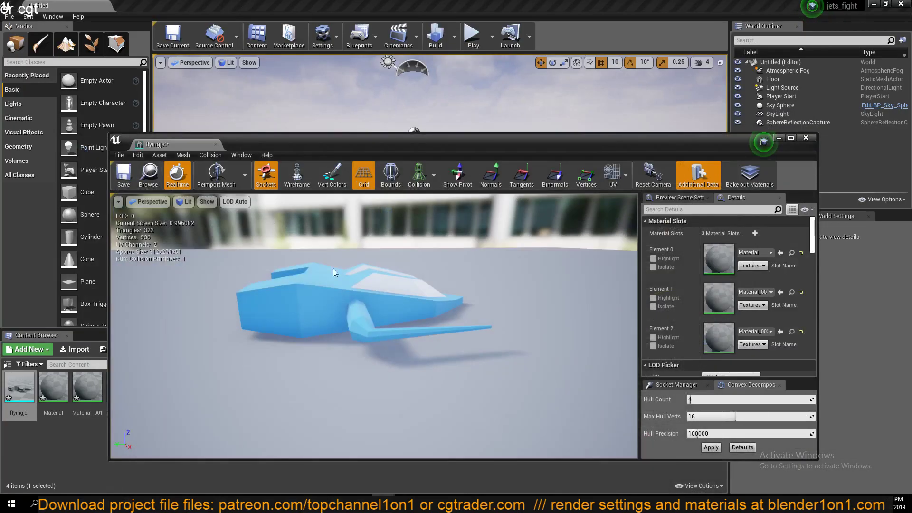
# - Return to Unreal Editor, examine the colors on the flyingjet mesh, and close its mesh editor
pyautogui.moveTo(316, 261); pyautogui.dragTo(232, 263)
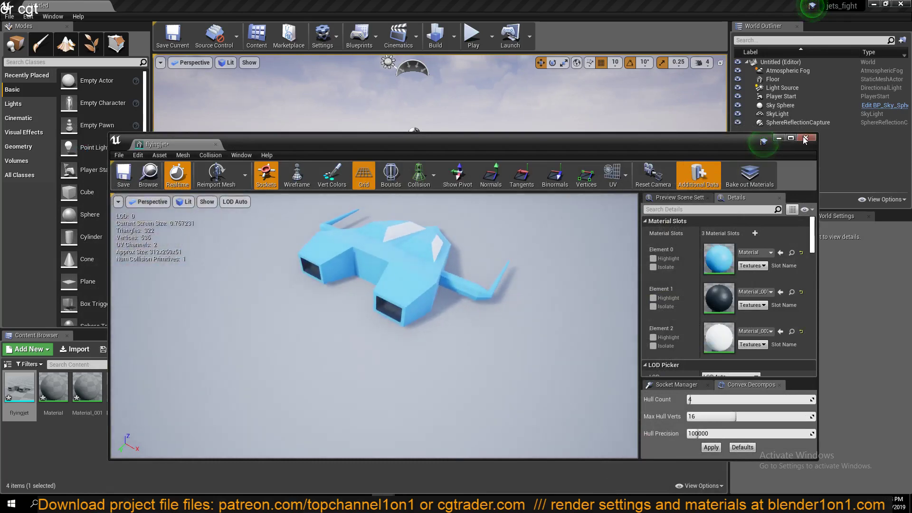
pyautogui.click(805, 137)
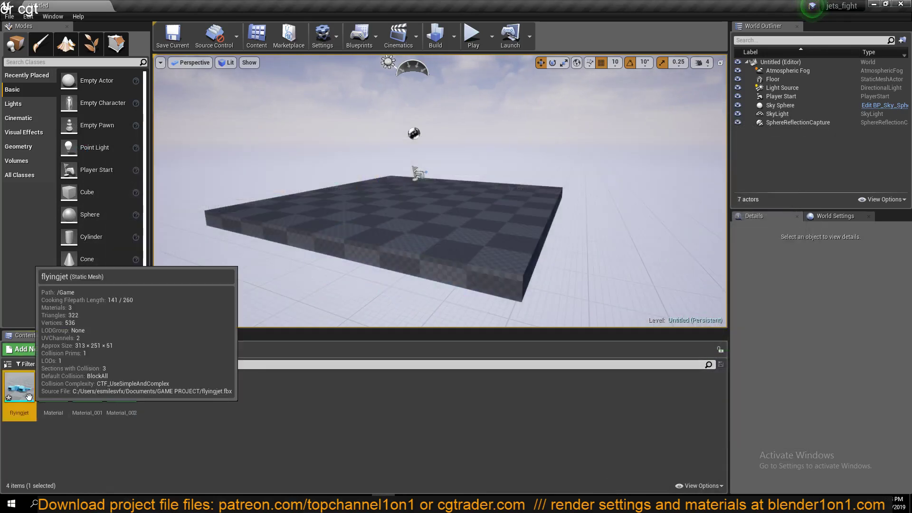
pyautogui.rightClick(25, 378)
pyautogui.click(87, 180)
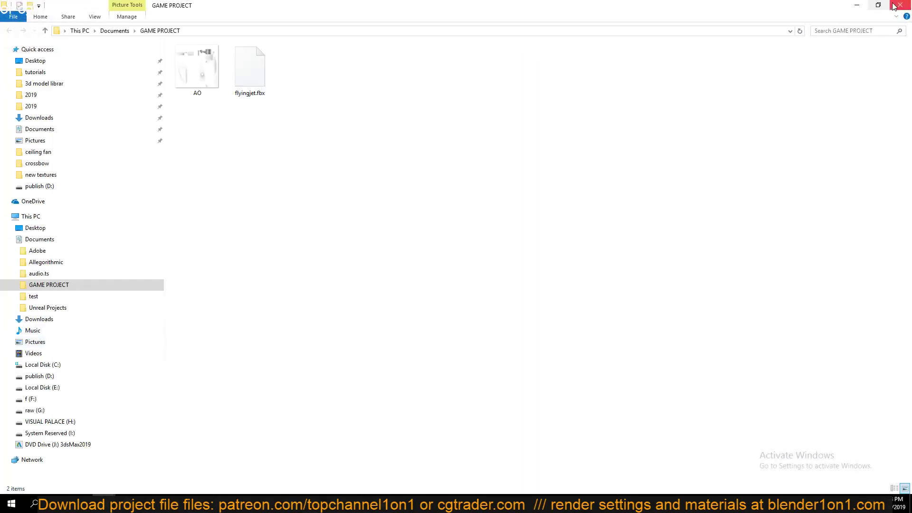
pyautogui.click(894, 5)
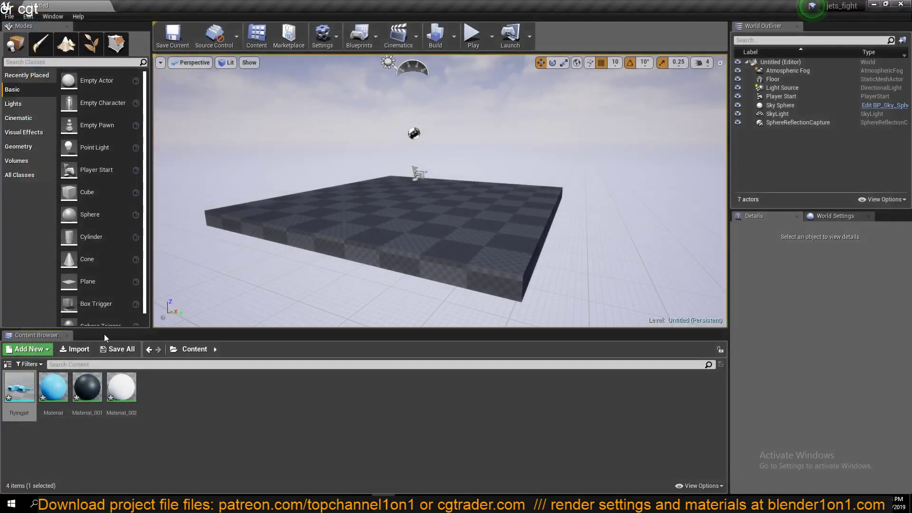
# - Reimport the flyingjet static mesh from its source file, examine it from several angles, and close its mesh editor
pyautogui.rightClick(11, 394)
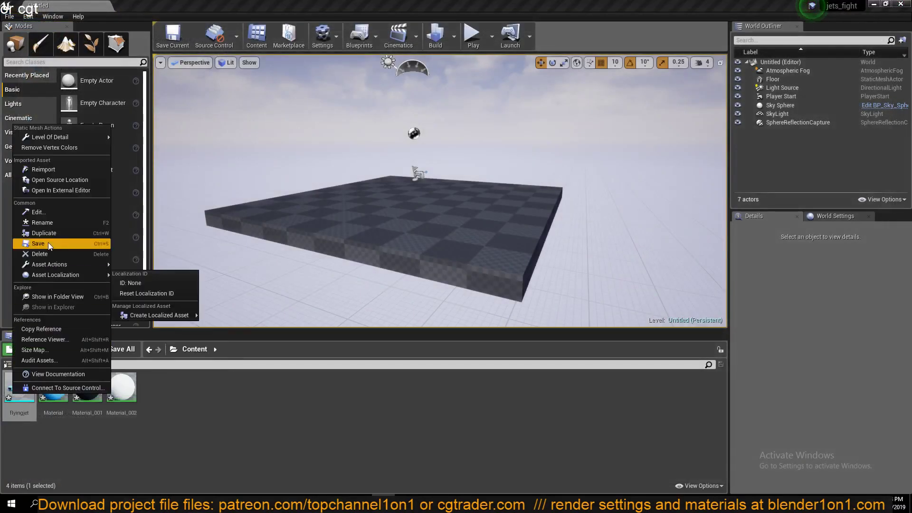
pyautogui.click(77, 170)
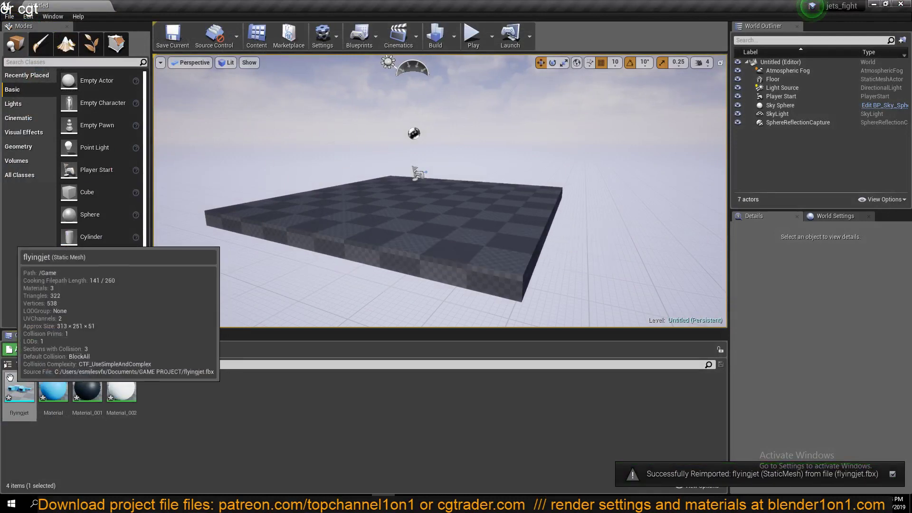
pyautogui.doubleClick(19, 387)
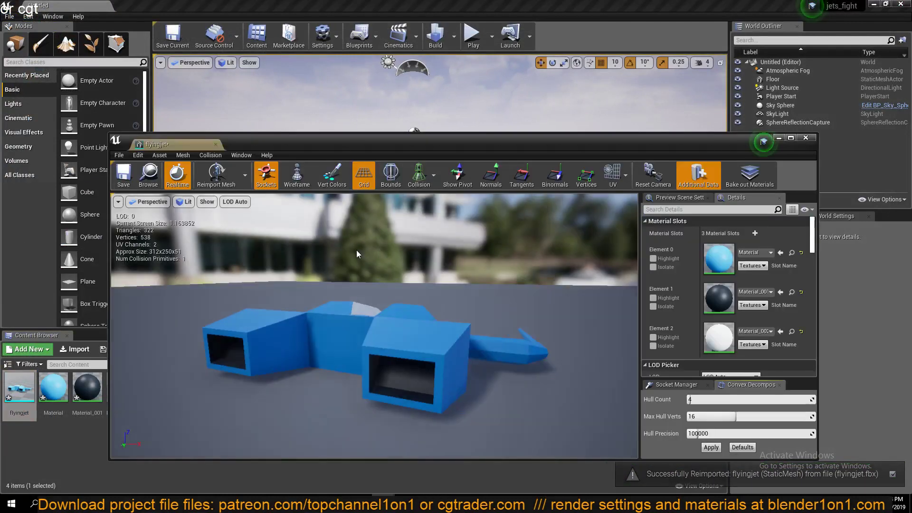
pyautogui.moveTo(355, 266); pyautogui.dragTo(213, 280, button='right')
pyautogui.moveTo(459, 288); pyautogui.dragTo(492, 308, button='right')
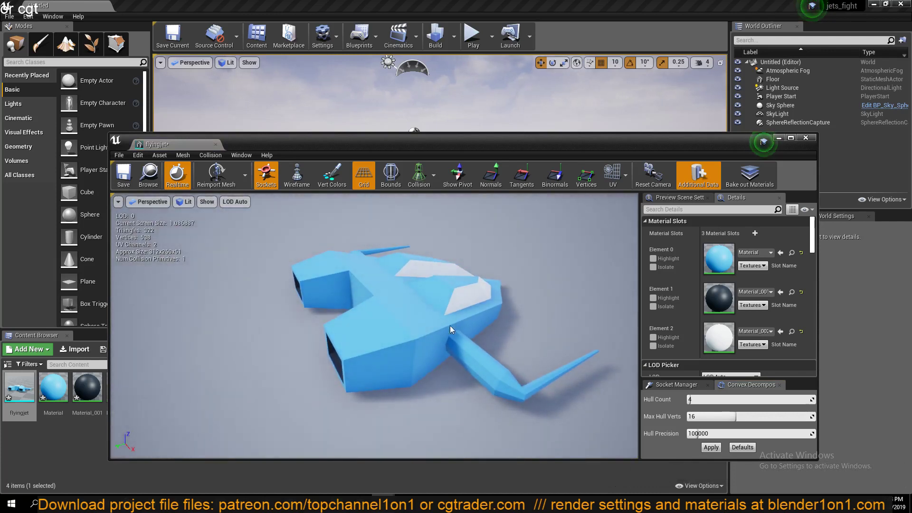
pyautogui.click(806, 138)
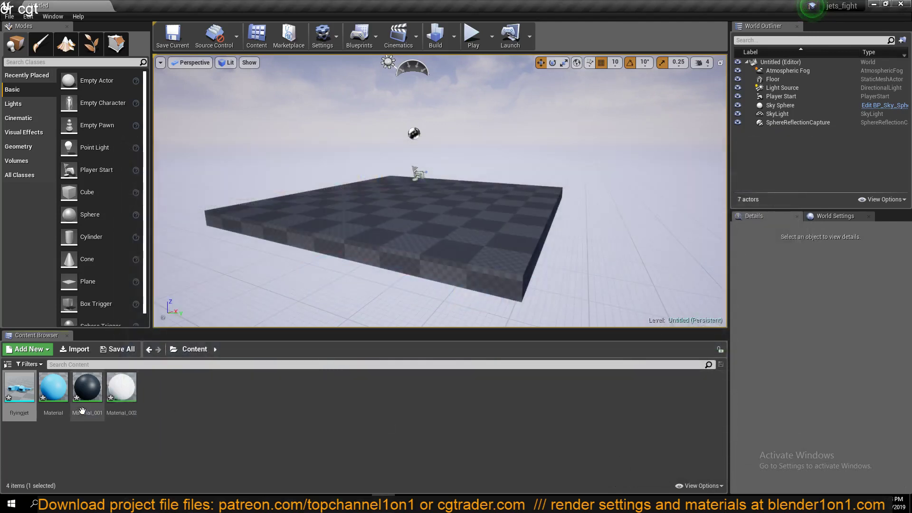
# - Open the blue asset named Material in a maximized Material Editor and separate its overlapping Material and Param nodes
pyautogui.click(59, 398)
pyautogui.doubleClick(58, 398)
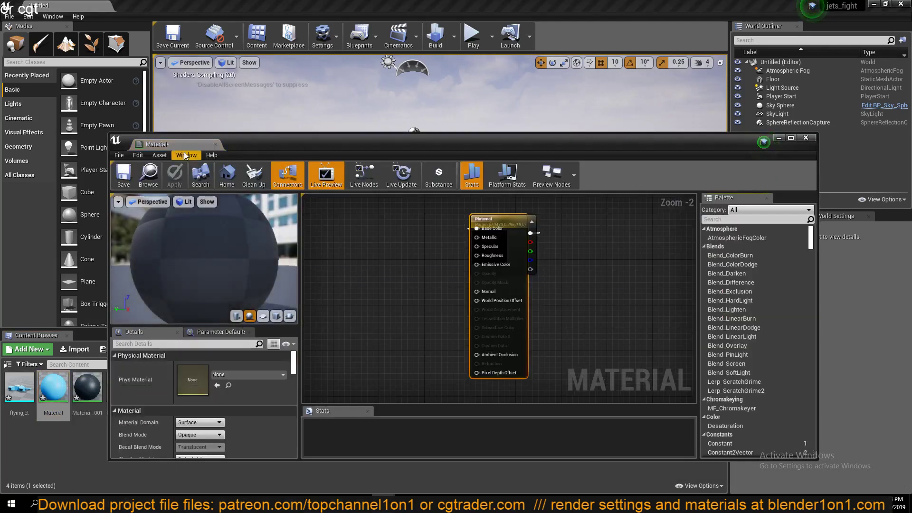
pyautogui.doubleClick(777, 149)
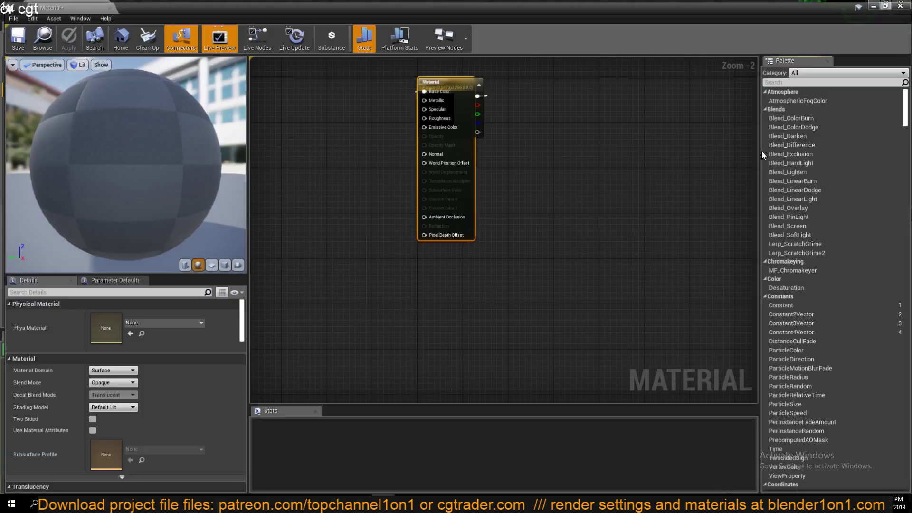
pyautogui.moveTo(436, 76); pyautogui.dragTo(545, 141)
pyautogui.click(431, 210)
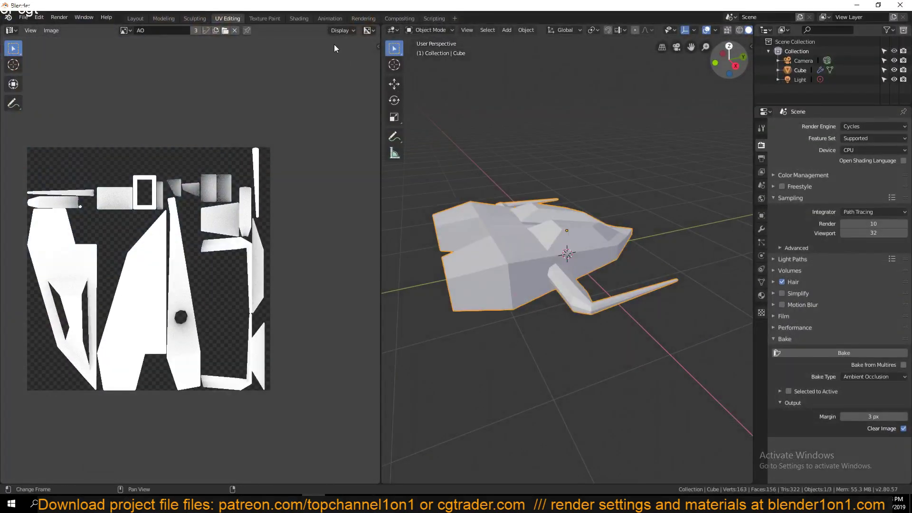
# - Examine the material's nodes in Blender's Shading workspace, and compare them with the Param node feeding Base Color in Unreal's Material Editor
pyautogui.click(300, 18)
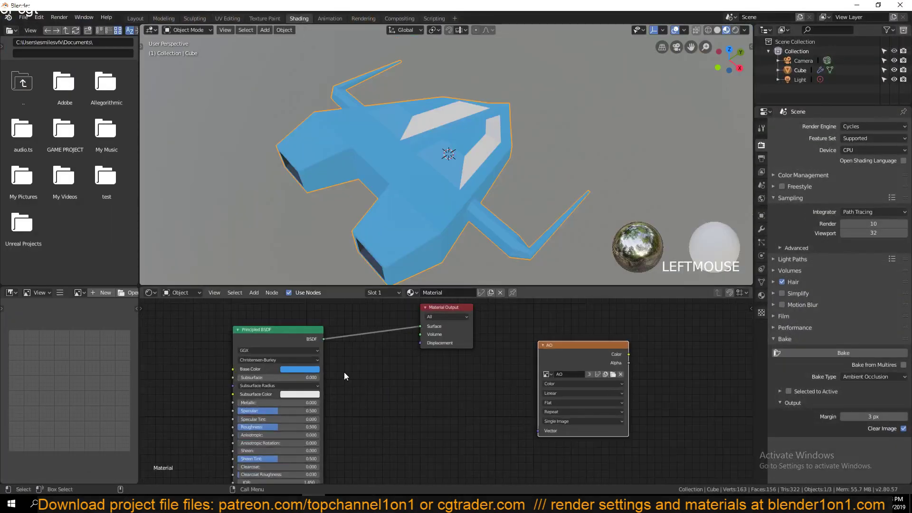
pyautogui.scroll(1, 291, 370)
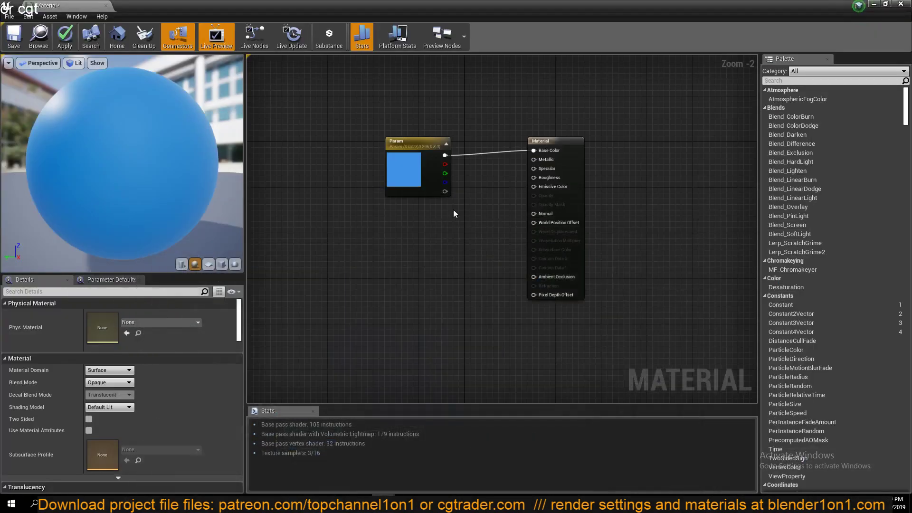
pyautogui.scroll(2, 407, 138)
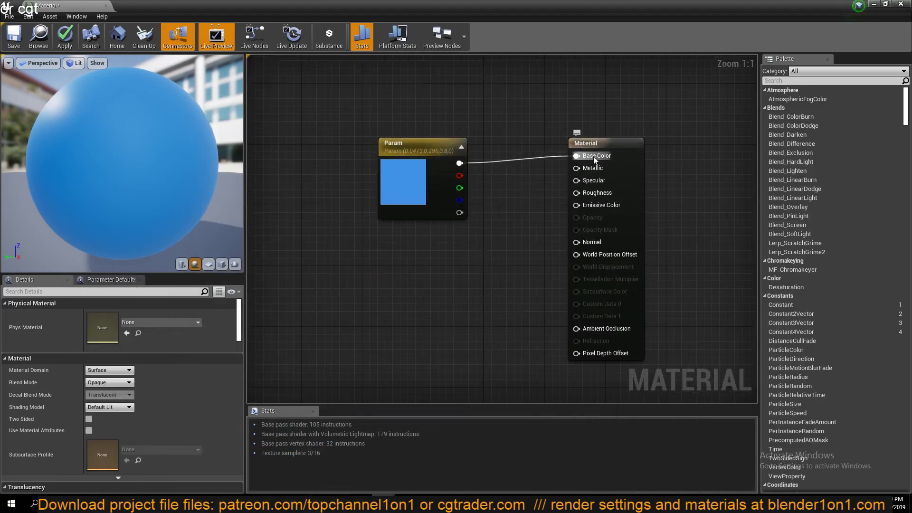
pyautogui.scroll(-2, 495, 198)
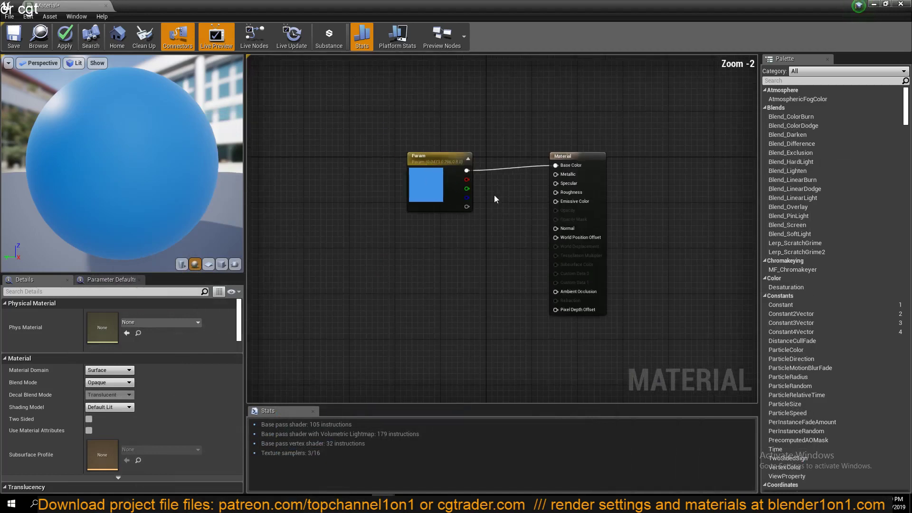
pyautogui.click(433, 182)
pyautogui.click(411, 240)
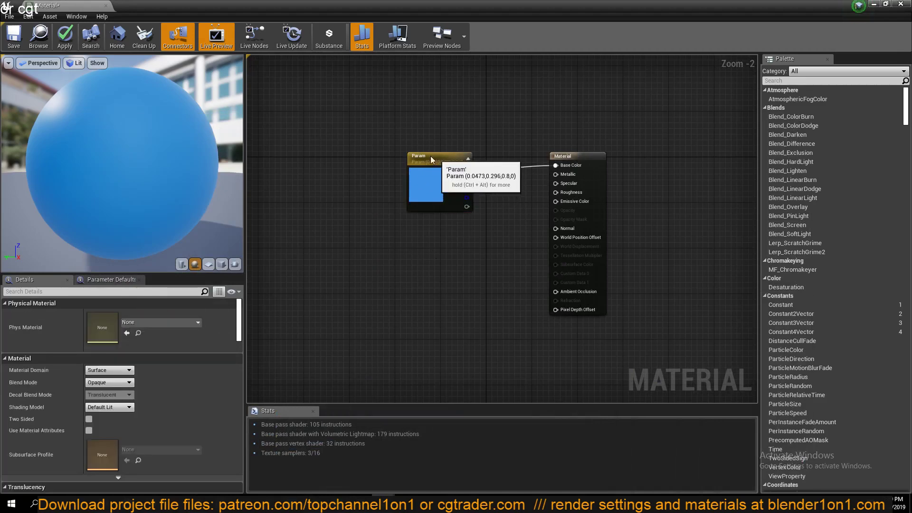
# - Uncover the Content Browser behind the Material Editor and import the AO image from the GAME PROJECT folder into the Content folder
pyautogui.moveTo(431, 158); pyautogui.dragTo(397, 141)
pyautogui.moveTo(499, 4); pyautogui.dragTo(603, 96)
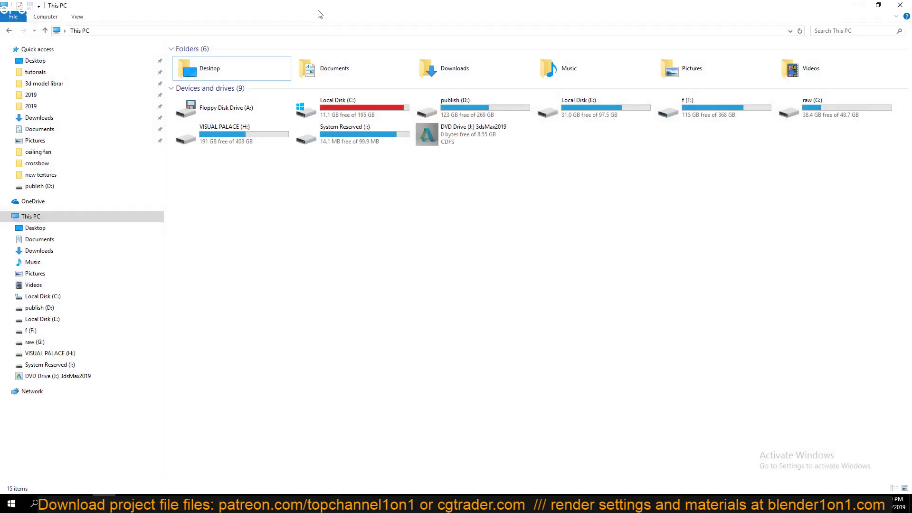
pyautogui.moveTo(318, 11); pyautogui.dragTo(493, 90)
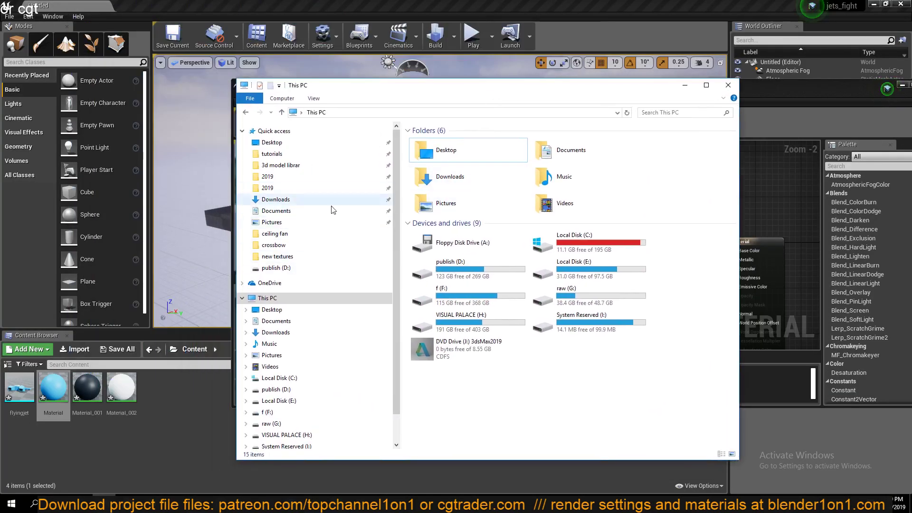
pyautogui.click(296, 211)
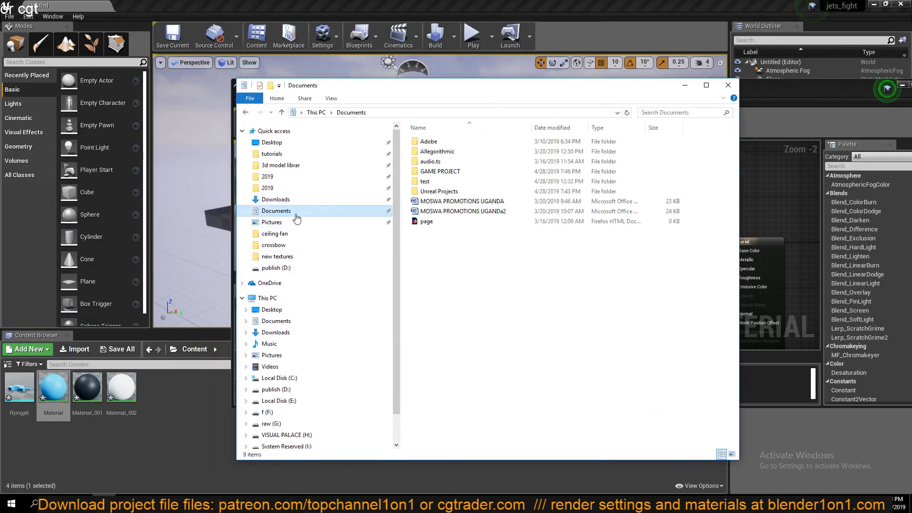
pyautogui.doubleClick(444, 171)
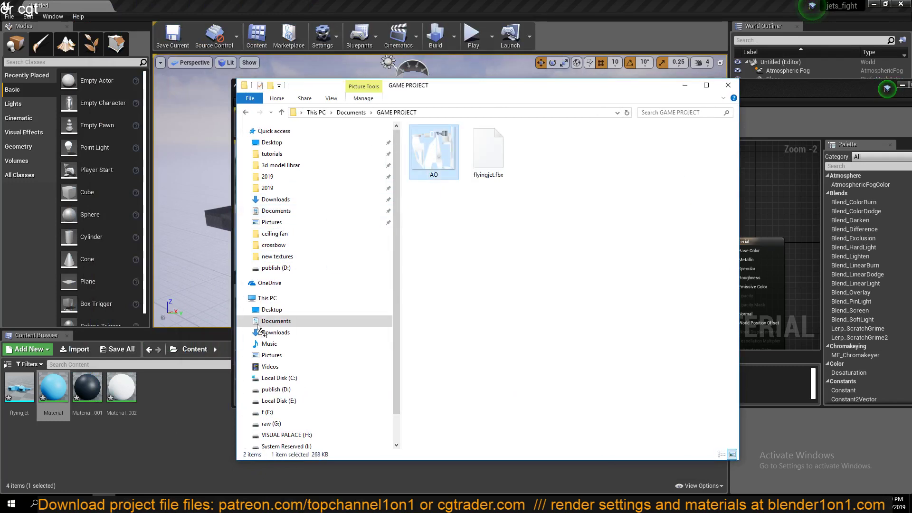
pyautogui.moveTo(258, 327); pyautogui.dragTo(71, 428)
pyautogui.click(685, 85)
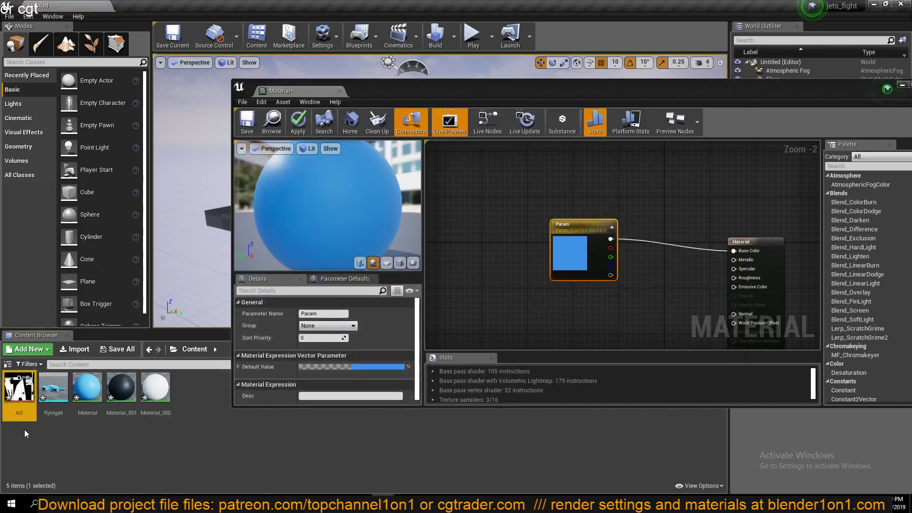
# - Add the AO texture to the blue material's graph as a Texture Sample node below the Param node
pyautogui.moveTo(18, 395); pyautogui.dragTo(477, 311)
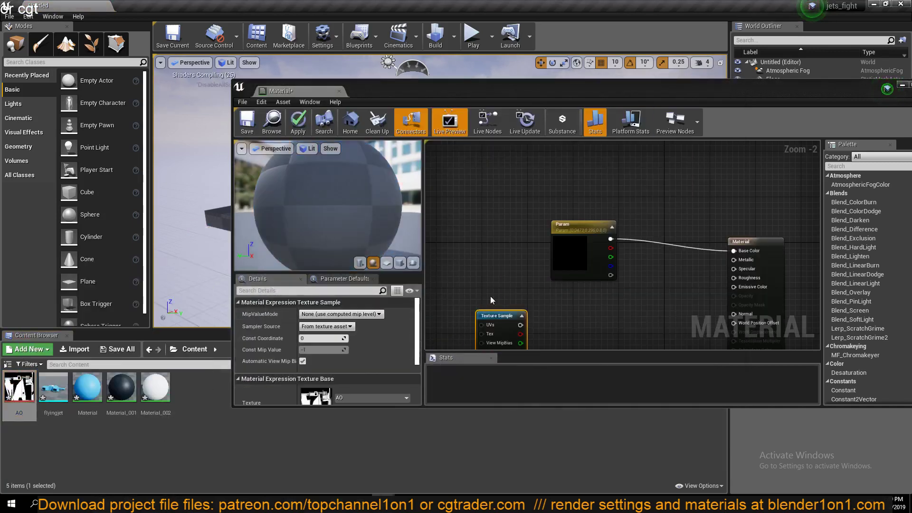
# - Move the Param and AO Texture Sample nodes away from the Material node to leave room for another node between them
pyautogui.moveTo(511, 225); pyautogui.dragTo(450, 164, button='right')
pyautogui.moveTo(450, 266); pyautogui.dragTo(499, 266)
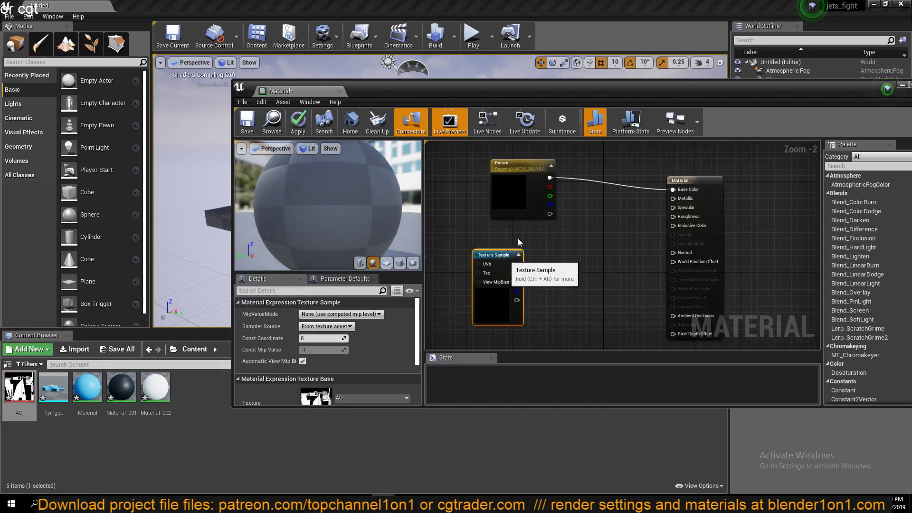
pyautogui.moveTo(492, 168); pyautogui.dragTo(446, 169)
pyautogui.moveTo(495, 257); pyautogui.dragTo(476, 252)
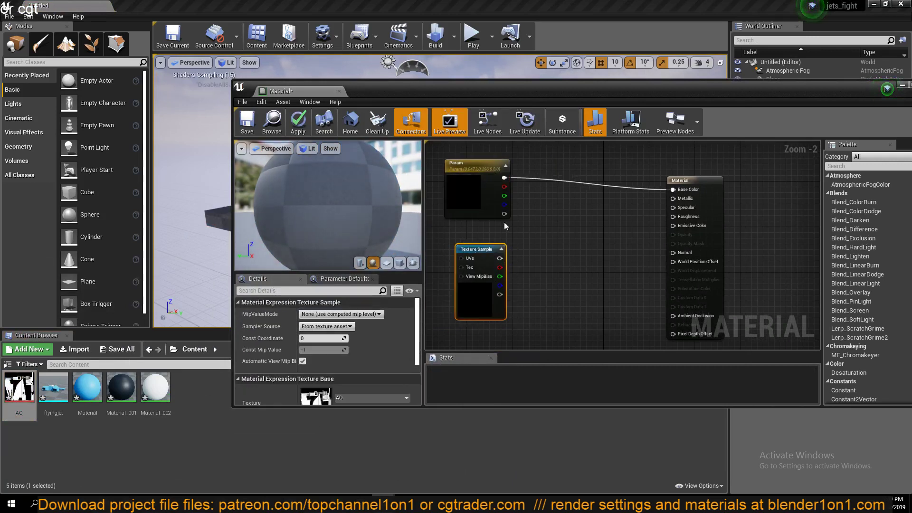
# - Search the node list for linear and blend nodes and look through the available blend functions
pyautogui.rightClick(557, 251)
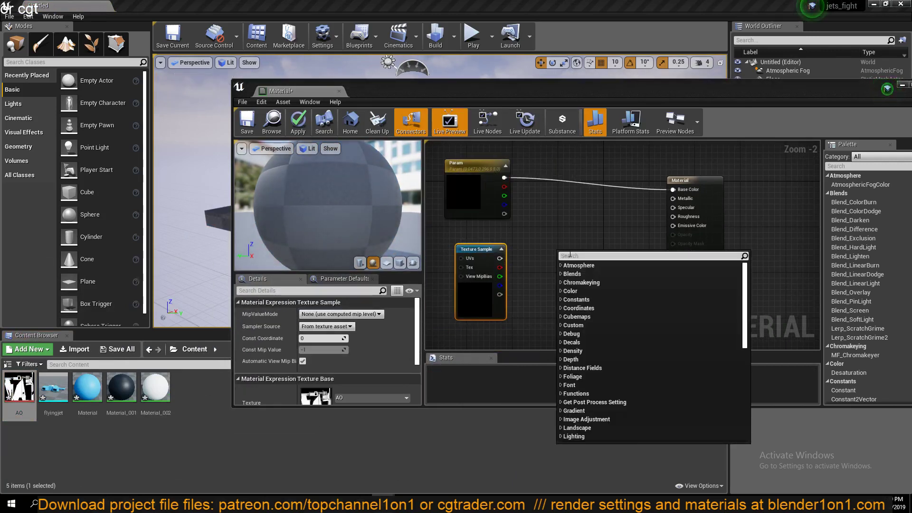
pyautogui.write('linear')
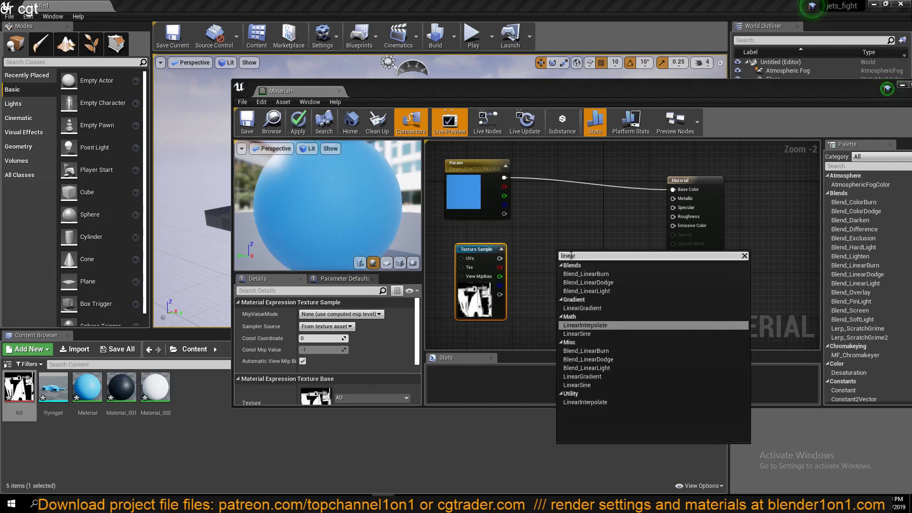
pyautogui.write('lear')
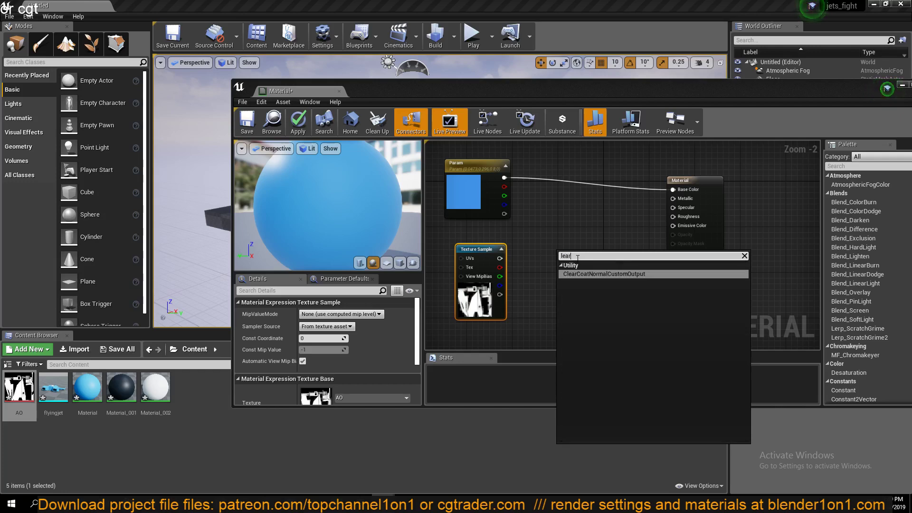
pyautogui.press('BackSpace')
pyautogui.press('BackSpace')
pyautogui.press('BackSpace')
pyautogui.press('BackSpace')
pyautogui.write('bkle')
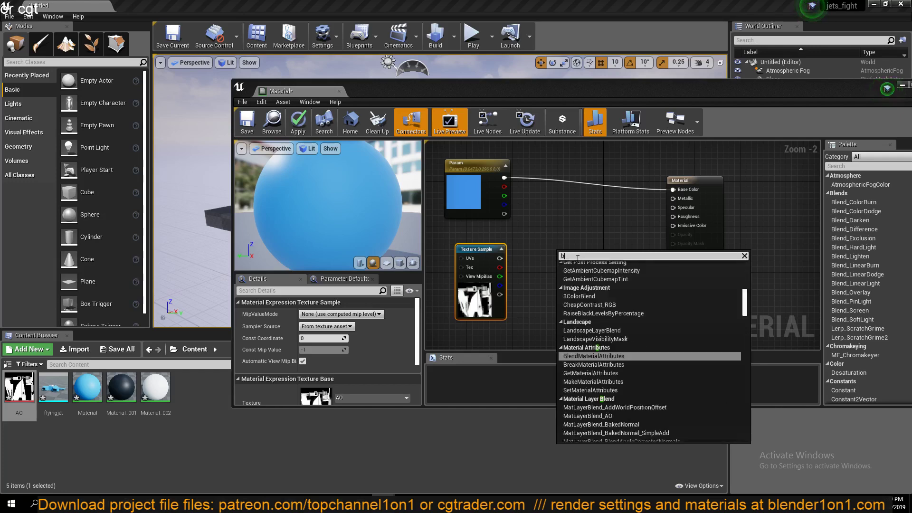
pyautogui.press('BackSpace')
pyautogui.press('BackSpace')
pyautogui.press('BackSpace')
pyautogui.write('len')
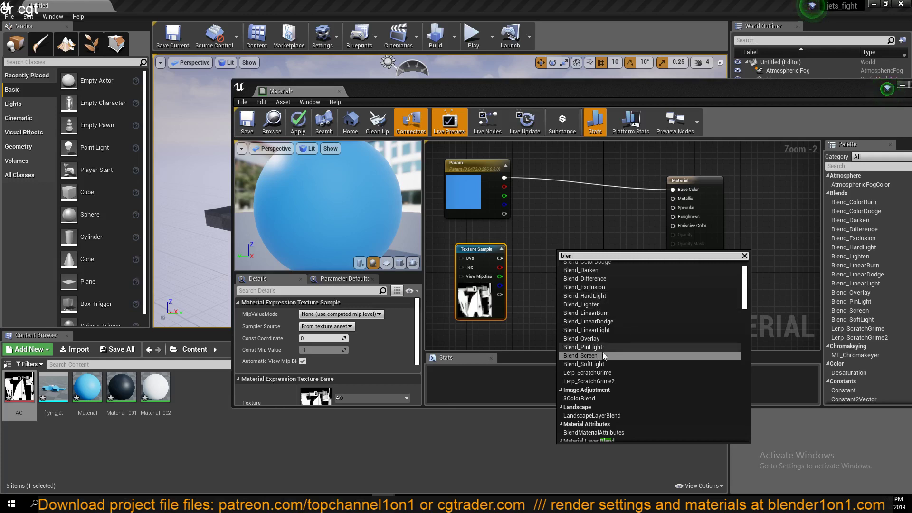
pyautogui.scroll(1, 597, 281)
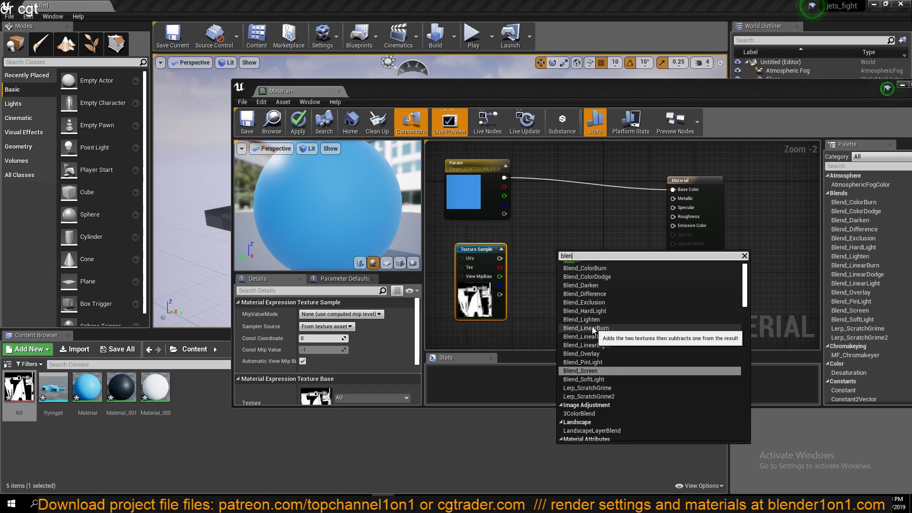
pyautogui.press('BackSpace')
pyautogui.press('BackSpace')
pyautogui.press('BackSpace')
pyautogui.press('BackSpace')
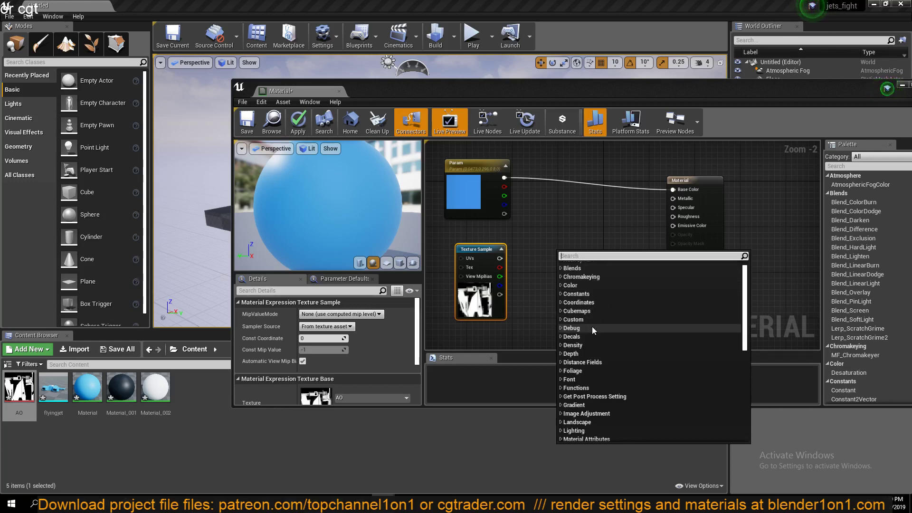
# - Add a Multiply node with Param into A and the AO Texture Sample into B, and feed its output to Base Color
pyautogui.write('mult')
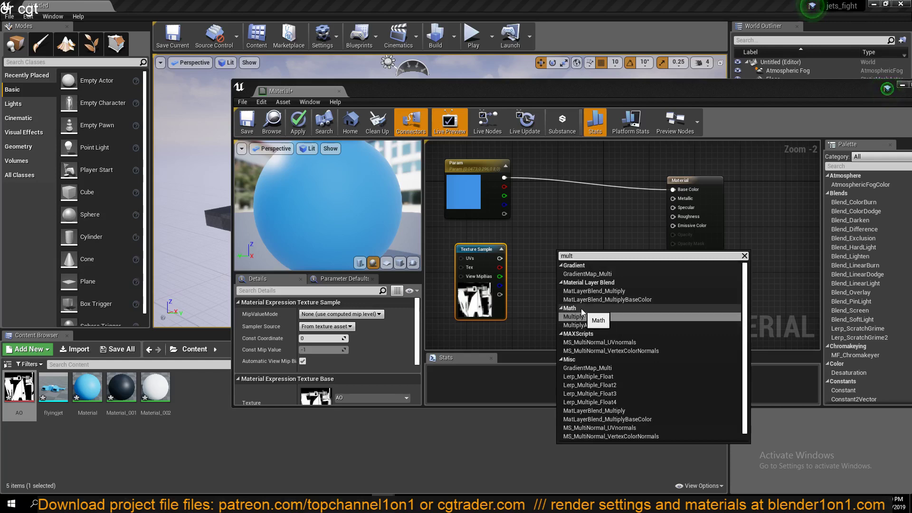
pyautogui.click(585, 315)
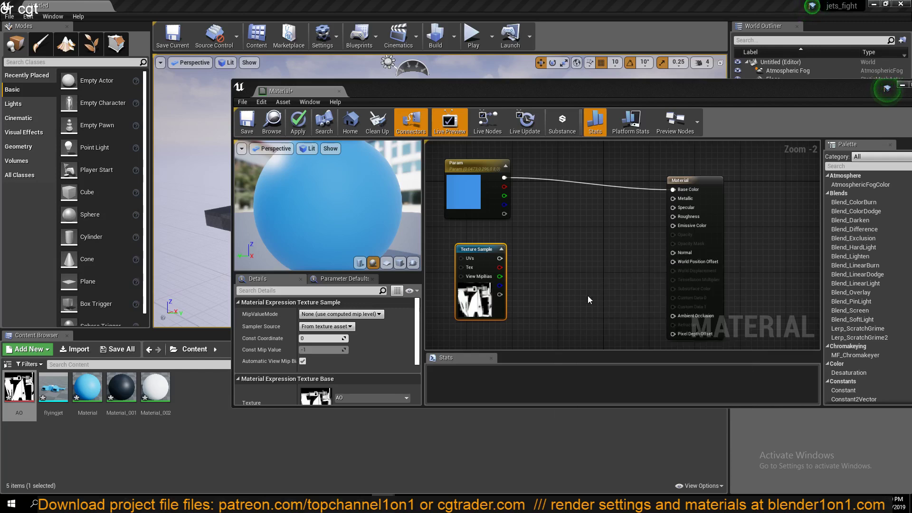
pyautogui.moveTo(583, 258); pyautogui.dragTo(604, 218)
pyautogui.moveTo(504, 178); pyautogui.dragTo(580, 224)
pyautogui.moveTo(500, 258); pyautogui.dragTo(673, 190)
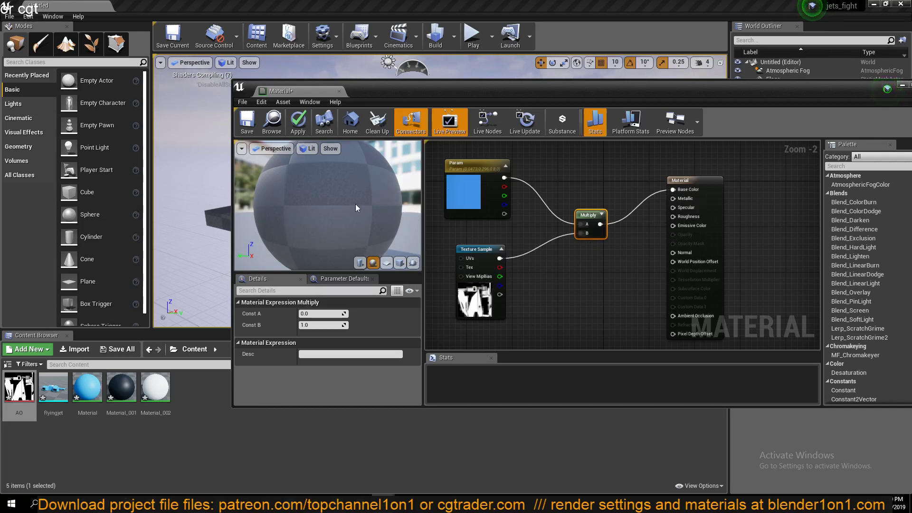
# - Save the blue material, check the AO pattern on its preview sphere, and close the Material Editor
pyautogui.click(247, 125)
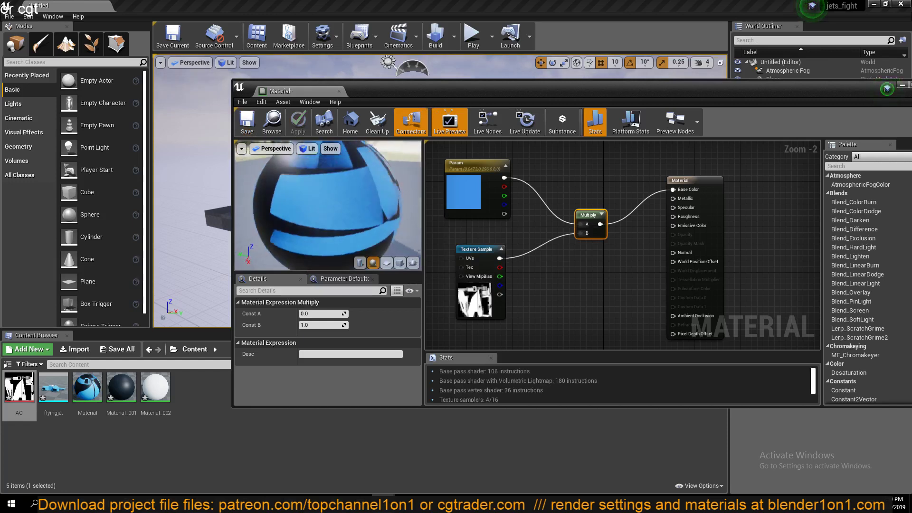
pyautogui.moveTo(386, 160); pyautogui.dragTo(385, 160)
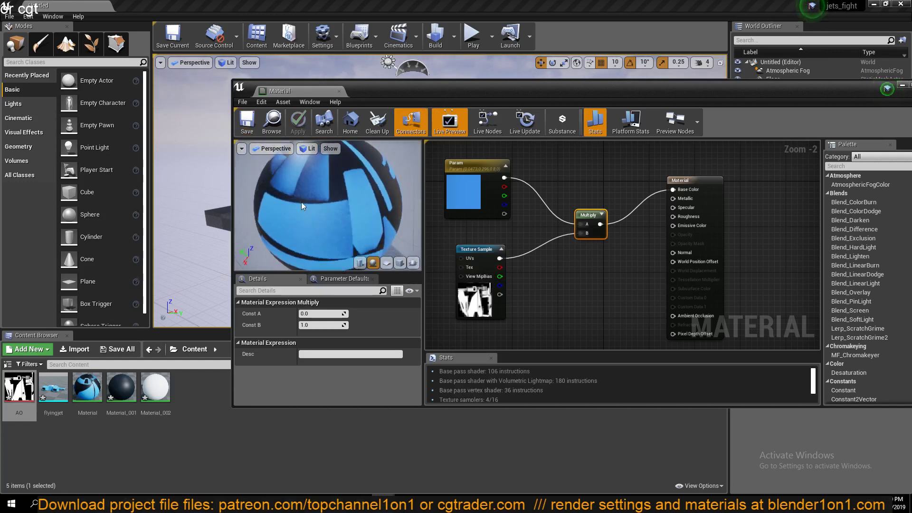
pyautogui.moveTo(846, 87); pyautogui.dragTo(648, 132)
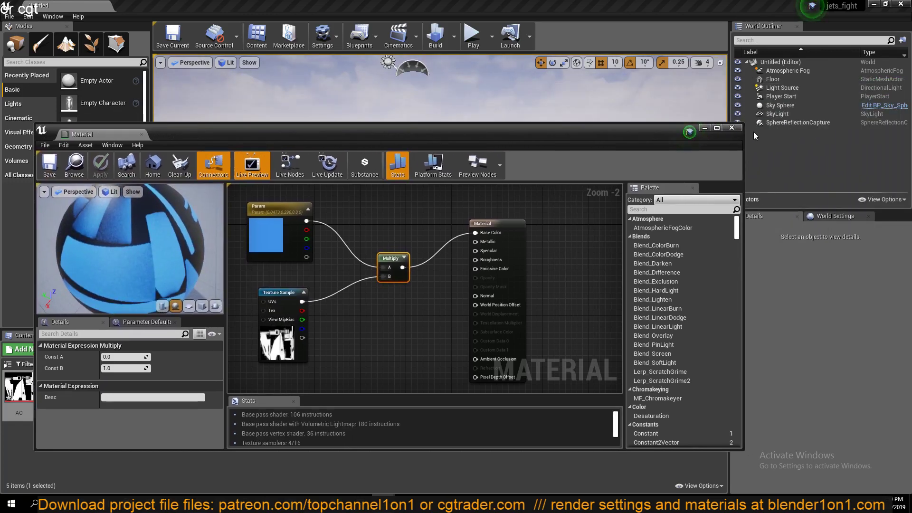
pyautogui.click(731, 129)
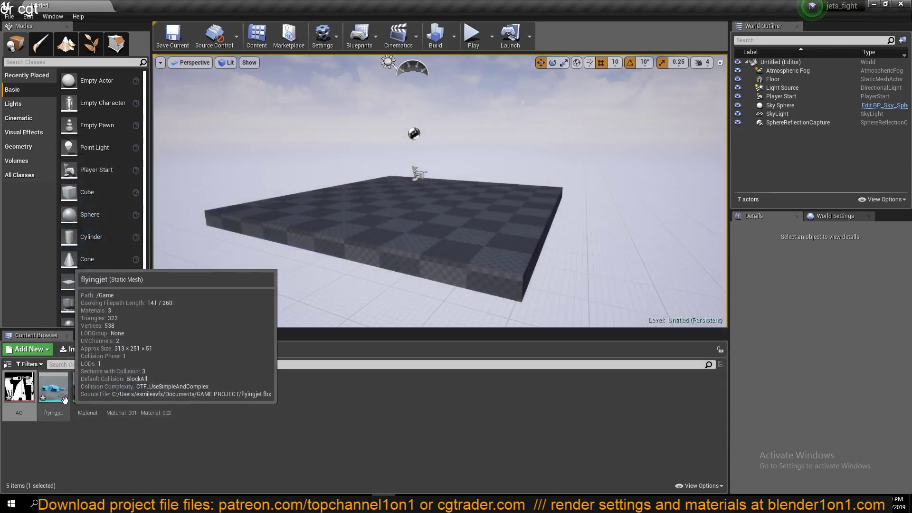
# - Open the flyingjet static mesh, examine its materials from several angles, and close the mesh editor
pyautogui.doubleClick(45, 394)
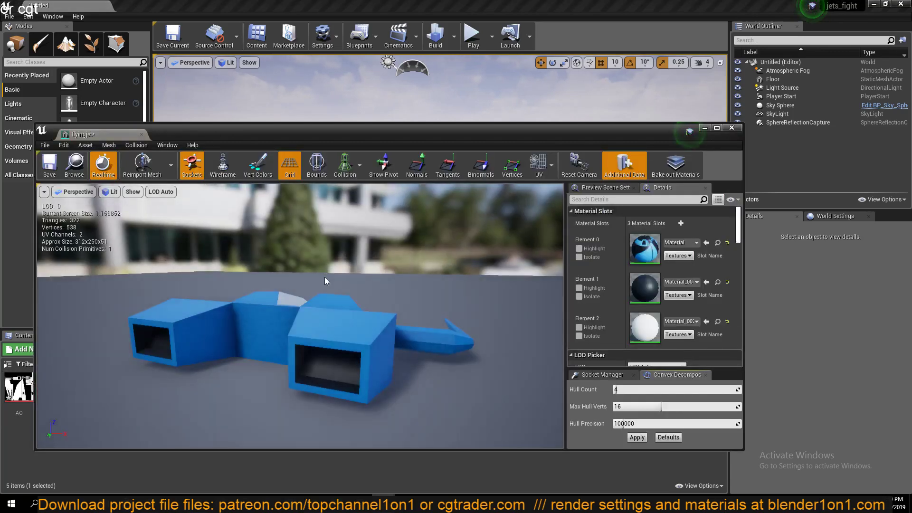
pyautogui.moveTo(324, 278); pyautogui.dragTo(334, 293)
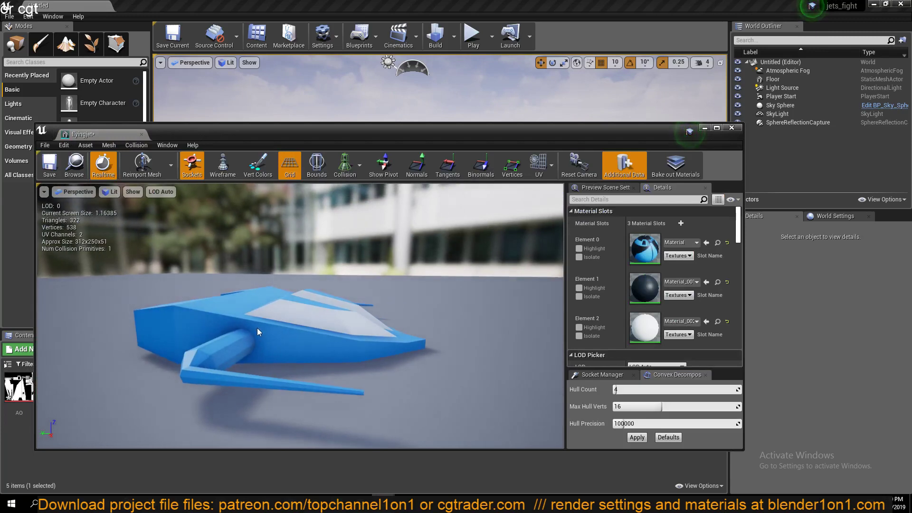
pyautogui.moveTo(258, 328); pyautogui.dragTo(291, 335)
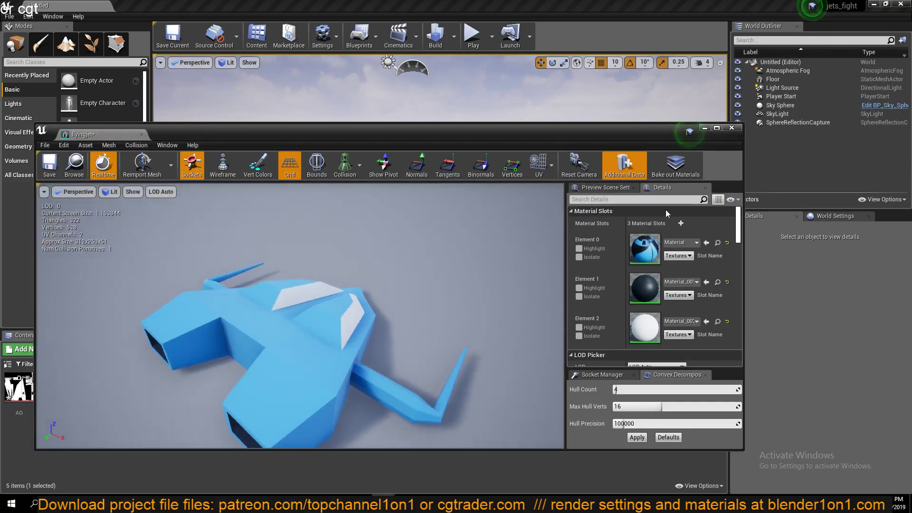
pyautogui.click(732, 128)
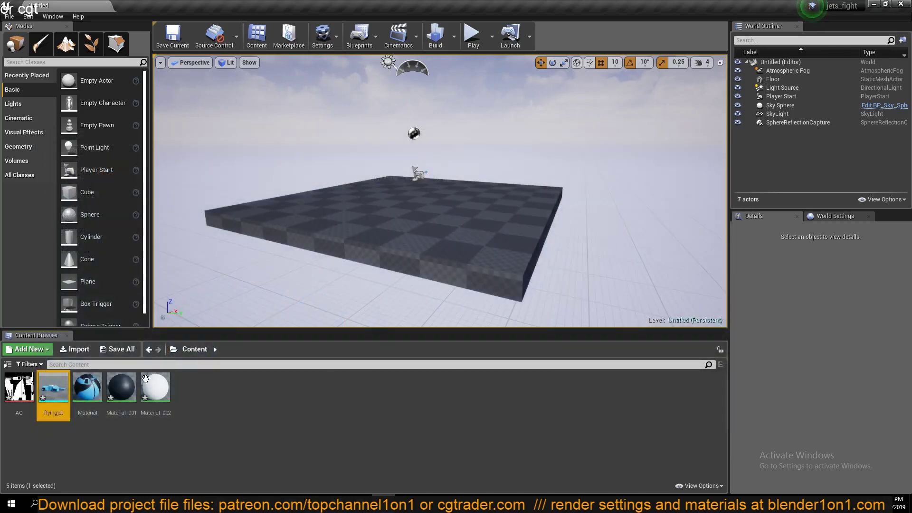
# - Open Material_001, separate its overlapping output and Param nodes, and uncover the Content Browser behind the editor
pyautogui.doubleClick(121, 389)
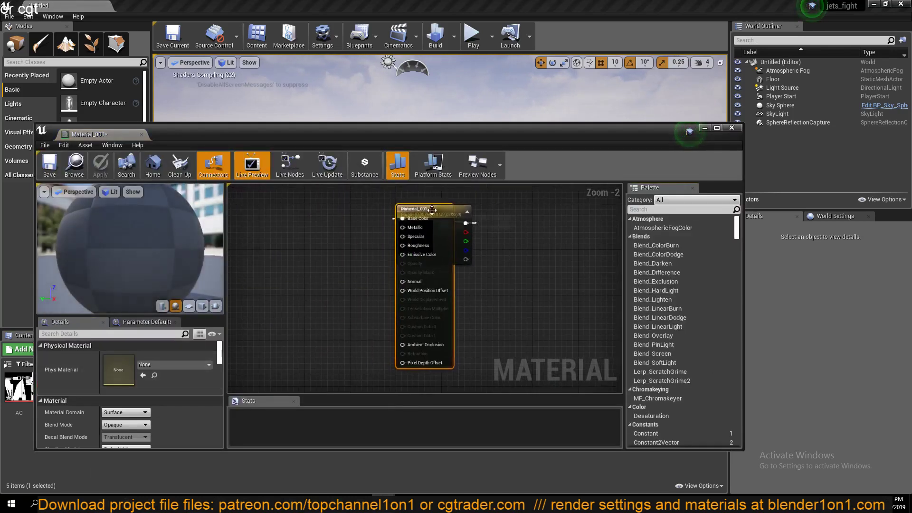
pyautogui.moveTo(430, 209); pyautogui.dragTo(540, 209)
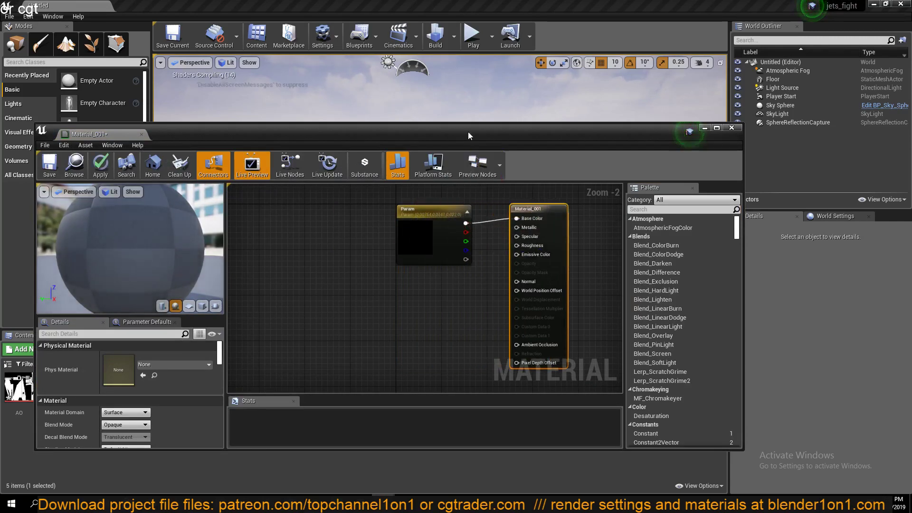
pyautogui.moveTo(468, 132); pyautogui.dragTo(619, 93)
# - Copy the Param, Texture Sample and Multiply nodes from the blue Material into the Material_001 graph
pyautogui.doubleClick(83, 392)
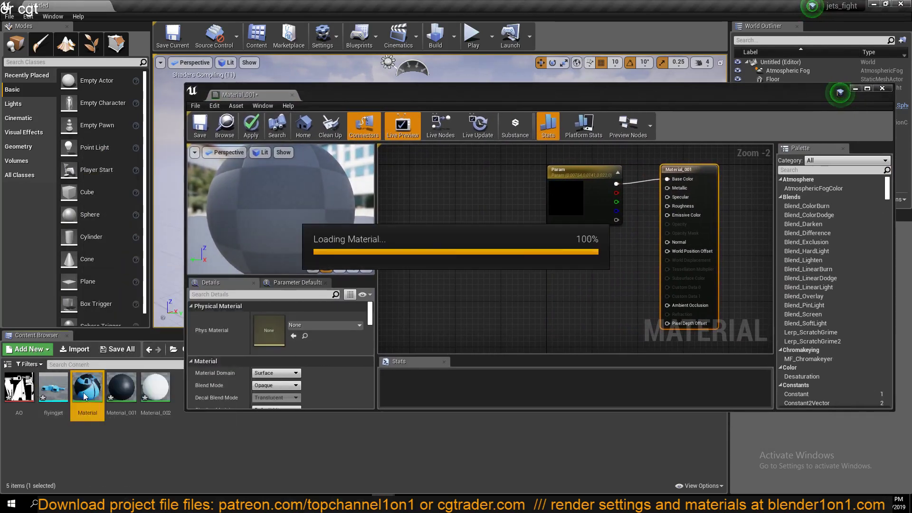
pyautogui.click(474, 182)
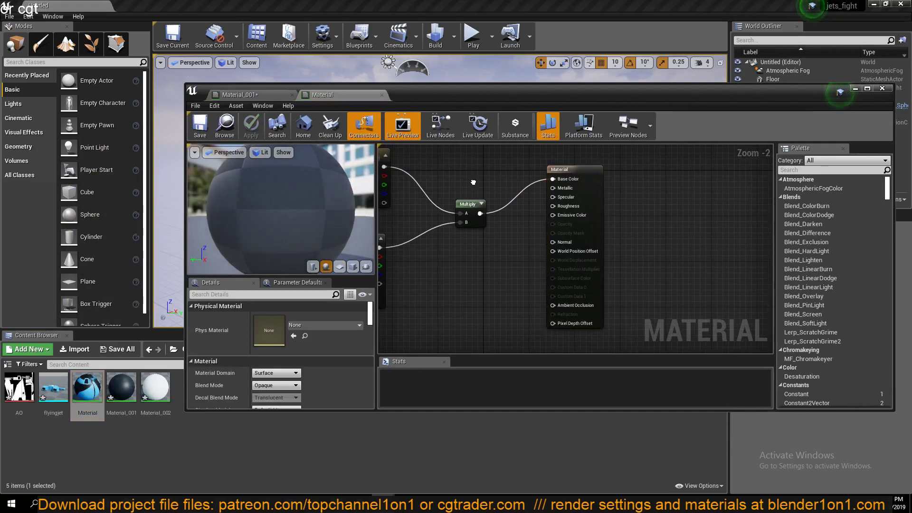
pyautogui.moveTo(473, 182); pyautogui.dragTo(578, 197, button='right')
pyautogui.moveTo(415, 155); pyautogui.dragTo(606, 341)
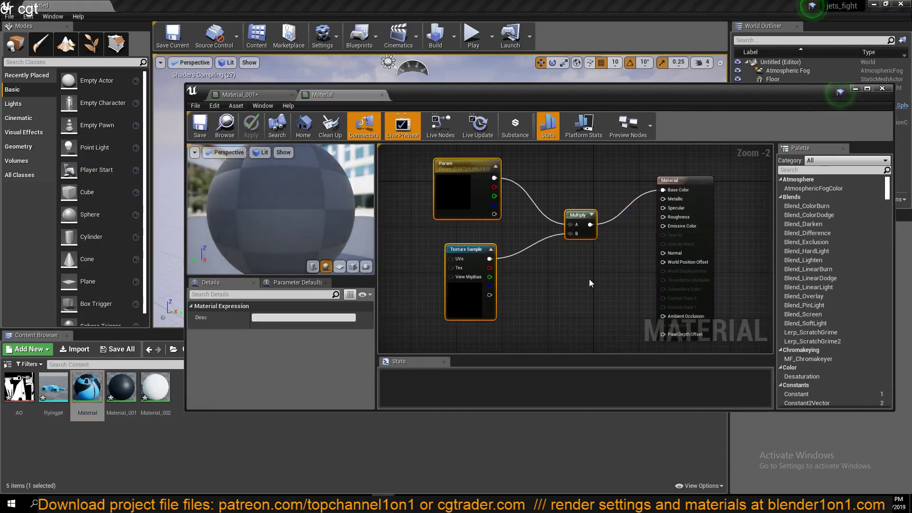
pyautogui.hotkey('ctrl', 'c')
pyautogui.click(238, 94)
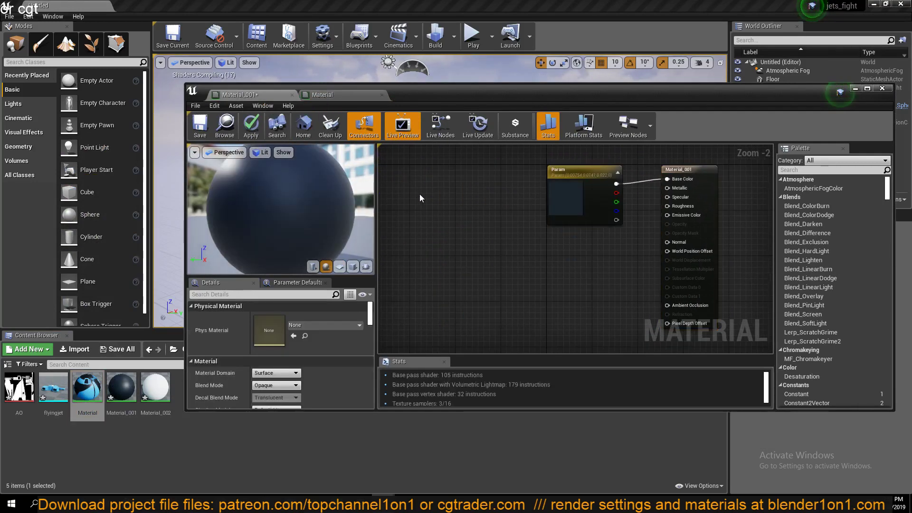
pyautogui.hotkey('ctrl', 'v')
pyautogui.moveTo(485, 255); pyautogui.dragTo(517, 315, button='right')
pyautogui.click(511, 229)
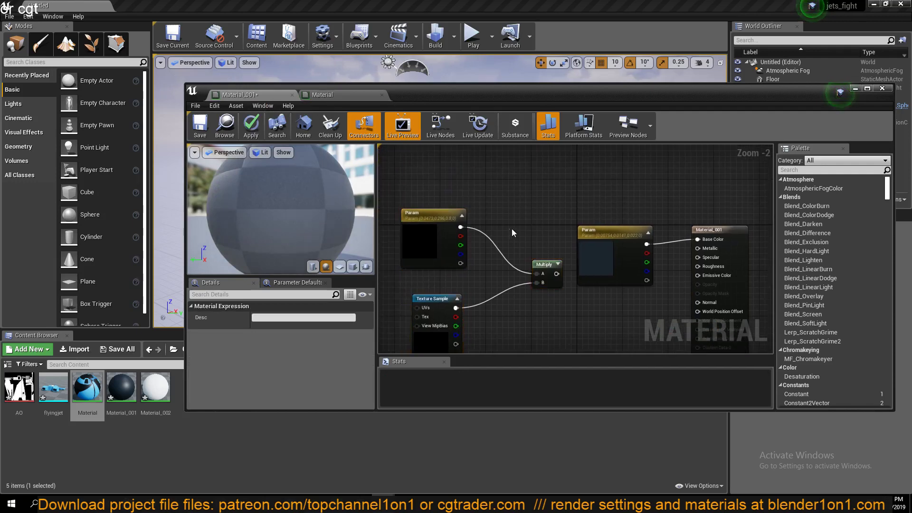
# - Replace the pasted Param with Material_001's own dark Param in Multiply's A input, connect Multiply to Base Color, and save the material
pyautogui.click(444, 219)
pyautogui.press('Delete')
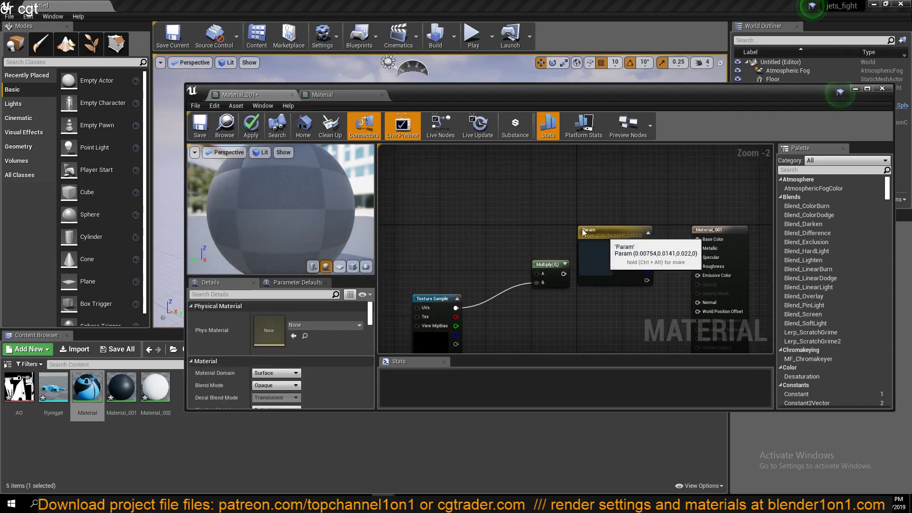
pyautogui.moveTo(593, 238); pyautogui.dragTo(698, 239)
pyautogui.moveTo(540, 236); pyautogui.dragTo(574, 196, button='right')
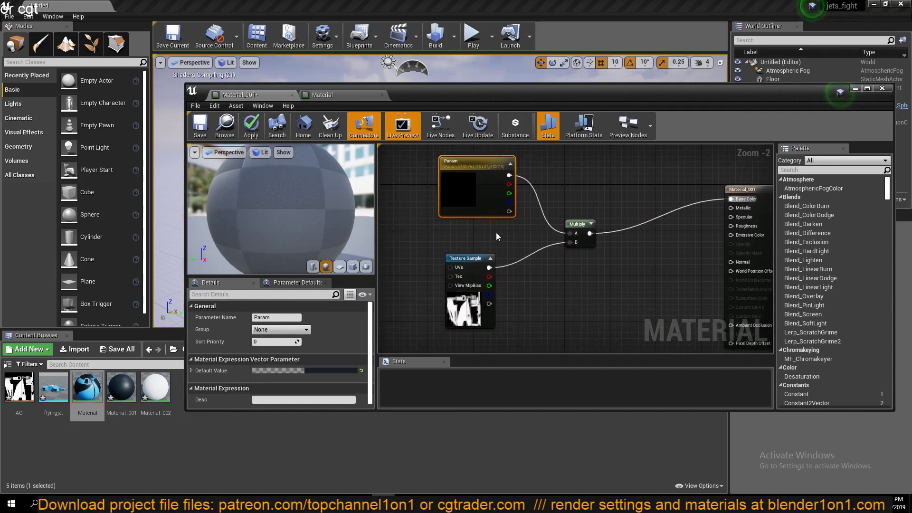
pyautogui.click(196, 124)
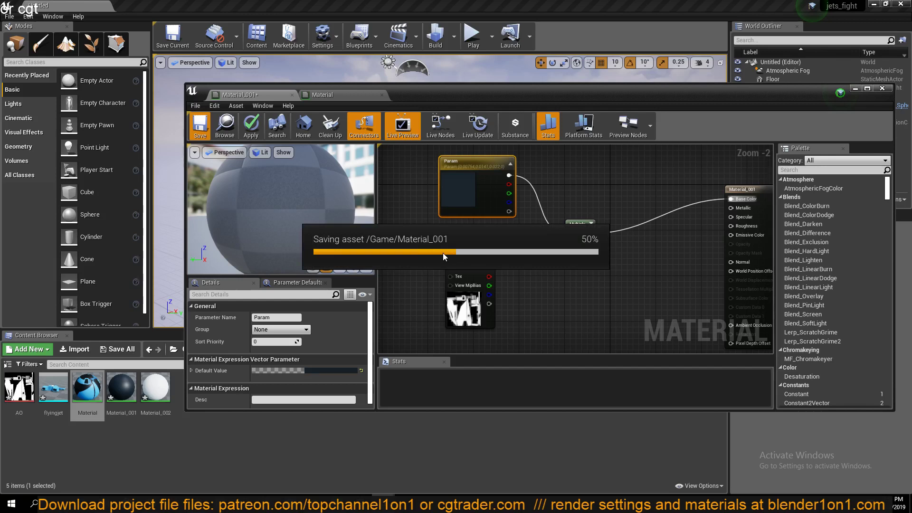
# - Open Material_002, separate its overlapping nodes, and paste the copied Param, Texture Sample and Multiply nodes into its graph
pyautogui.doubleClick(157, 387)
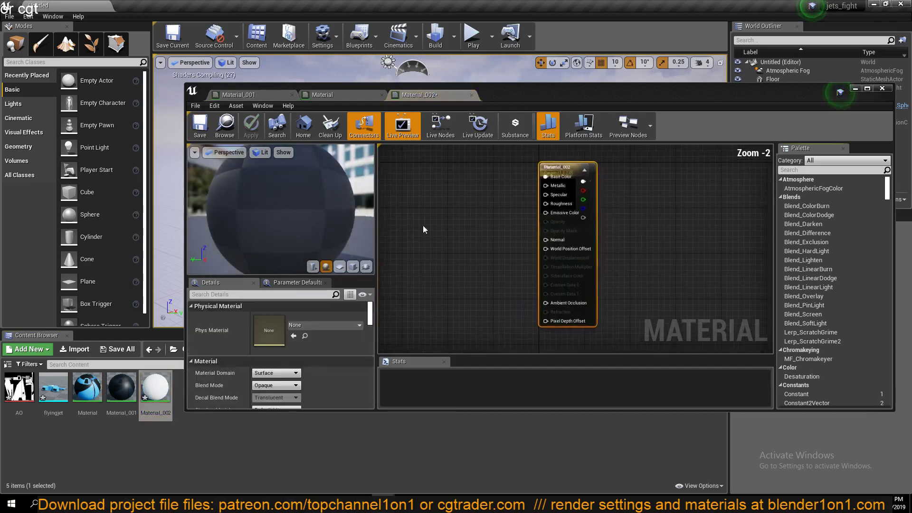
pyautogui.moveTo(584, 170); pyautogui.dragTo(681, 204)
pyautogui.hotkey('ctrl', 'v')
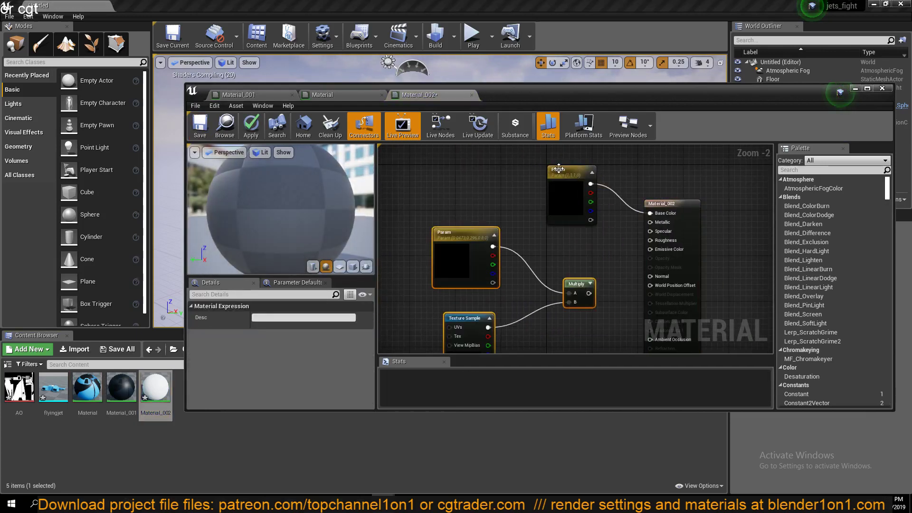
# - Swap the pasted Param for Material_002's white Param in Multiply's A input, connect Multiply to Base Color, save, and close the editor
pyautogui.moveTo(558, 169); pyautogui.dragTo(650, 212)
pyautogui.click(457, 251)
pyautogui.press('Delete')
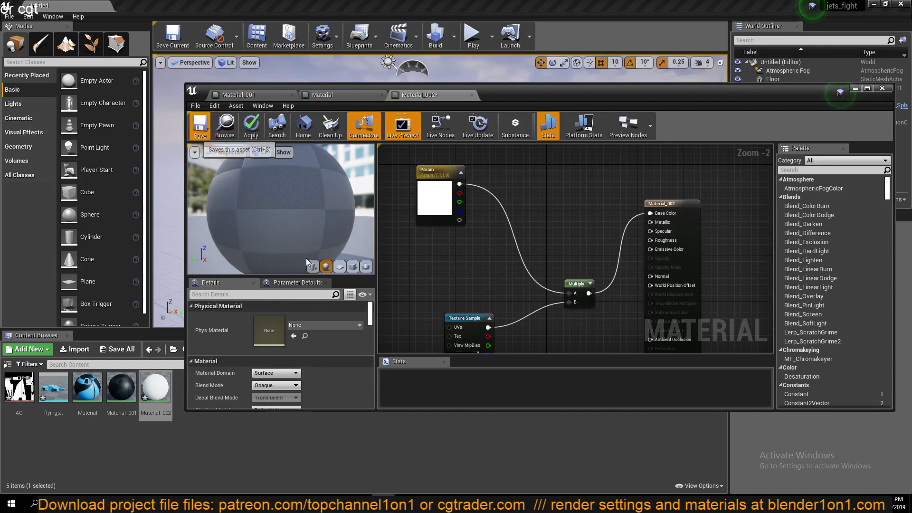
pyautogui.hotkey('ctrl', 's')
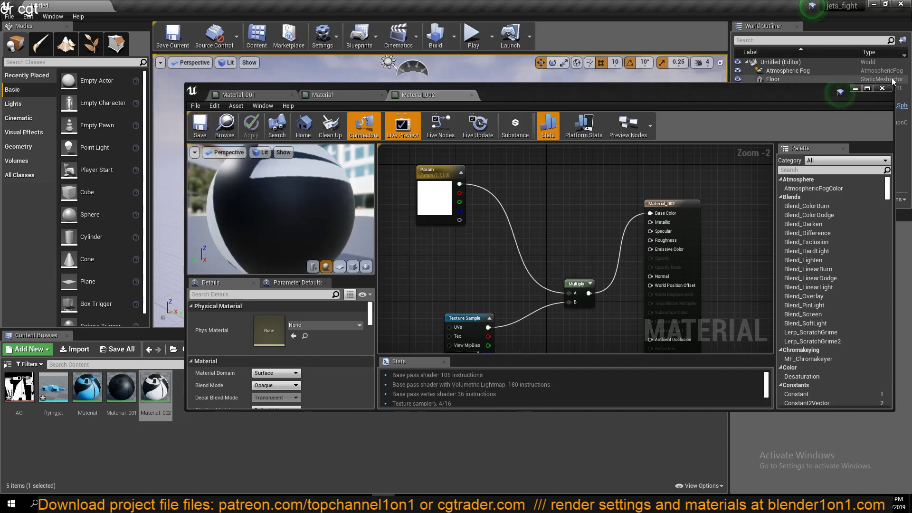
pyautogui.click(881, 88)
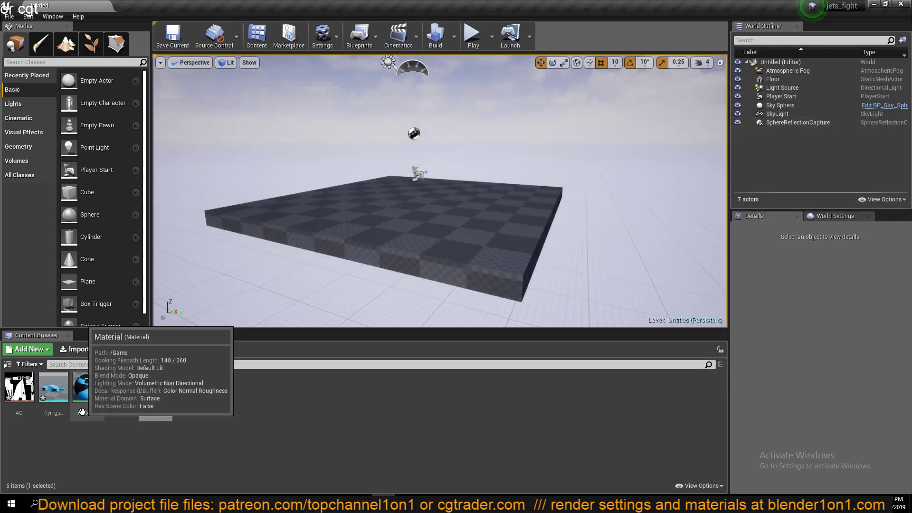
# - Place the flyingjet mesh on the level's floor and inspect its shaded materials up close
pyautogui.click(173, 435)
pyautogui.keyDown('alt'); pyautogui.moveTo(341, 212); pyautogui.dragTo(330, 138); pyautogui.keyUp('alt')
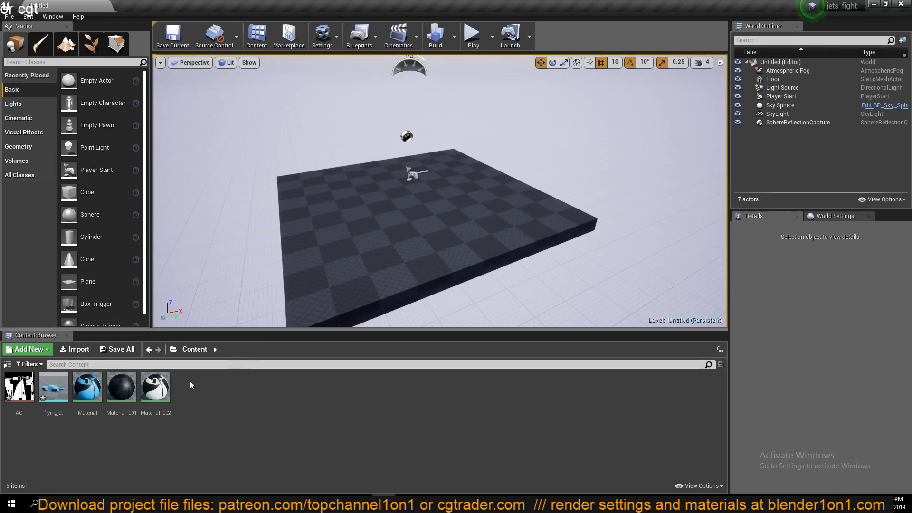
pyautogui.moveTo(53, 387); pyautogui.dragTo(416, 223)
pyautogui.scroll(4, 384, 237)
pyautogui.moveTo(429, 261)
pyautogui.mouseDown(button='right')
pyautogui.moveTo(468, 258)
pyautogui.moveTo(408, 245)
pyautogui.moveTo(468, 270)
pyautogui.moveTo(456, 257)
pyautogui.moveTo(439, 259)
pyautogui.moveTo(475, 285)
pyautogui.moveTo(442, 261)
pyautogui.mouseUp(button='right')
pyautogui.keyDown('alt'); pyautogui.moveTo(422, 262); pyautogui.dragTo(451, 263); pyautogui.keyUp('alt')
pyautogui.scroll(-6, 413, 256)
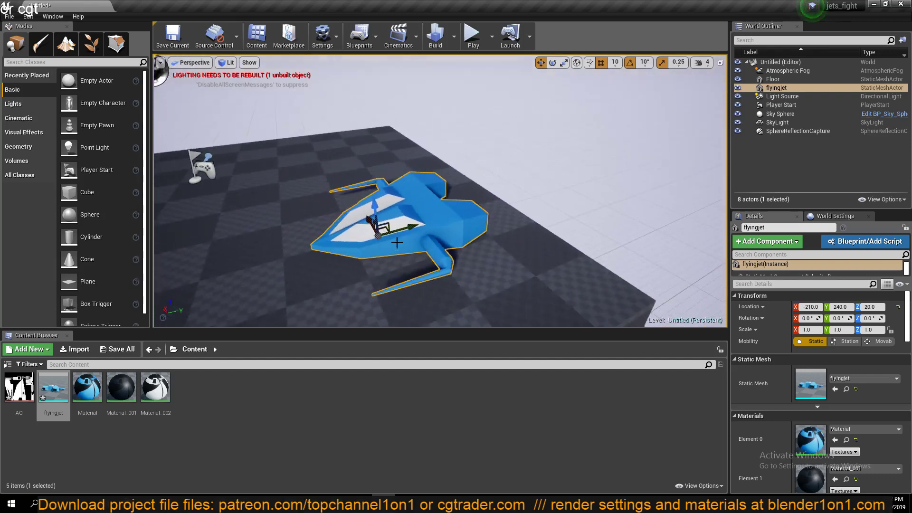
# - Raise the jet to Z 50, inspect it from behind, and delete it from the level
pyautogui.moveTo(375, 206); pyautogui.dragTo(374, 189)
pyautogui.keyDown('alt'); pyautogui.moveTo(522, 161); pyautogui.dragTo(401, 168); pyautogui.keyUp('alt')
pyautogui.press('f')
pyautogui.keyDown('alt'); pyautogui.moveTo(613, 261); pyautogui.dragTo(479, 226); pyautogui.keyUp('alt')
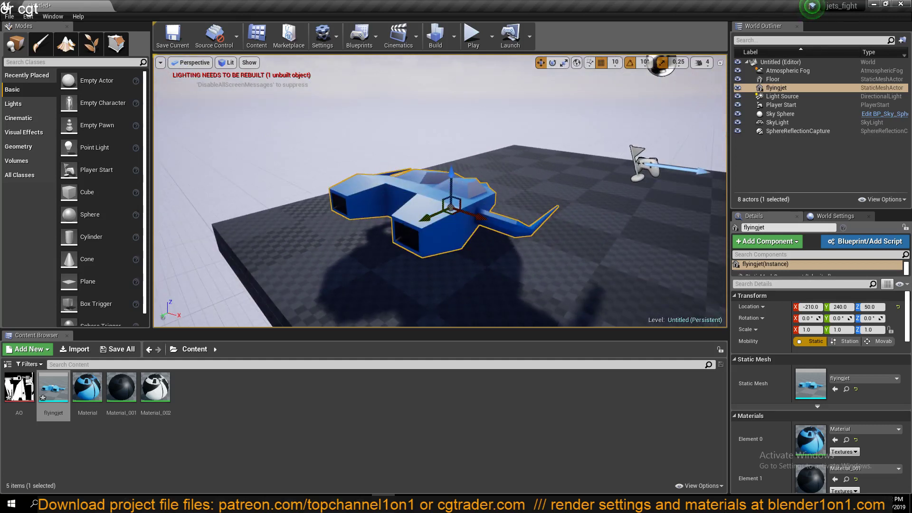
pyautogui.press('Delete')
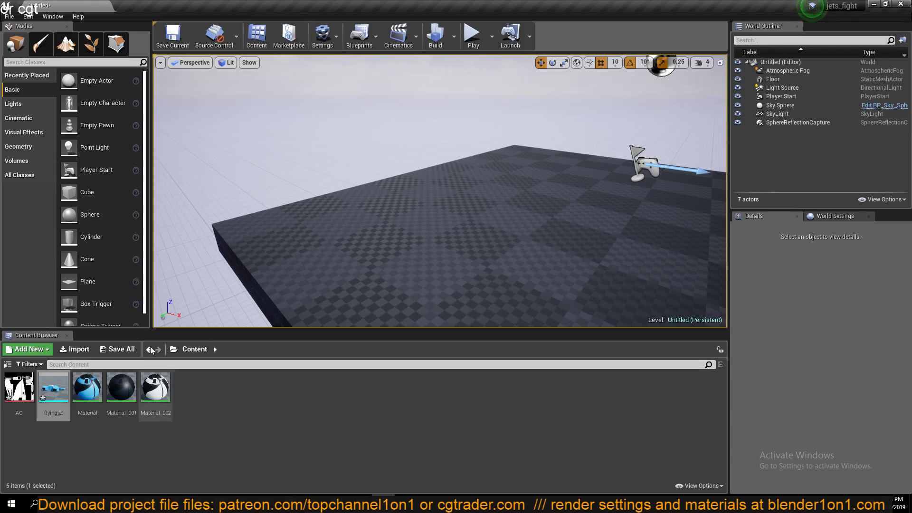
# - Create a Blueprint Class with Pawn as its parent in the Content folder and name it BP_player
pyautogui.click(53, 394)
pyautogui.rightClick(220, 414)
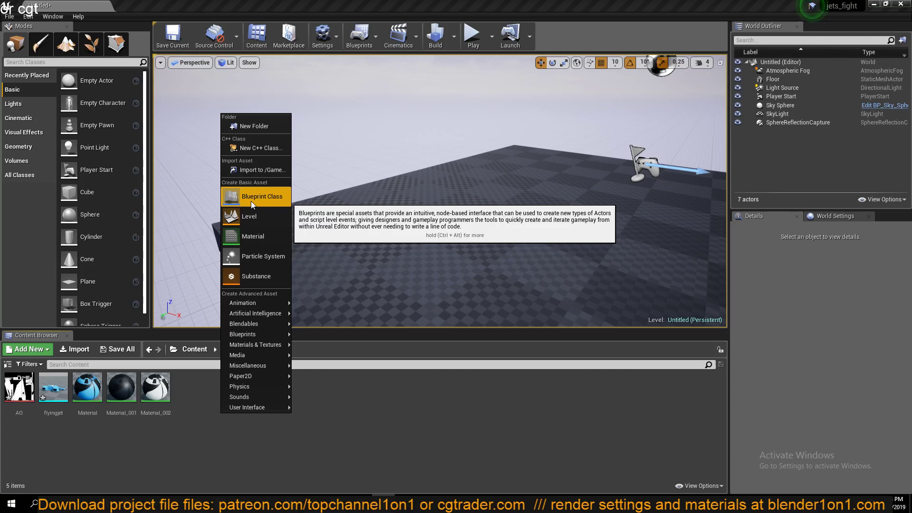
pyautogui.click(219, 430)
pyautogui.rightClick(226, 418)
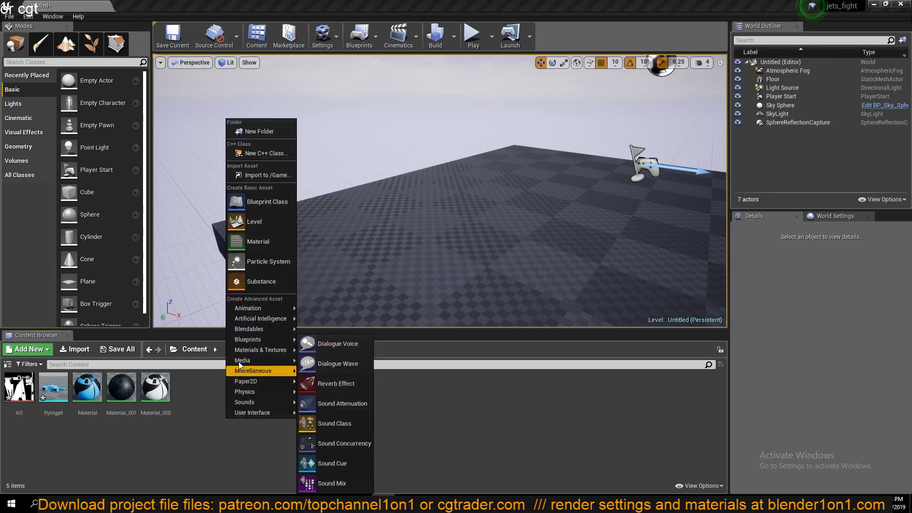
pyautogui.click(254, 207)
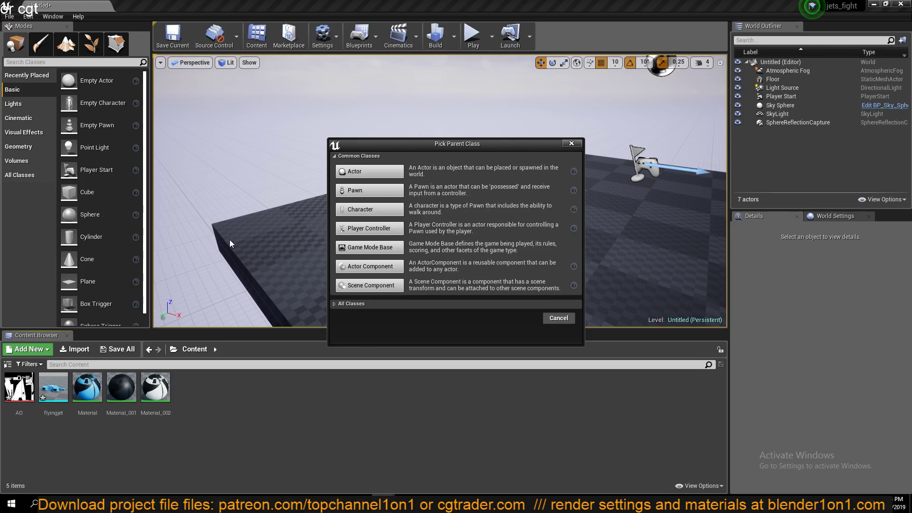
pyautogui.click(373, 190)
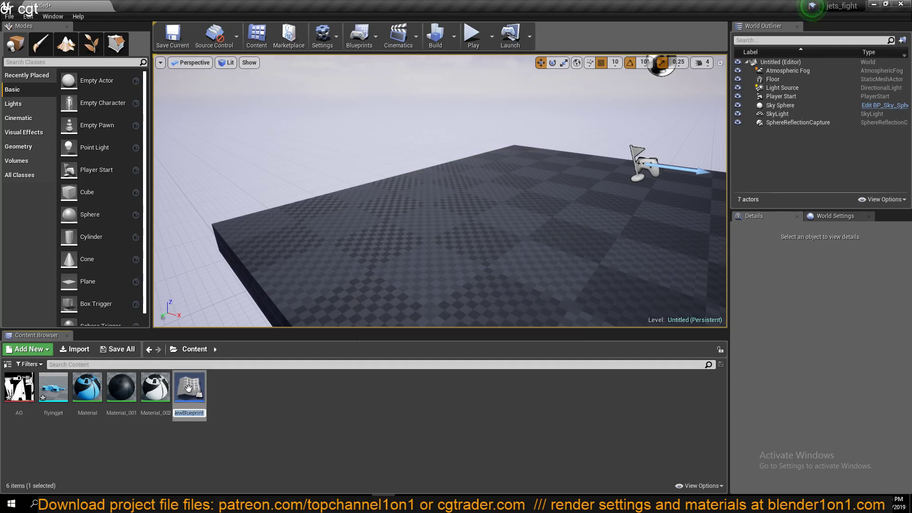
pyautogui.write('BP_player')
pyautogui.press('Return')
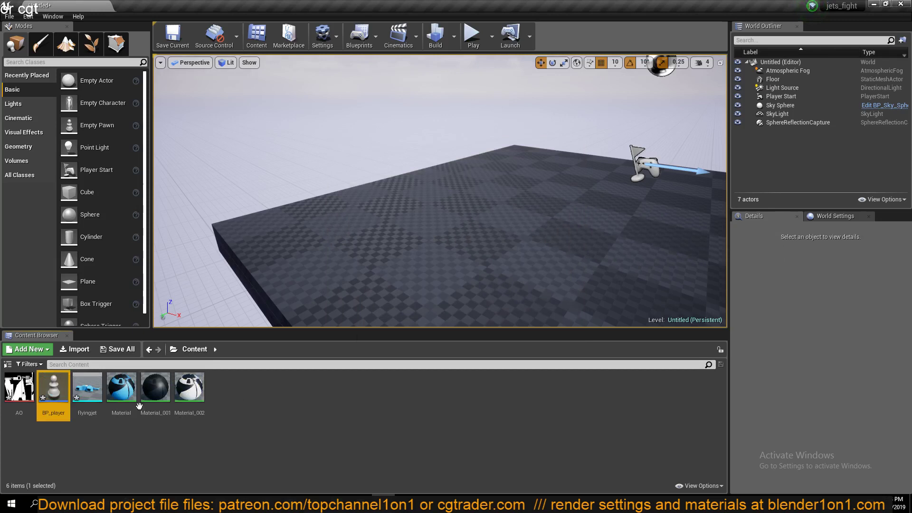
# - Open the BP_player blueprint and dock its editor beside the level editor
pyautogui.doubleClick(56, 390)
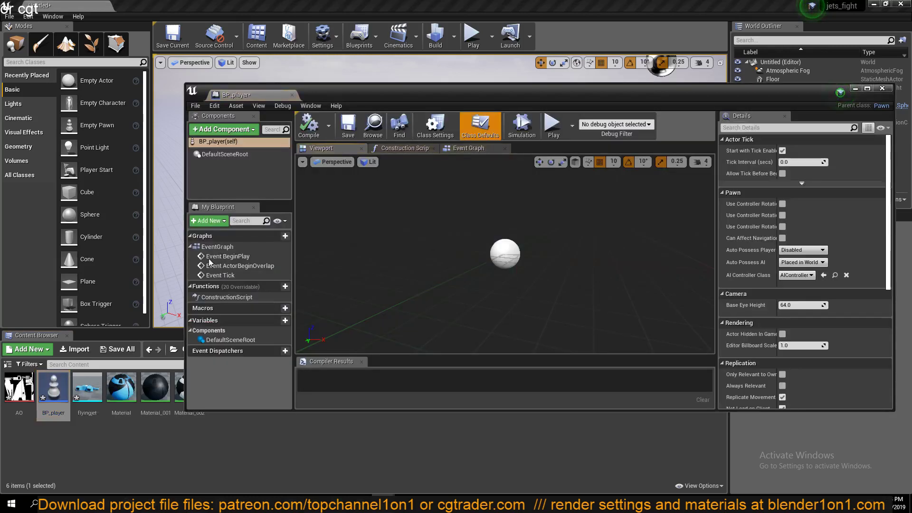
pyautogui.moveTo(253, 98); pyautogui.dragTo(141, 7)
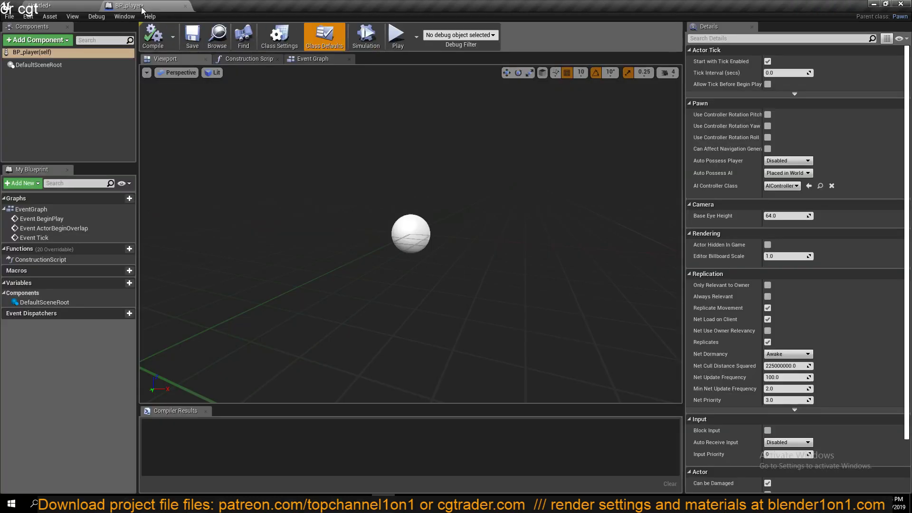
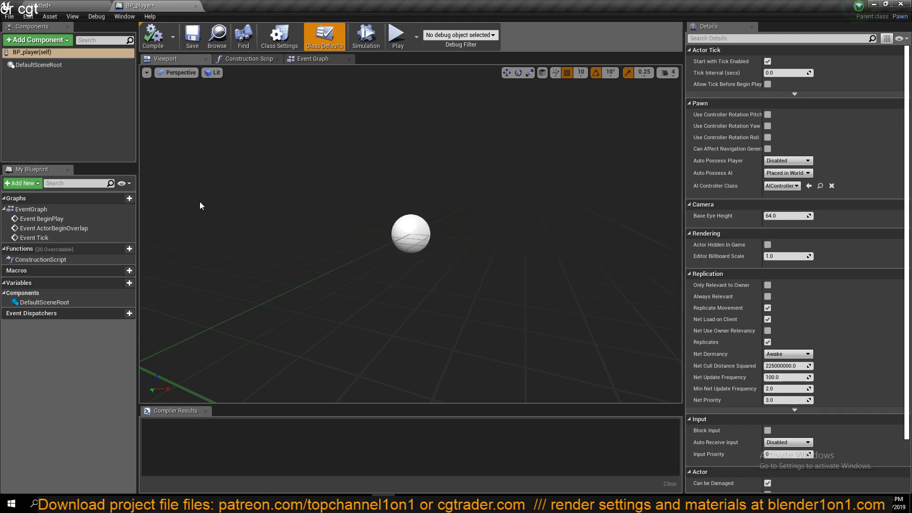
pyautogui.click(75, 17)
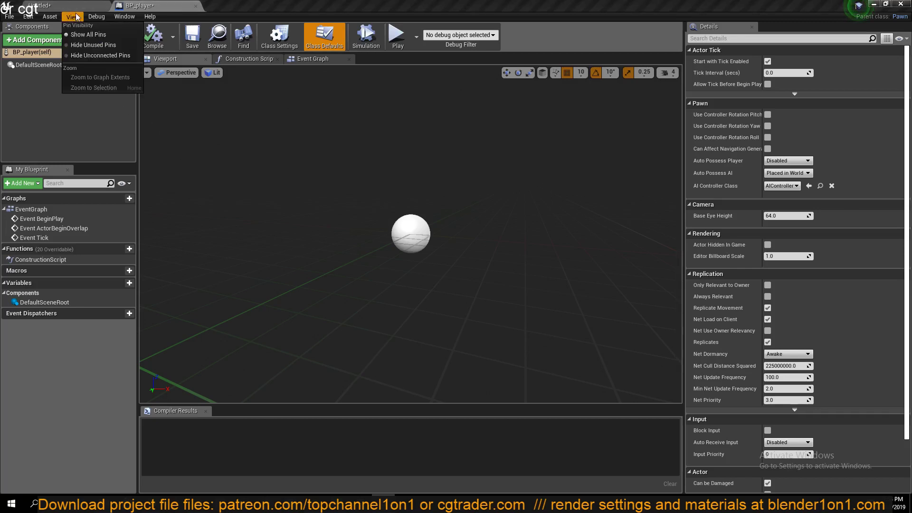
pyautogui.click(149, 8)
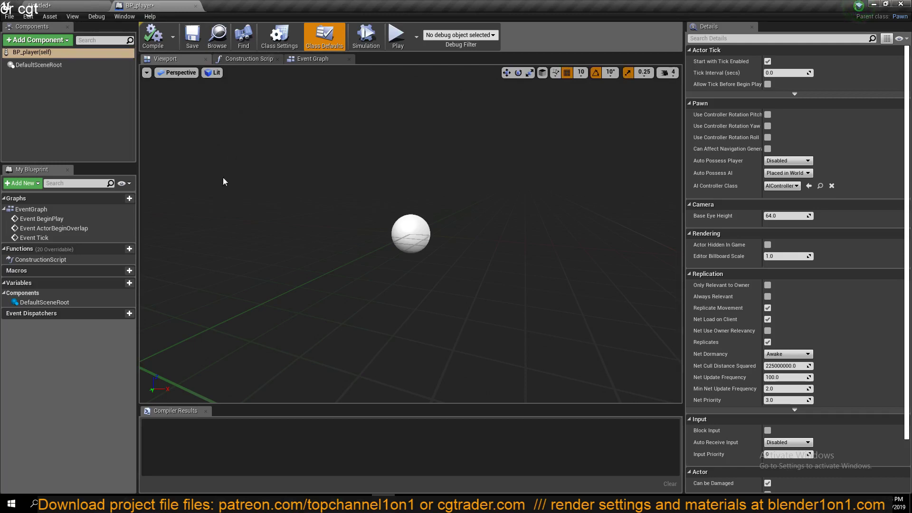
pyautogui.click(53, 6)
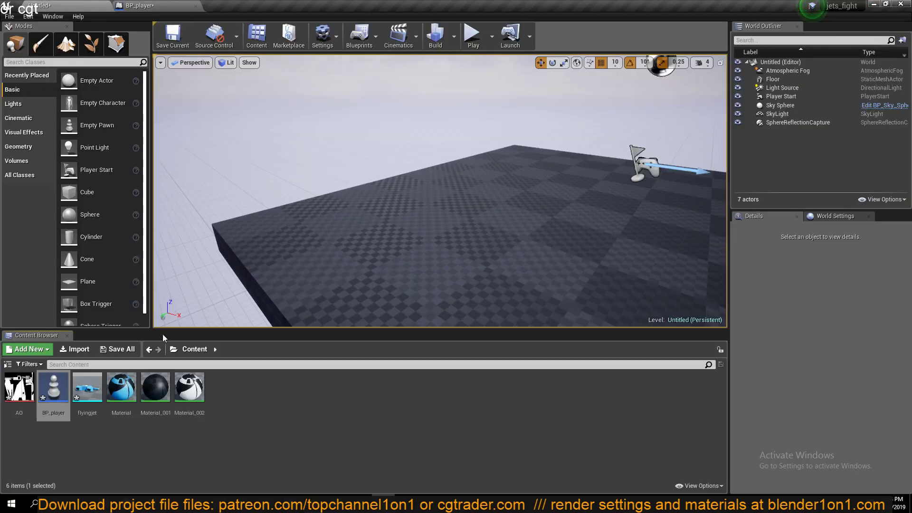
pyautogui.click(148, 6)
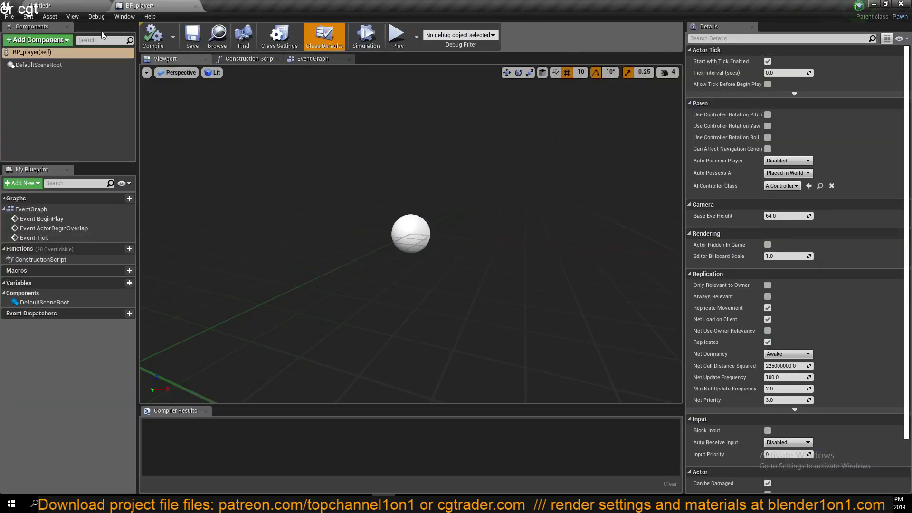
# - Float BP_player's editor in an enlarged window and add the flyingjet mesh as a component under DefaultSceneRoot
pyautogui.click(89, 10)
pyautogui.click(80, 386)
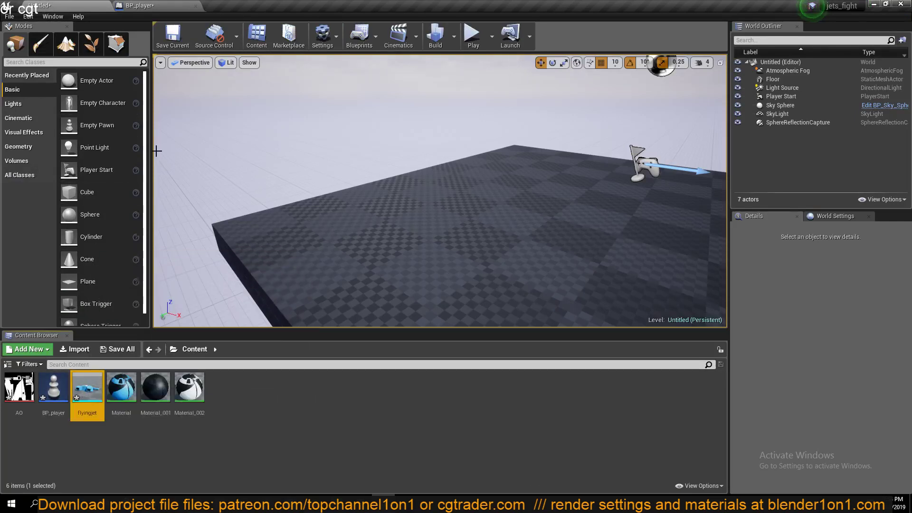
pyautogui.click(142, 5)
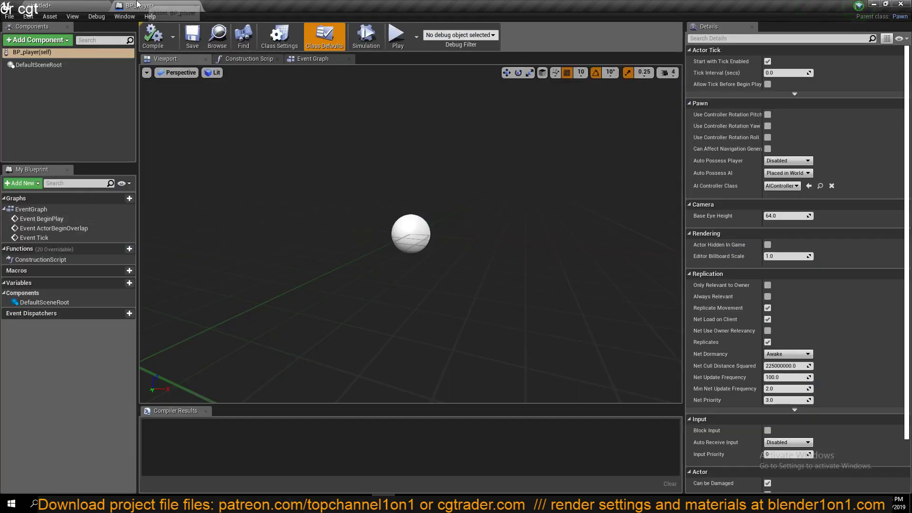
pyautogui.moveTo(137, 5); pyautogui.dragTo(331, 90)
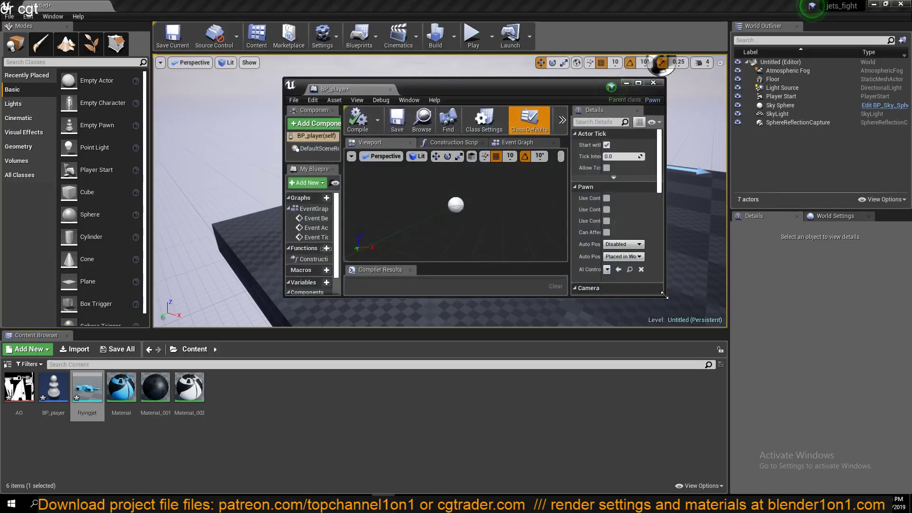
pyautogui.moveTo(663, 295); pyautogui.dragTo(870, 499)
pyautogui.moveTo(87, 390); pyautogui.dragTo(314, 150)
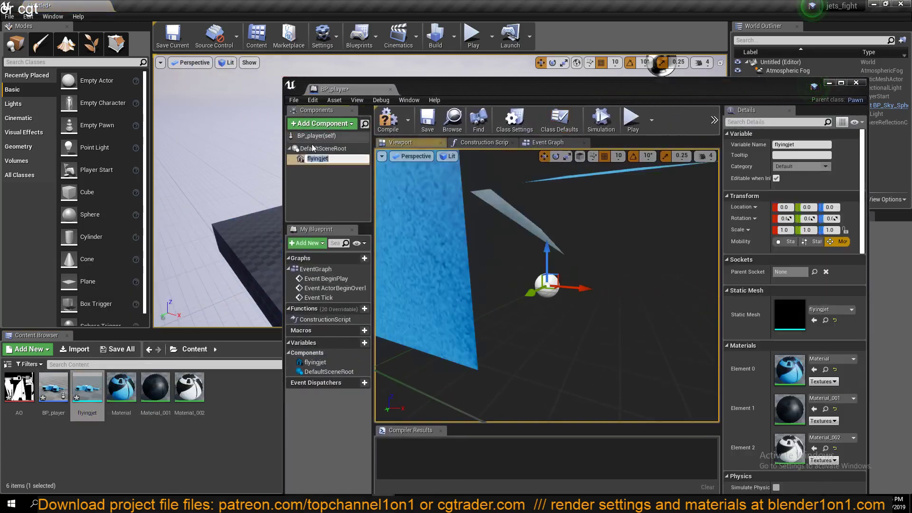
pyautogui.click(336, 192)
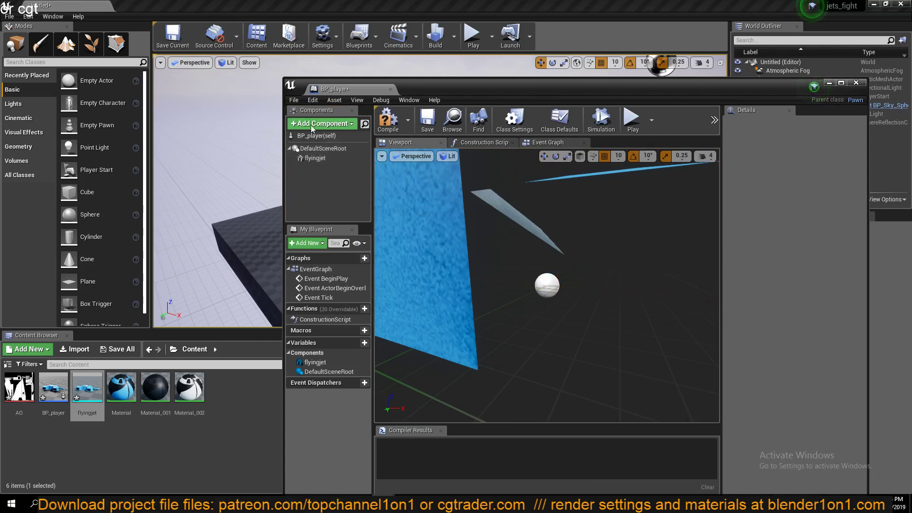
# - Check the jet's facing direction in BP_player and move the flyingjet component to about X -60, Y 120
pyautogui.scroll(-8, 489, 246)
pyautogui.scroll(4, 490, 247)
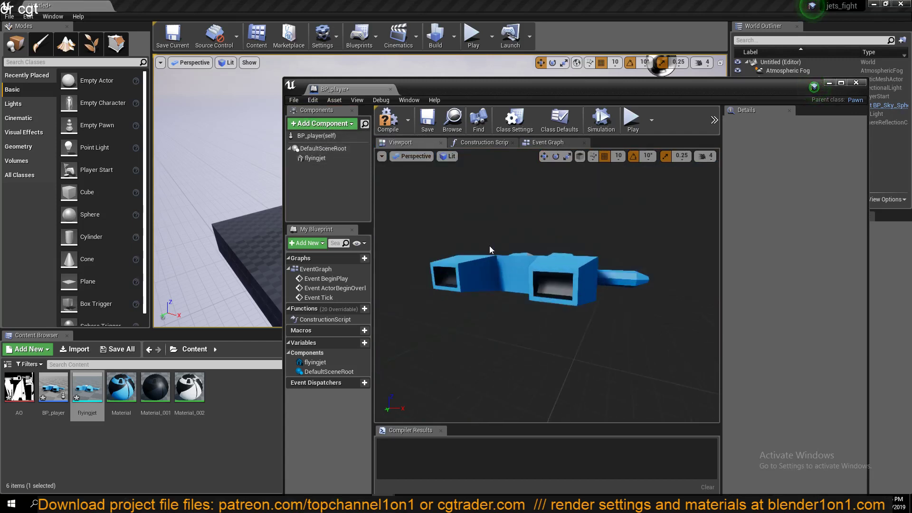
pyautogui.moveTo(490, 250); pyautogui.dragTo(497, 187)
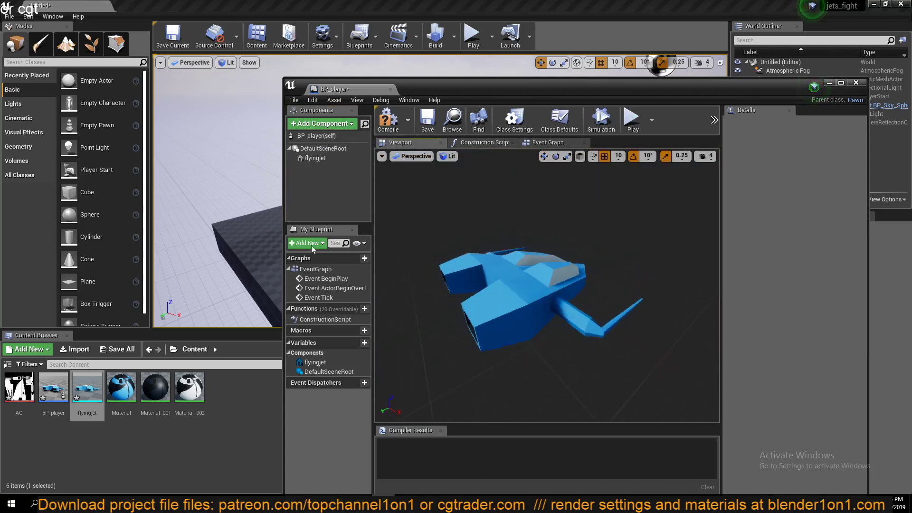
pyautogui.click(494, 258)
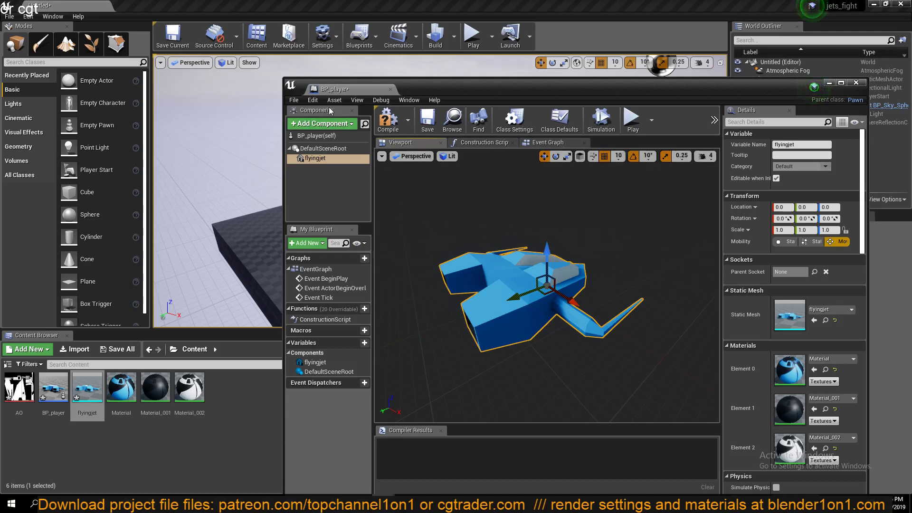
pyautogui.moveTo(477, 248); pyautogui.dragTo(484, 216)
pyautogui.moveTo(508, 256); pyautogui.dragTo(475, 250)
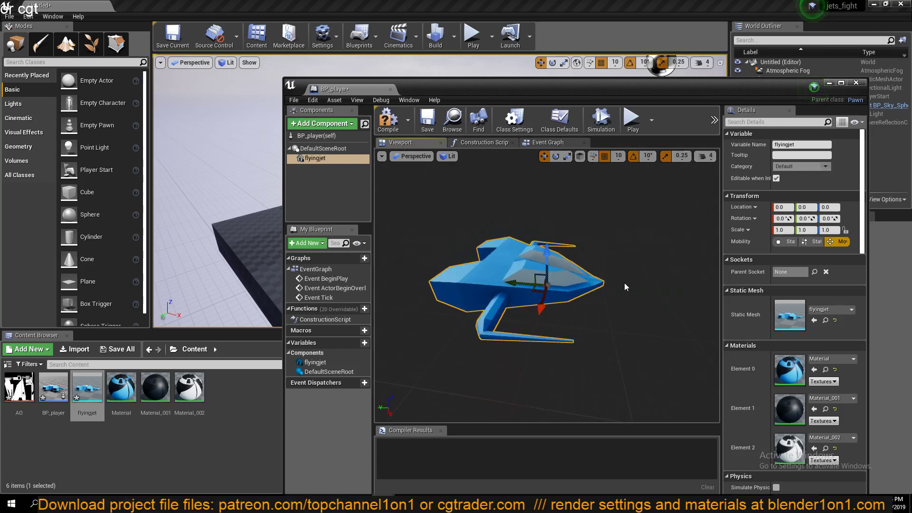
pyautogui.moveTo(539, 280); pyautogui.dragTo(489, 259)
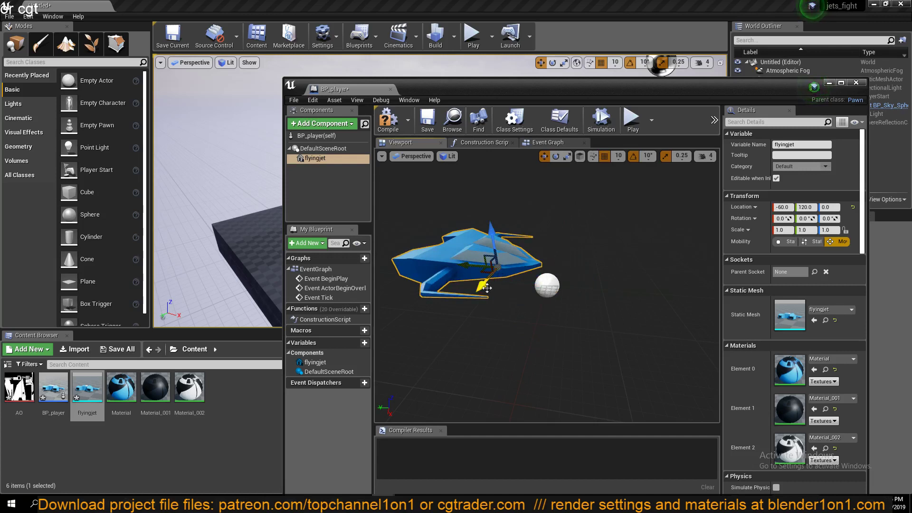
pyautogui.moveTo(479, 328); pyautogui.dragTo(530, 307)
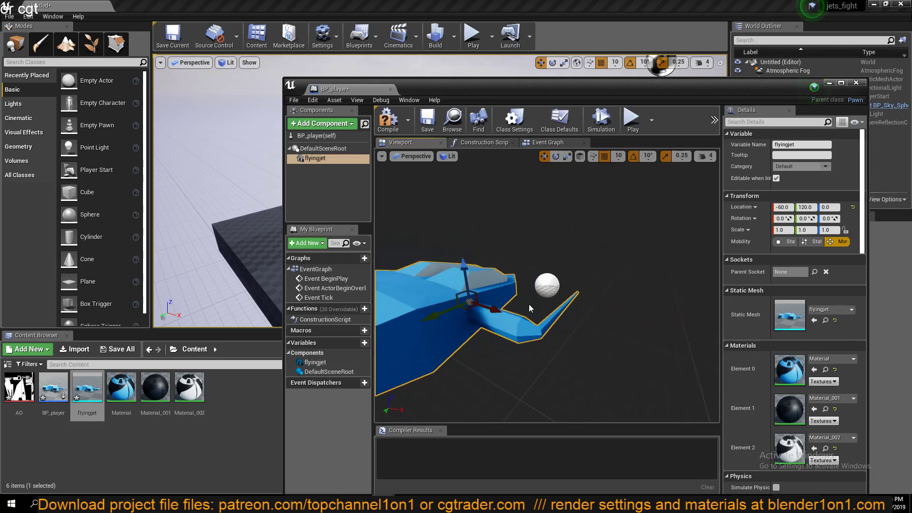
# - Switch to Blender, open the Layout workspace, and display the spaceship in solid shading
pyautogui.click(314, 504)
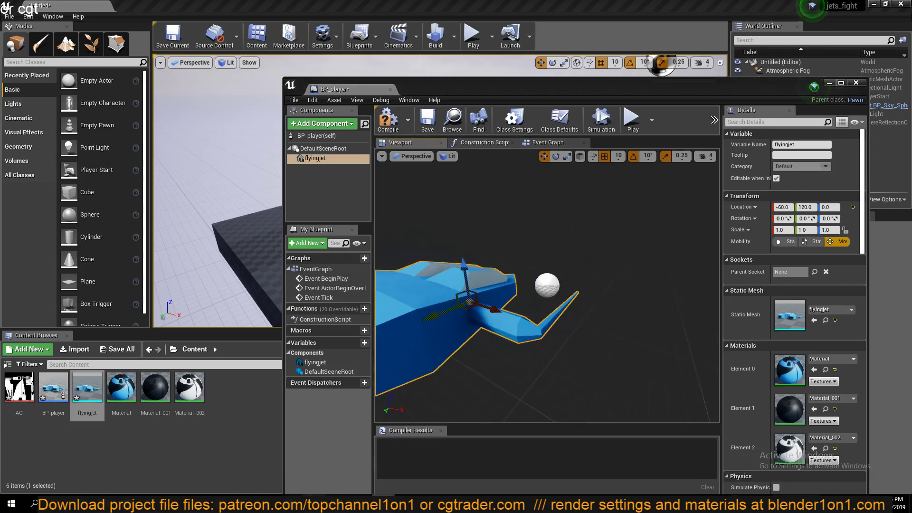
pyautogui.scroll(-4, 444, 211)
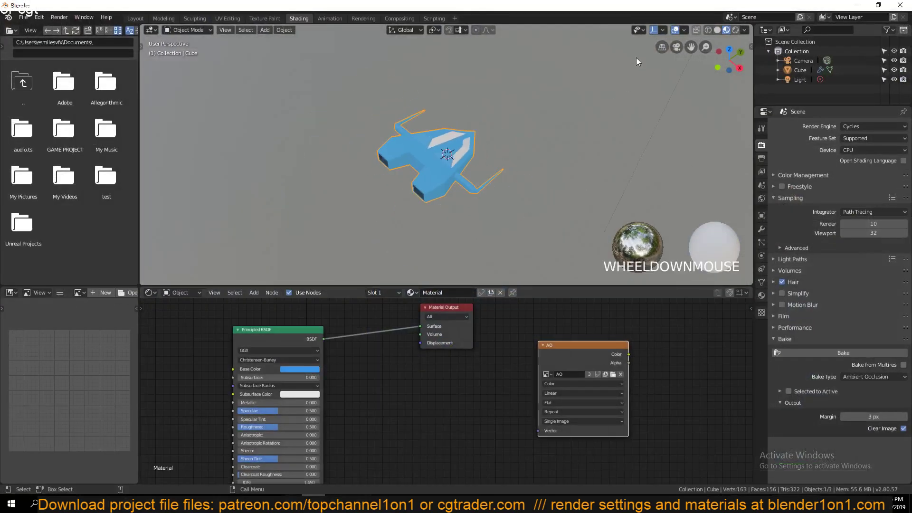
pyautogui.click(136, 19)
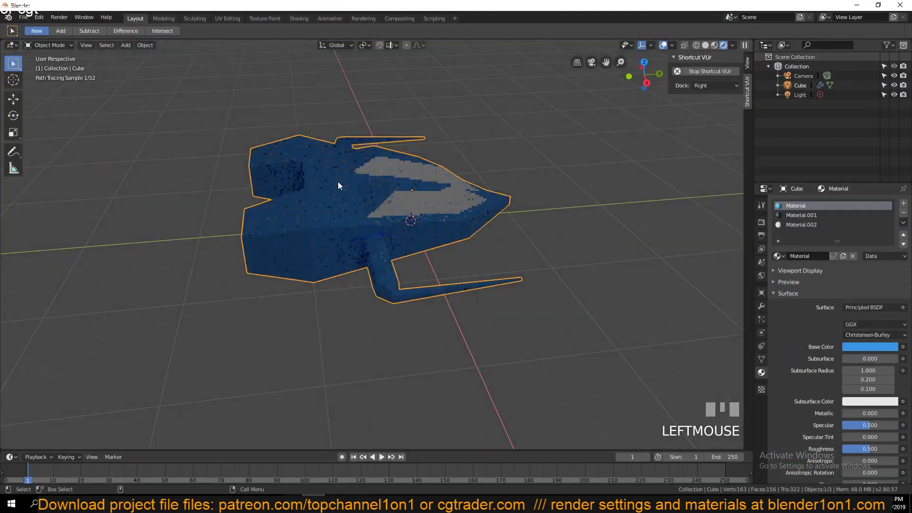
pyautogui.scroll(-2, 338, 181)
pyautogui.click(705, 45)
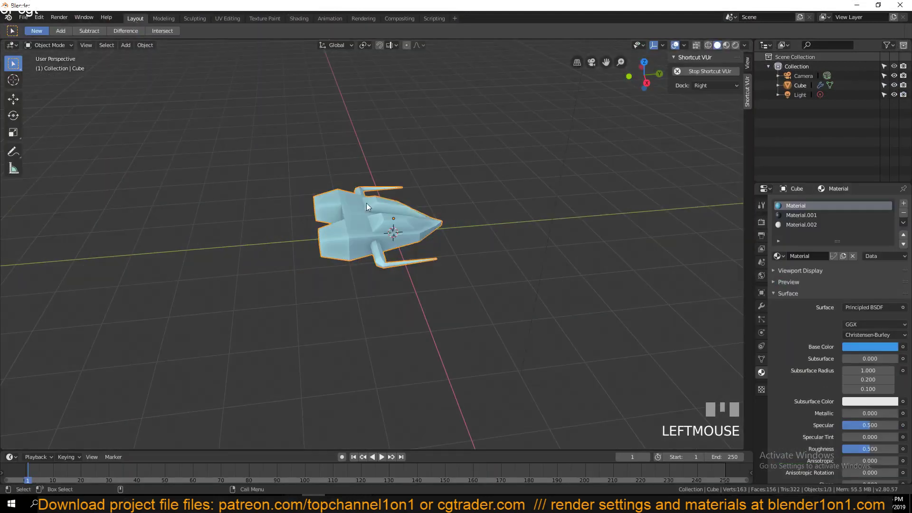
# - Rotate the spaceship -90° about the global Z axis so its nose points along X
pyautogui.press('r')
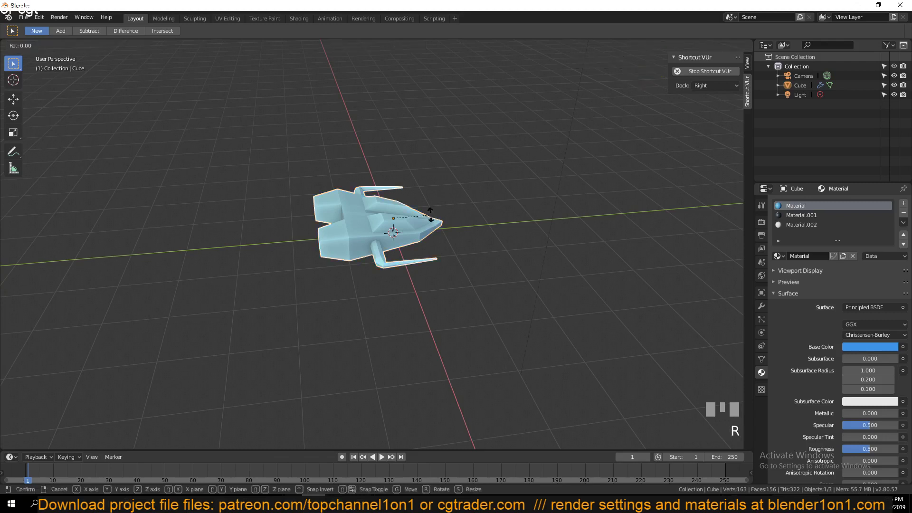
pyautogui.press('z')
pyautogui.press('9')
pyautogui.press('0')
pyautogui.press('-')
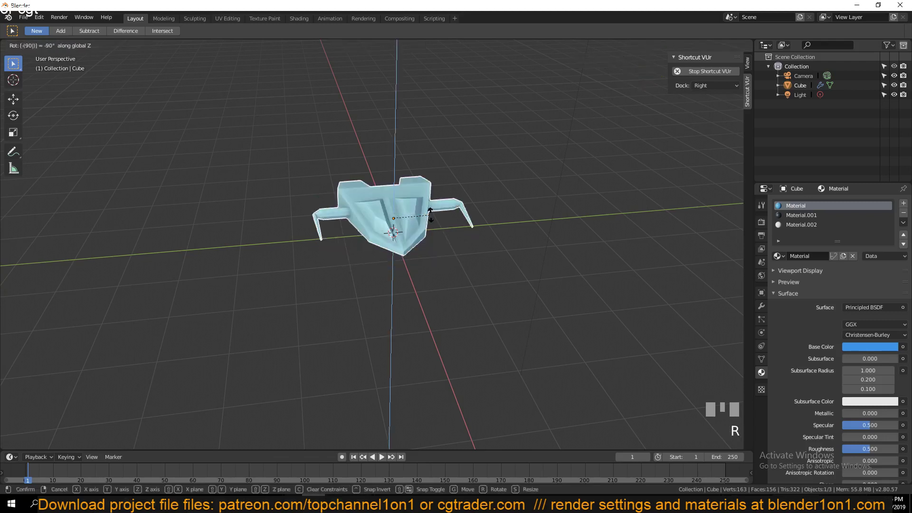
pyautogui.click(431, 215)
pyautogui.press('`')
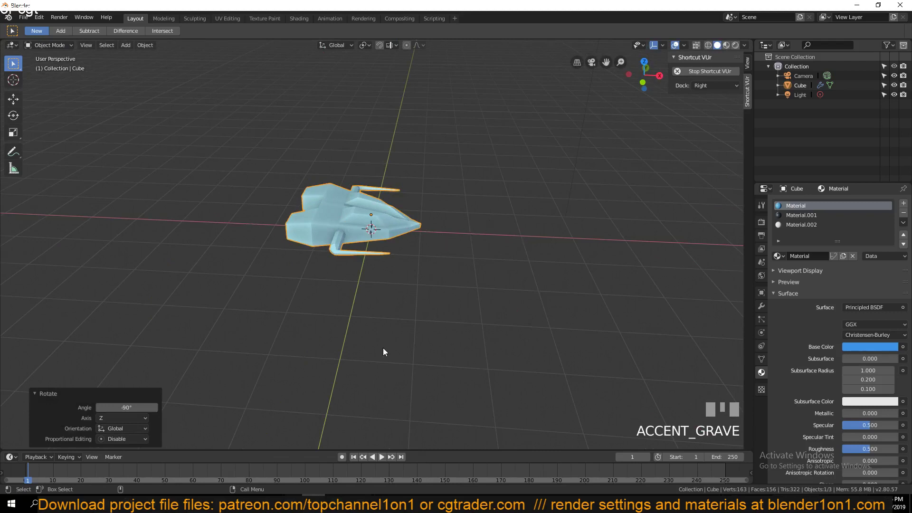
# - Export the selected spaceship as FBX to the GAME PROJECT folder, overwriting flyingjet.fbx
pyautogui.click(23, 17)
pyautogui.moveTo(60, 191)
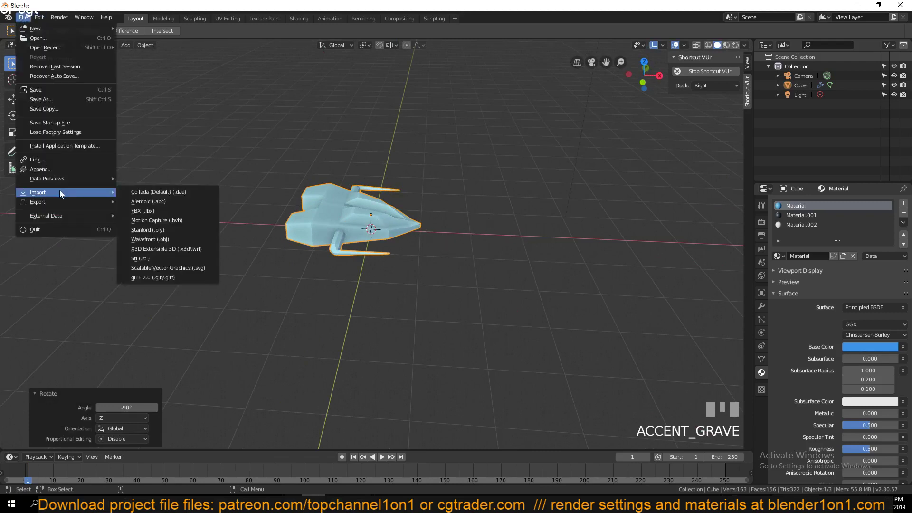
pyautogui.click(138, 221)
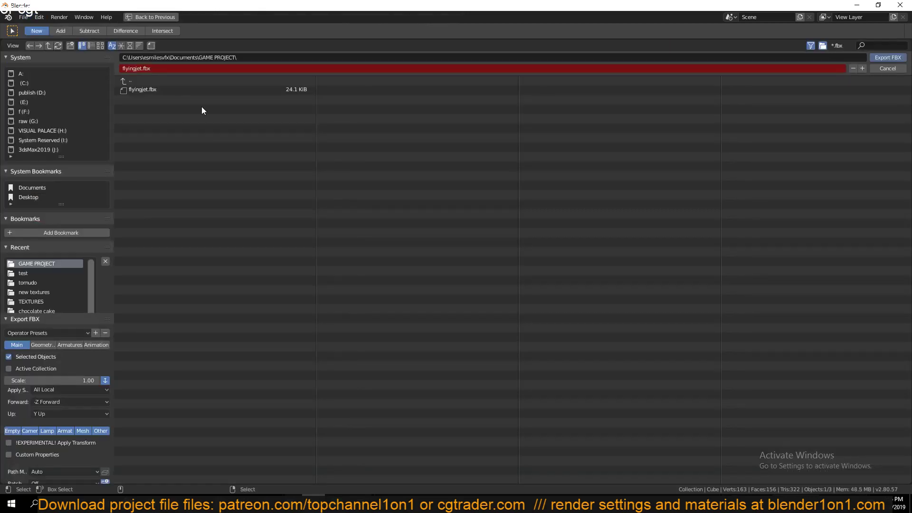
pyautogui.doubleClick(179, 90)
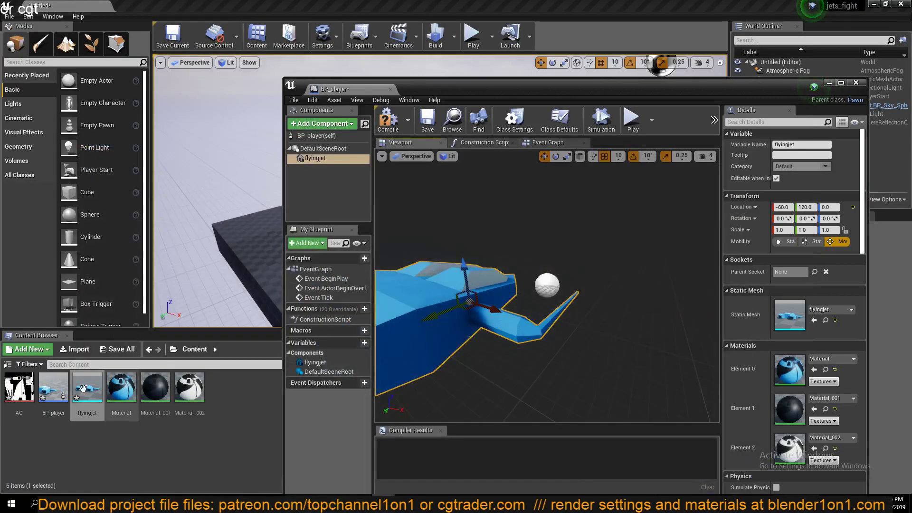
# - Switch to Unreal and reimport the flyingjet static mesh from its re-exported FBX file
pyautogui.click(53, 389)
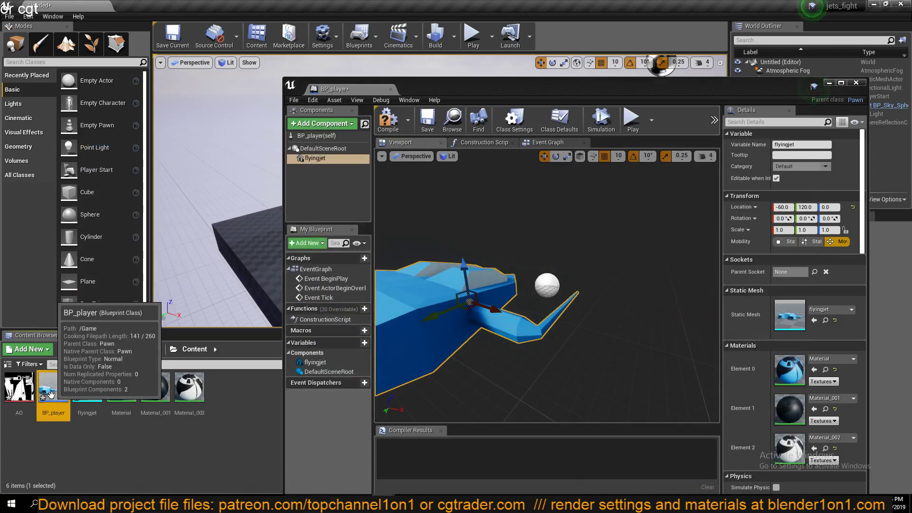
pyautogui.rightClick(52, 394)
pyautogui.moveTo(83, 271)
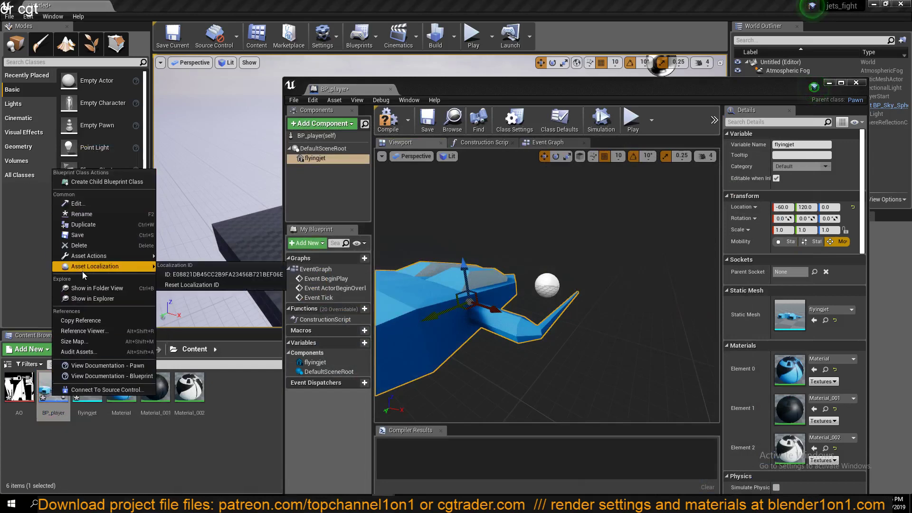
pyautogui.click(77, 414)
pyautogui.click(77, 396)
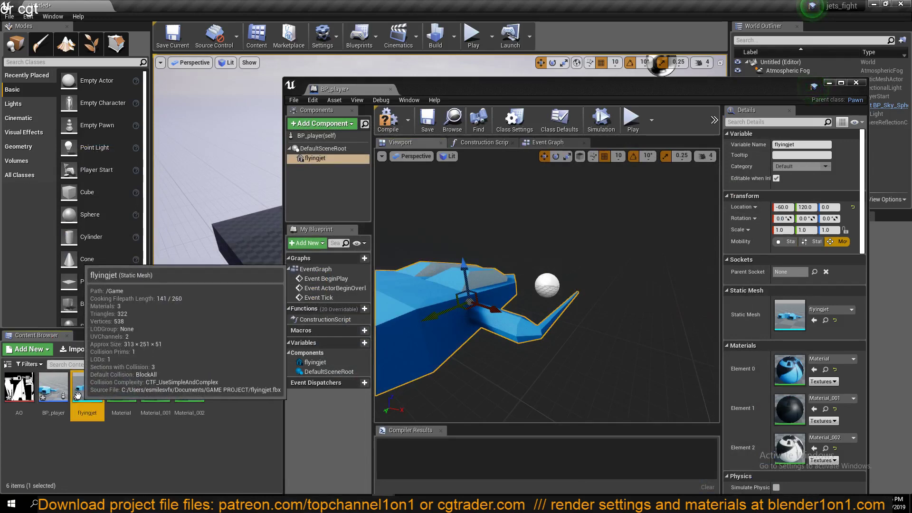
pyautogui.click(53, 387)
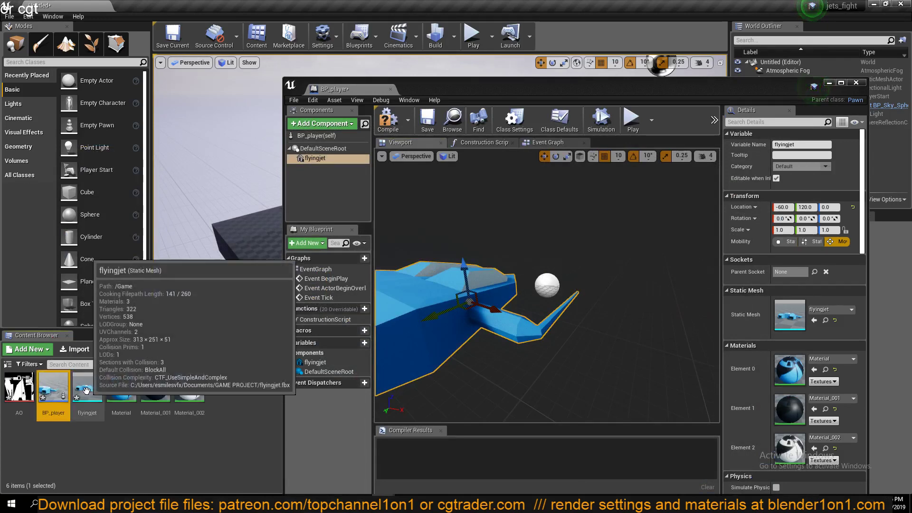
pyautogui.rightClick(81, 402)
pyautogui.moveTo(141, 142)
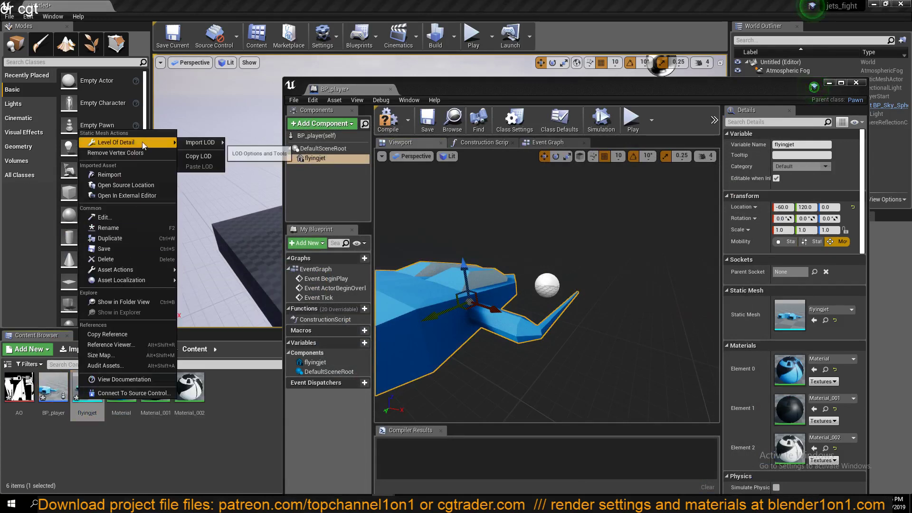
pyautogui.click(129, 174)
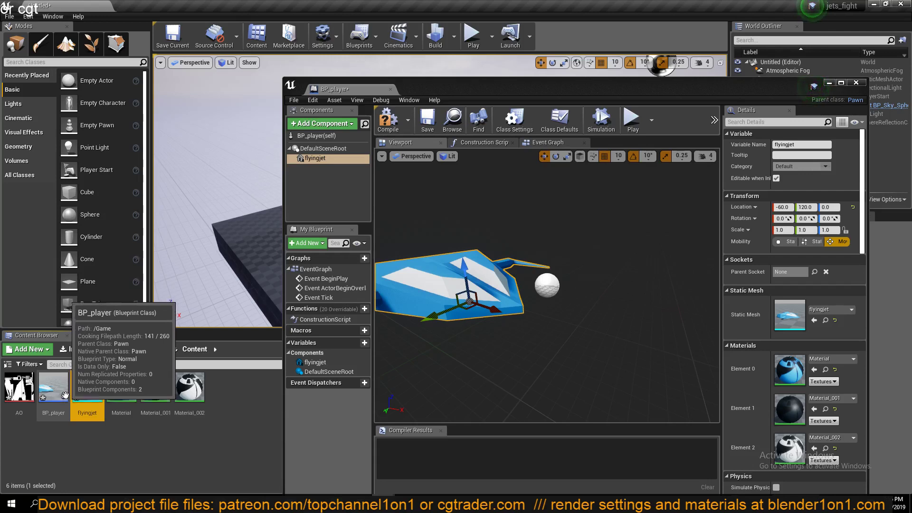
pyautogui.click(132, 435)
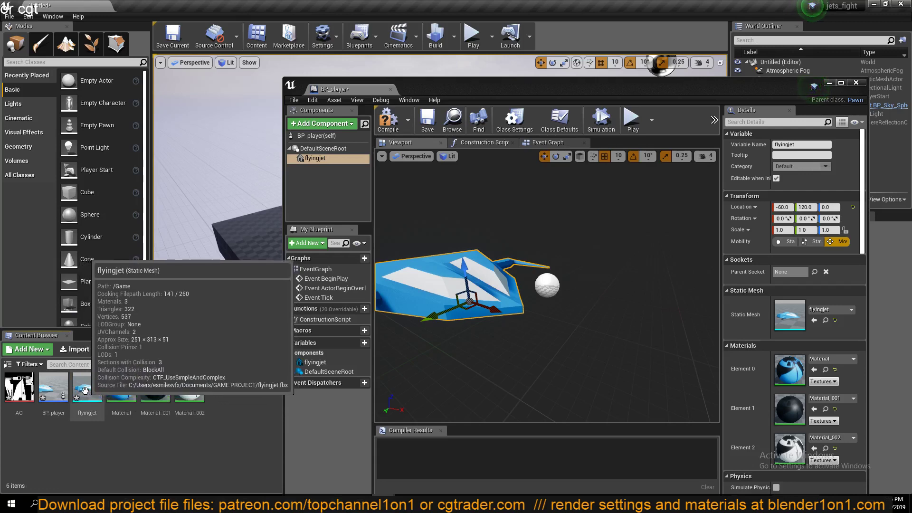
# - Check the reimported jet's orientation in BP_player and try moving the flyingjet component to about X -24, Y 82, Z 37
pyautogui.keyDown('alt'); pyautogui.moveTo(410, 316); pyautogui.dragTo(468, 317); pyautogui.keyUp('alt')
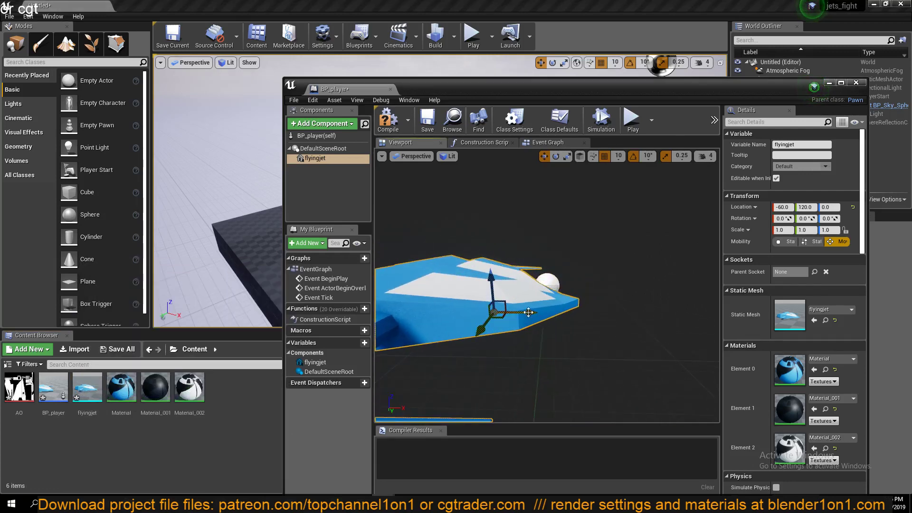
pyautogui.moveTo(523, 341)
pyautogui.keyDown('alt'); pyautogui.mouseDown()
pyautogui.moveTo(532, 335)
pyautogui.moveTo(524, 339)
pyautogui.mouseUp(); pyautogui.keyUp('alt')
pyautogui.scroll(-4, 531, 319)
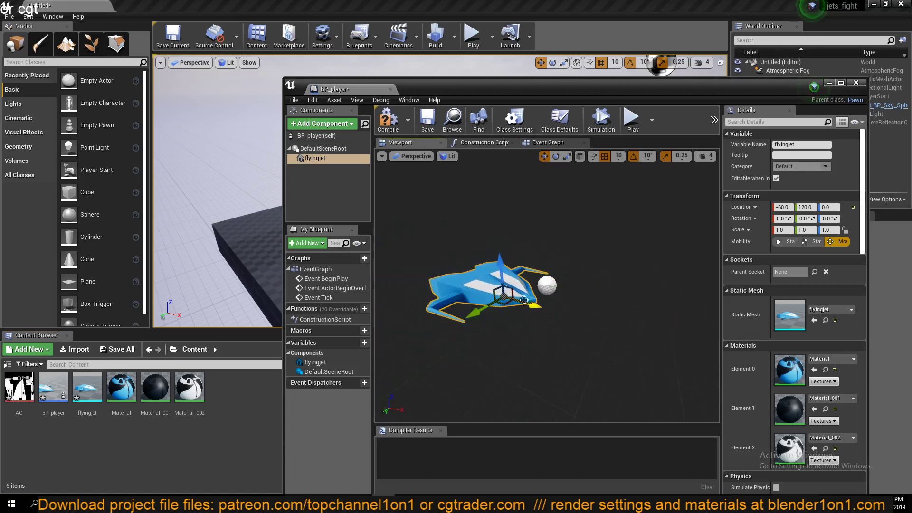
pyautogui.moveTo(507, 295); pyautogui.dragTo(528, 281)
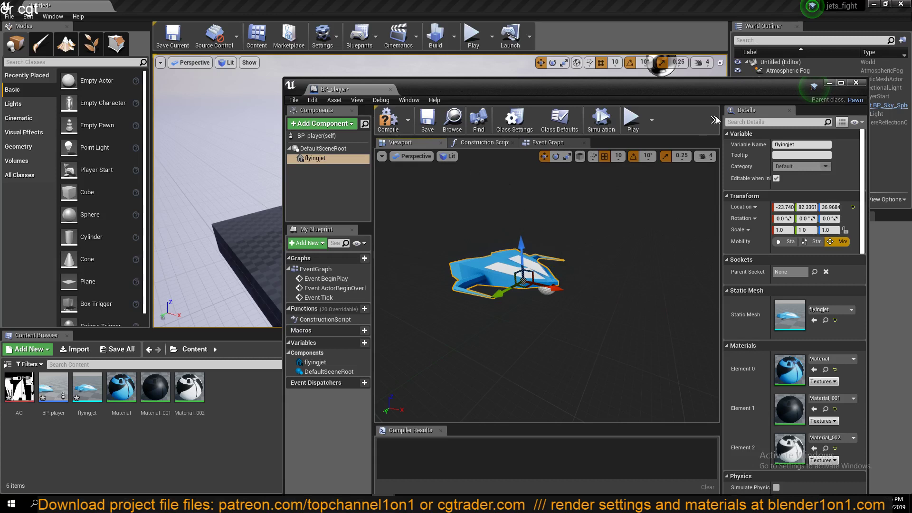
pyautogui.rightClick(538, 313)
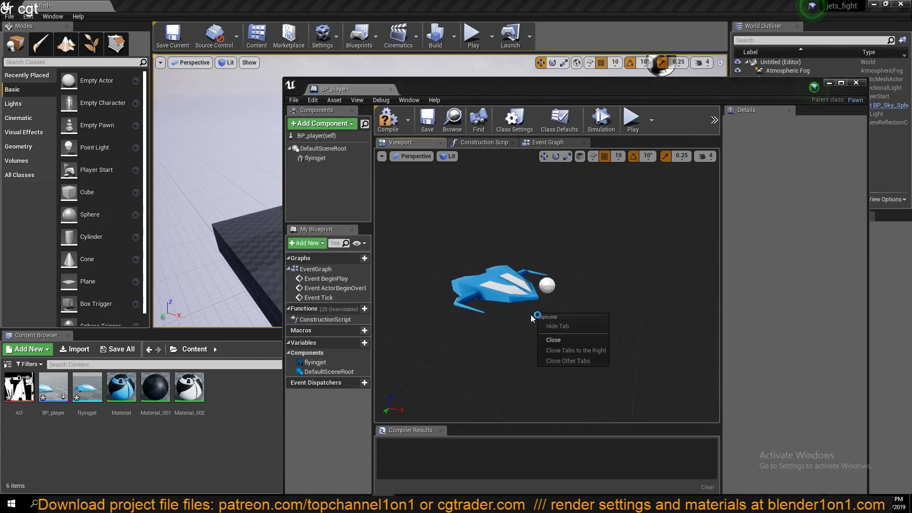
pyautogui.click(532, 314)
pyautogui.moveTo(517, 228)
pyautogui.keyDown('alt'); pyautogui.mouseDown()
pyautogui.moveTo(547, 190)
pyautogui.moveTo(551, 224)
pyautogui.moveTo(522, 230)
pyautogui.mouseUp(); pyautogui.keyUp('alt')
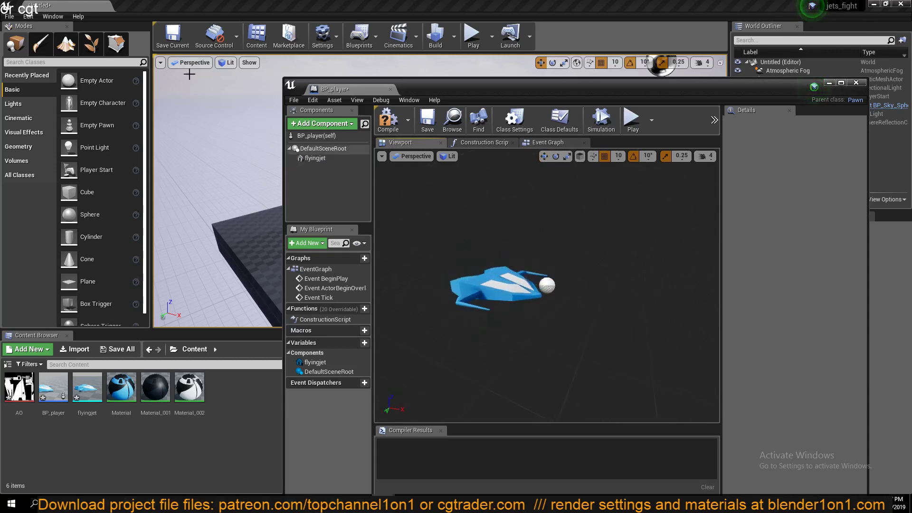